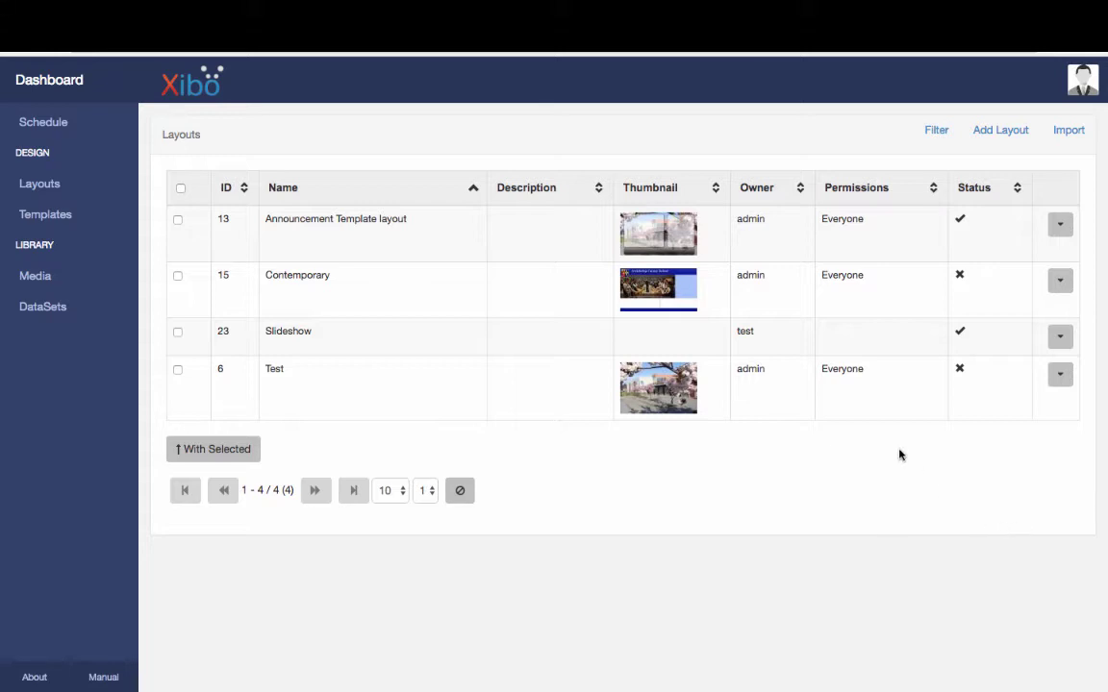
- Create a new layout named "A little more complex" with no template and the 1080p HD Landscape resolution
click(1004, 132)
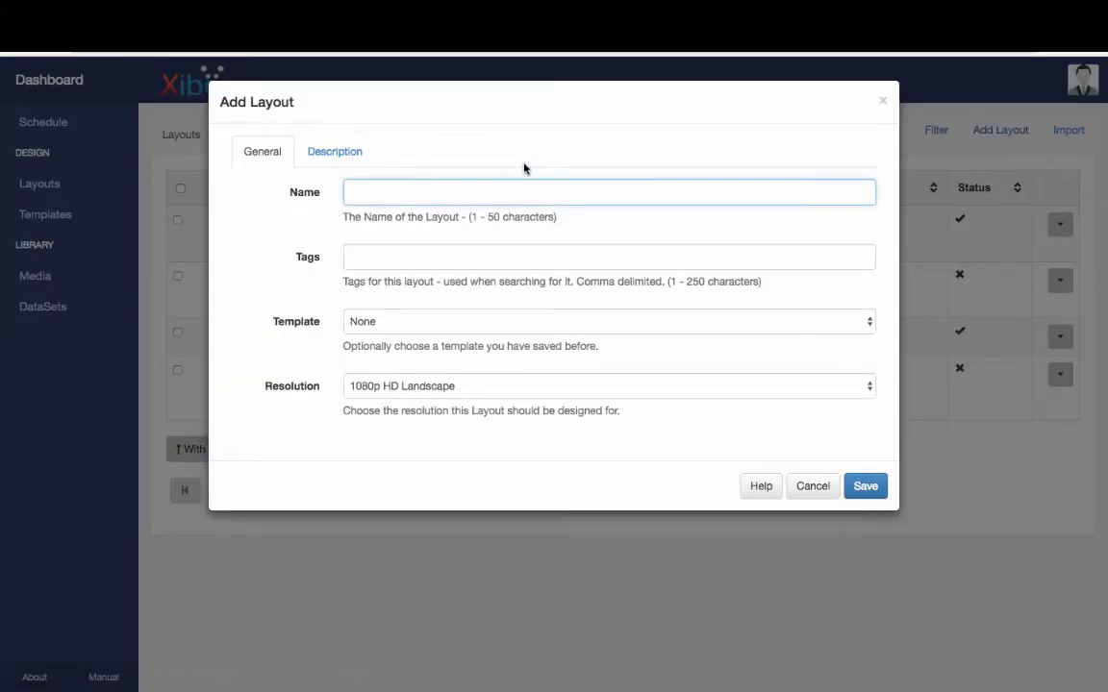
text(A little more)
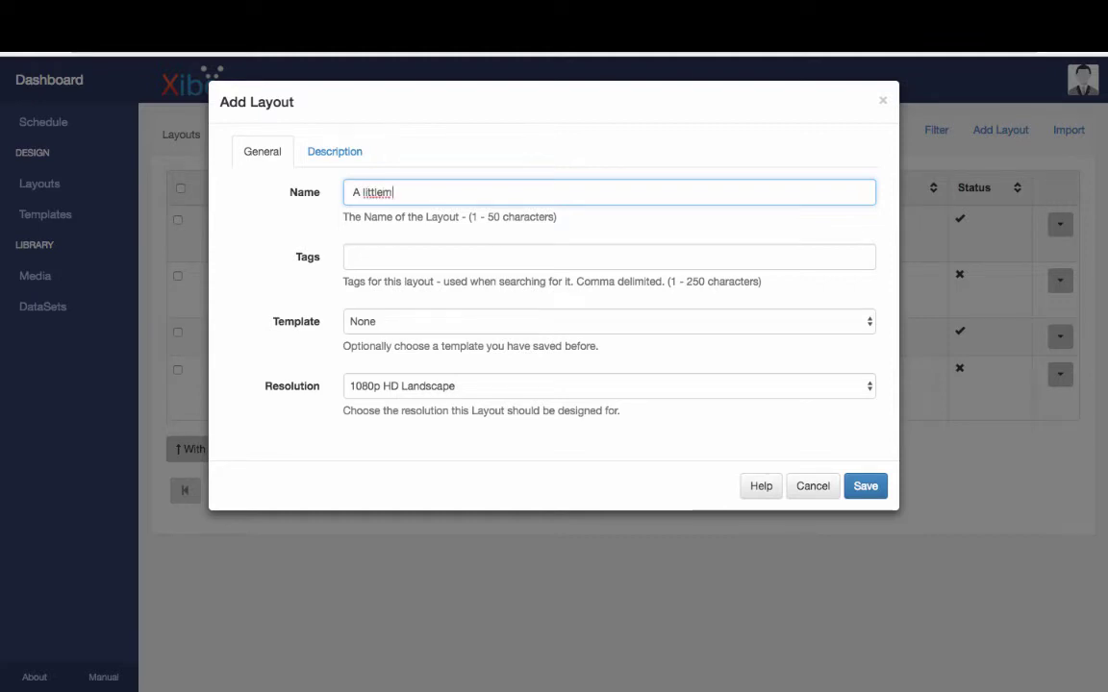
text( complex)
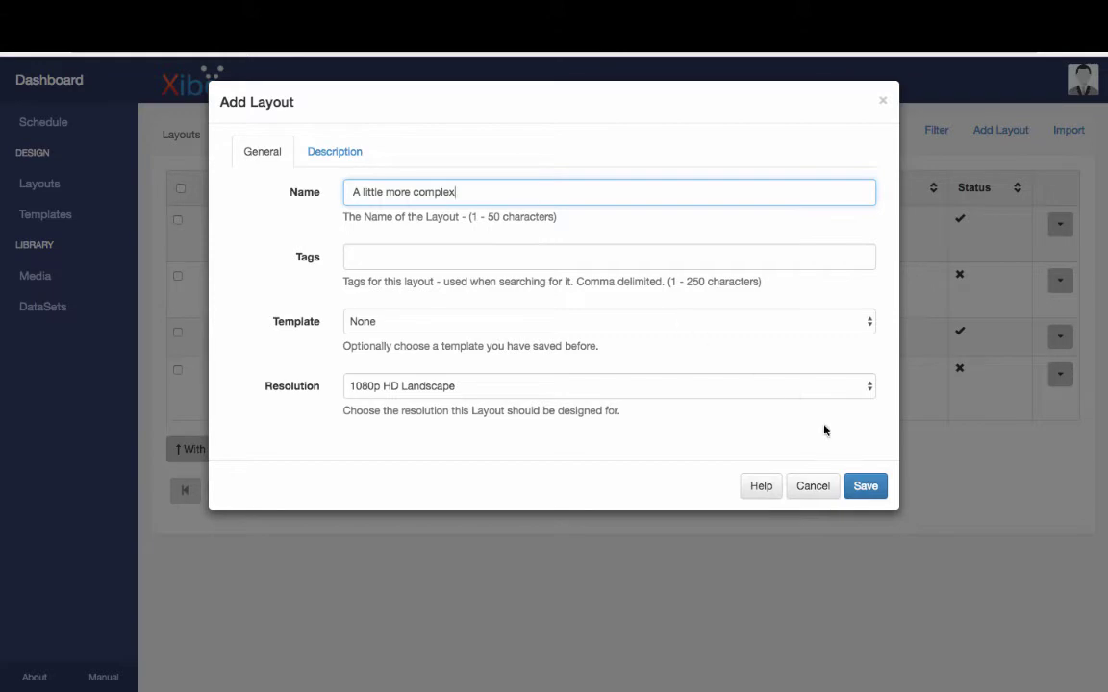
click(867, 486)
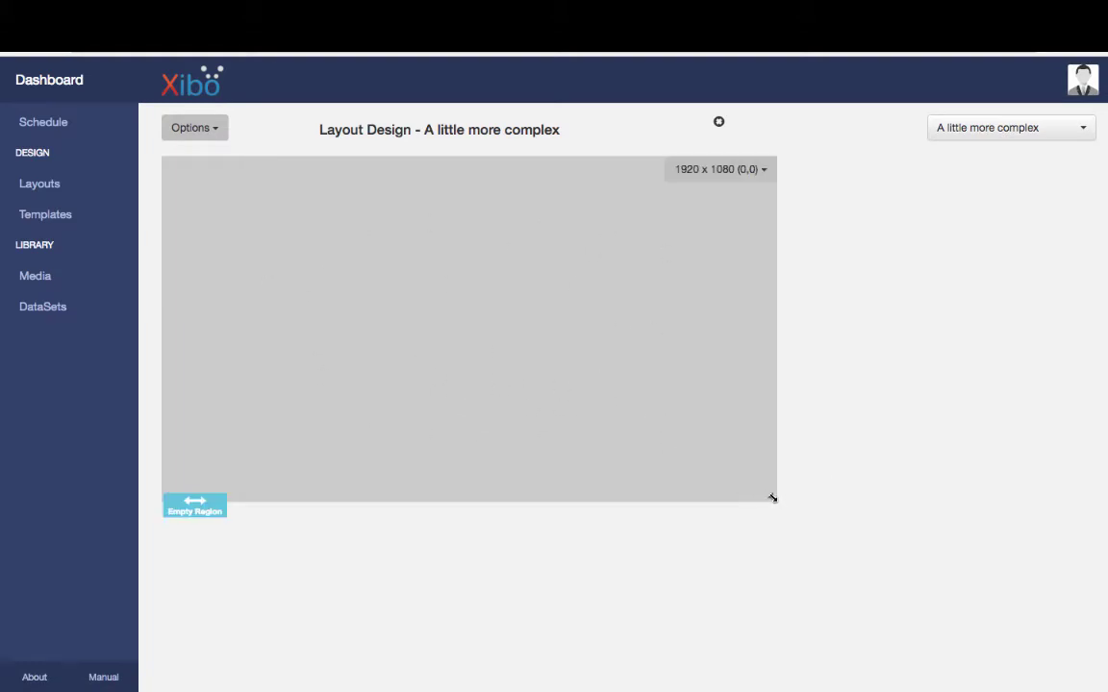
- Shrink the full-screen region to about 1253 x 840 and assign the Chapel image from the library to its timeline
drag(772, 498, 559, 421)
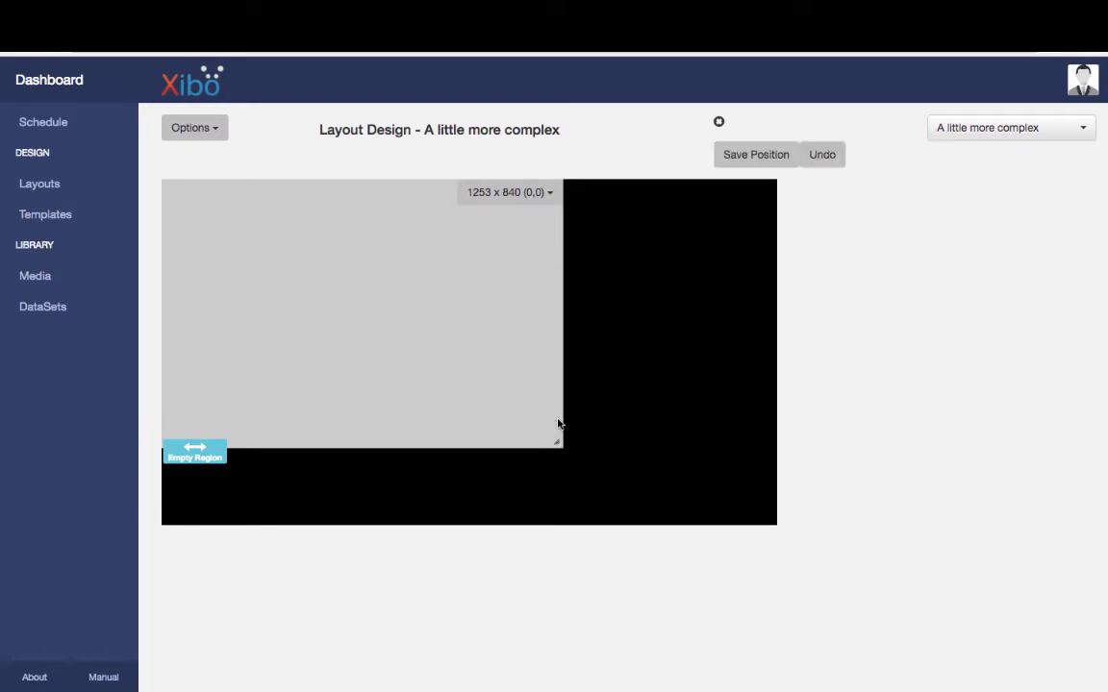
double_click(340, 319)
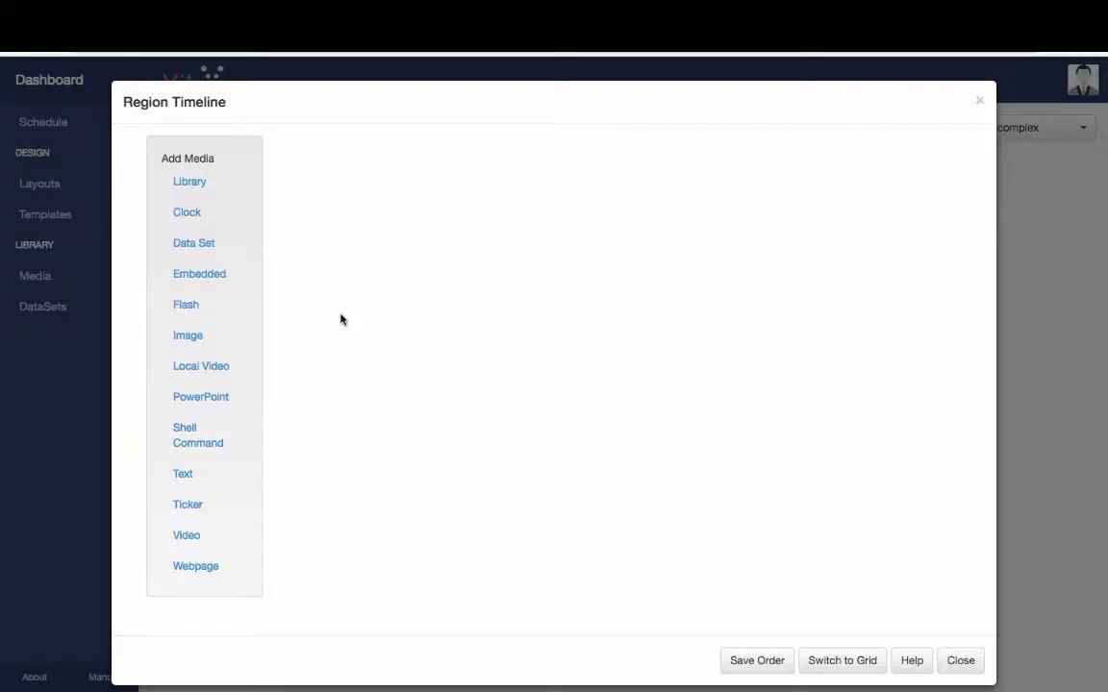
click(197, 344)
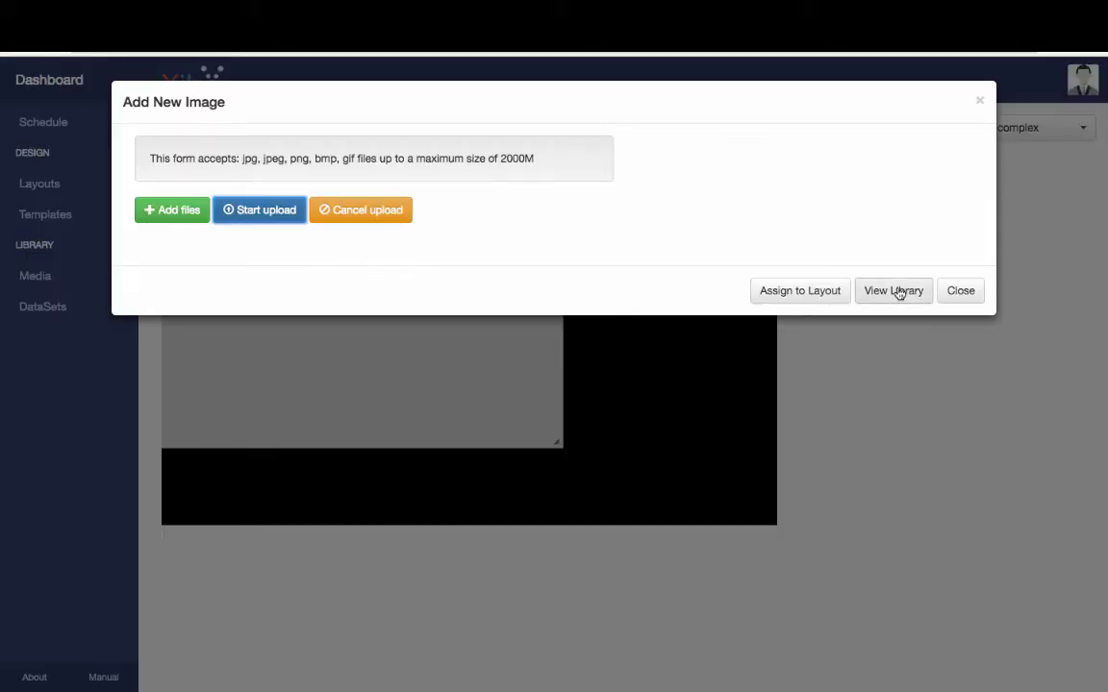
click(178, 213)
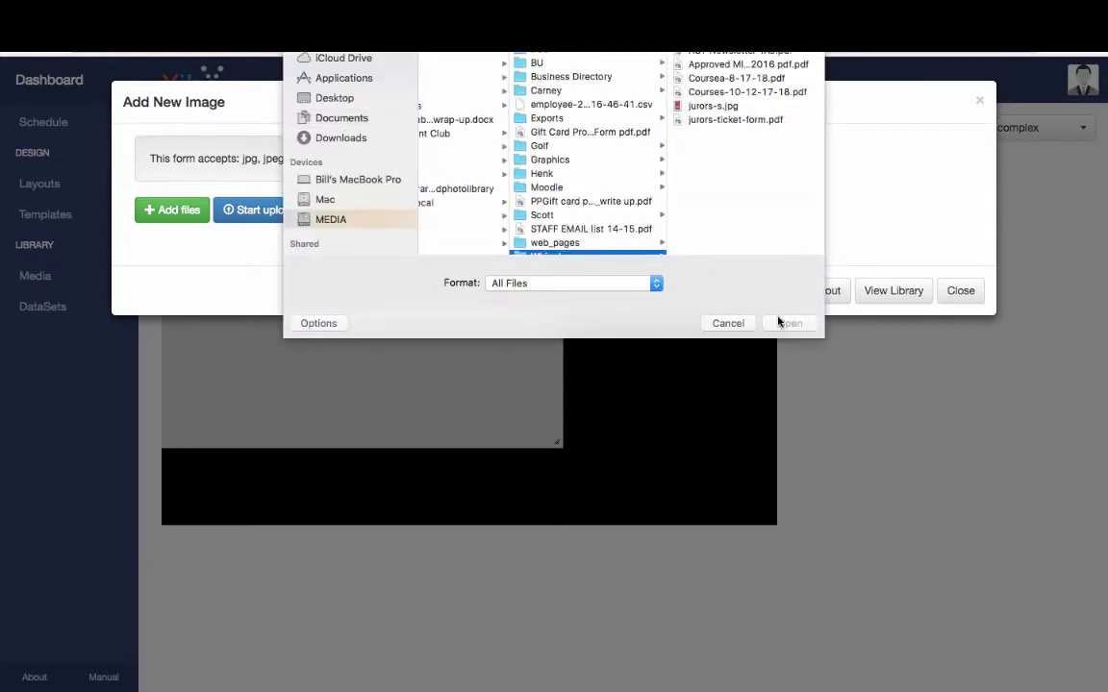
click(728, 323)
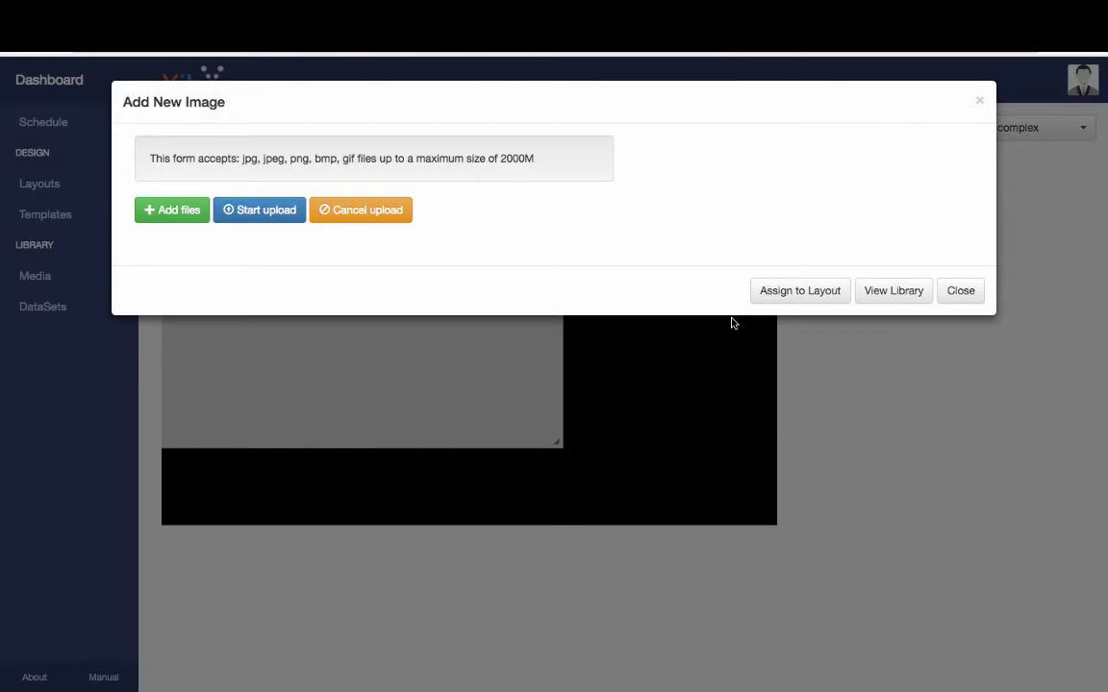
click(895, 291)
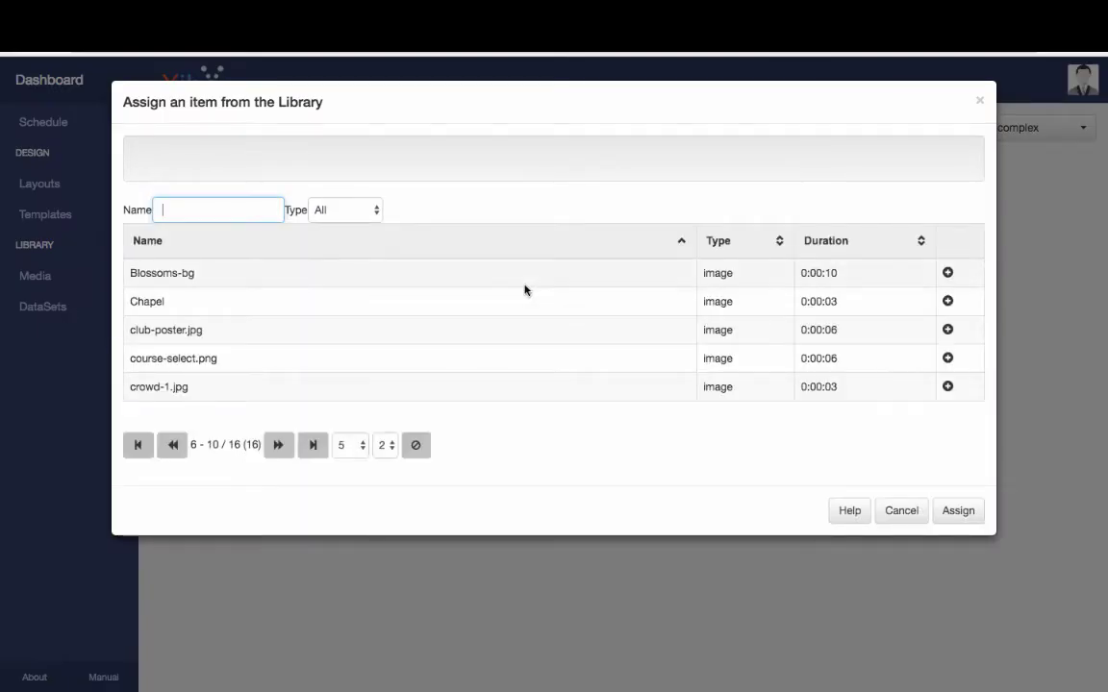
click(947, 302)
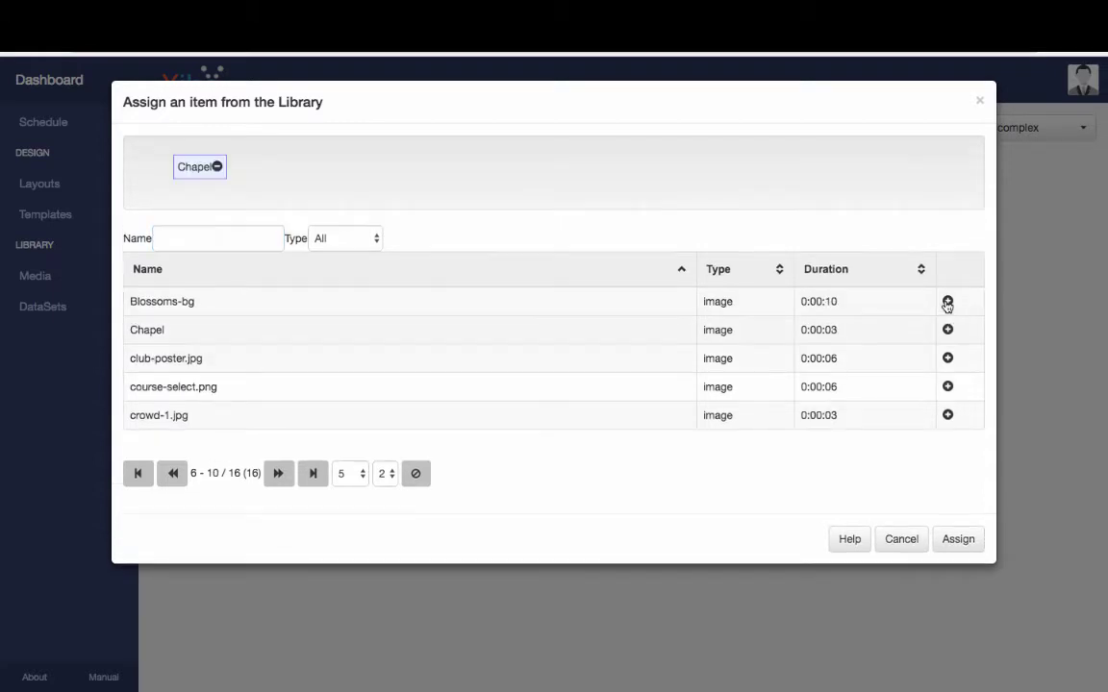
click(957, 540)
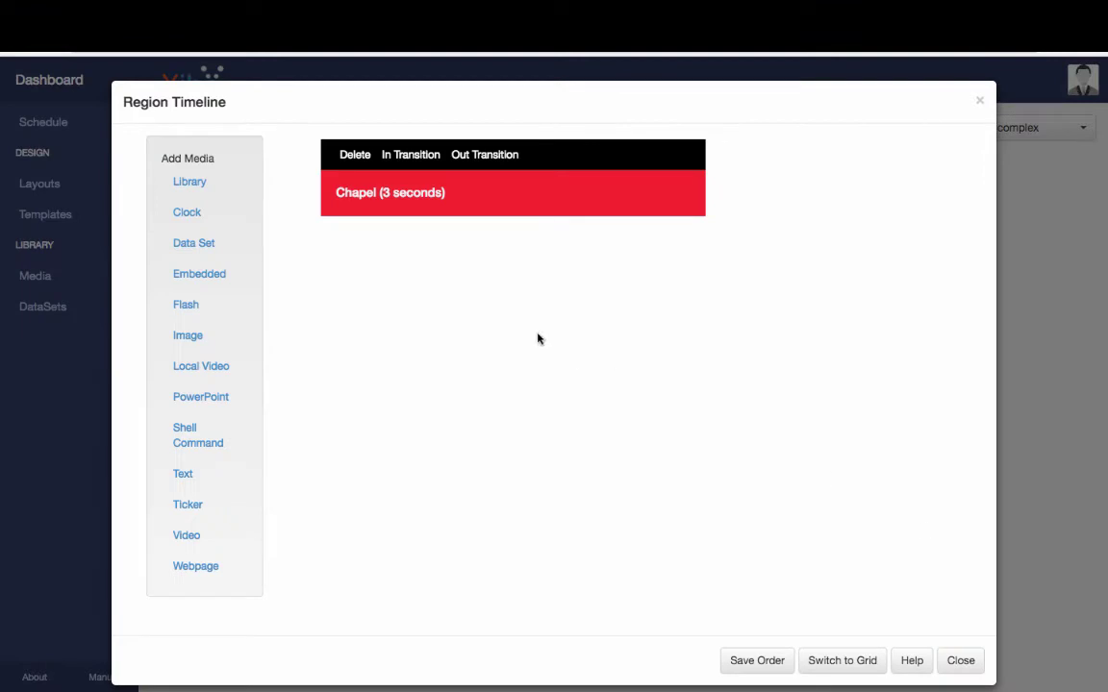
mouse_move(416, 197)
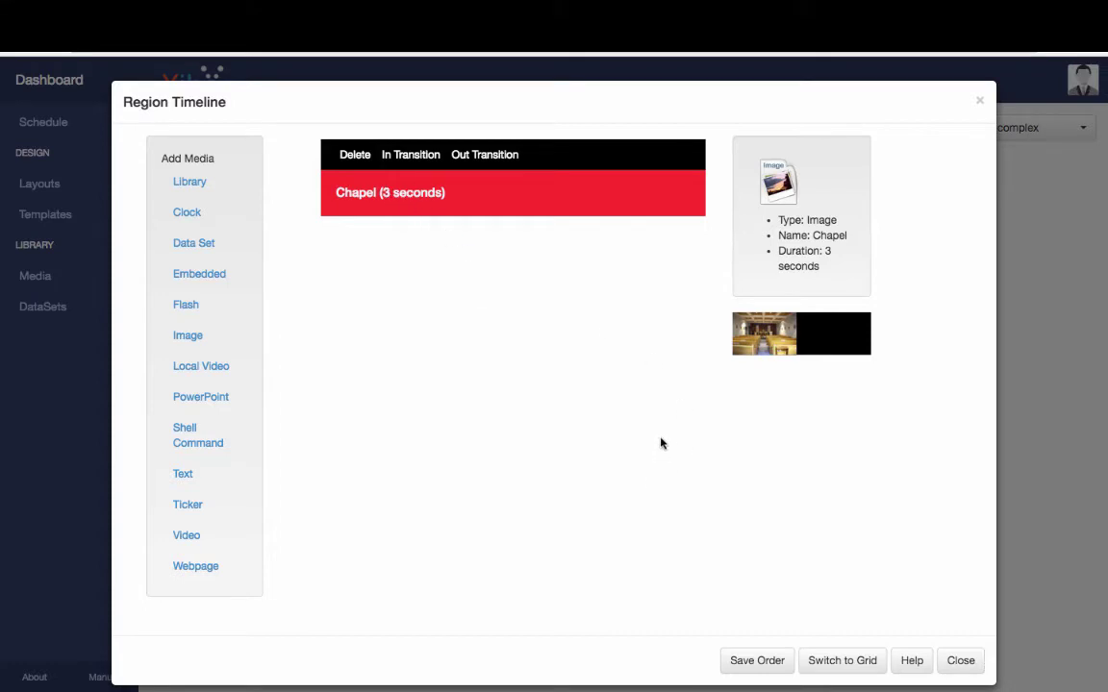
click(960, 662)
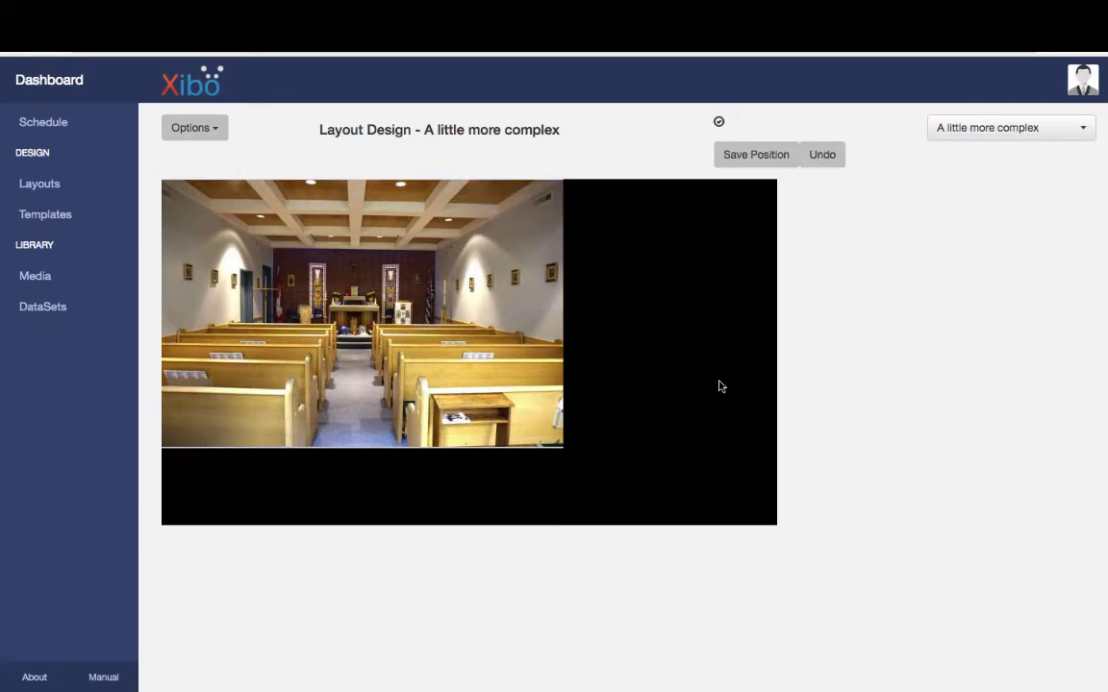
- Add a second region near the layout's right edge and shrink the Chapel image region to about two-thirds of the layout's width
click(214, 133)
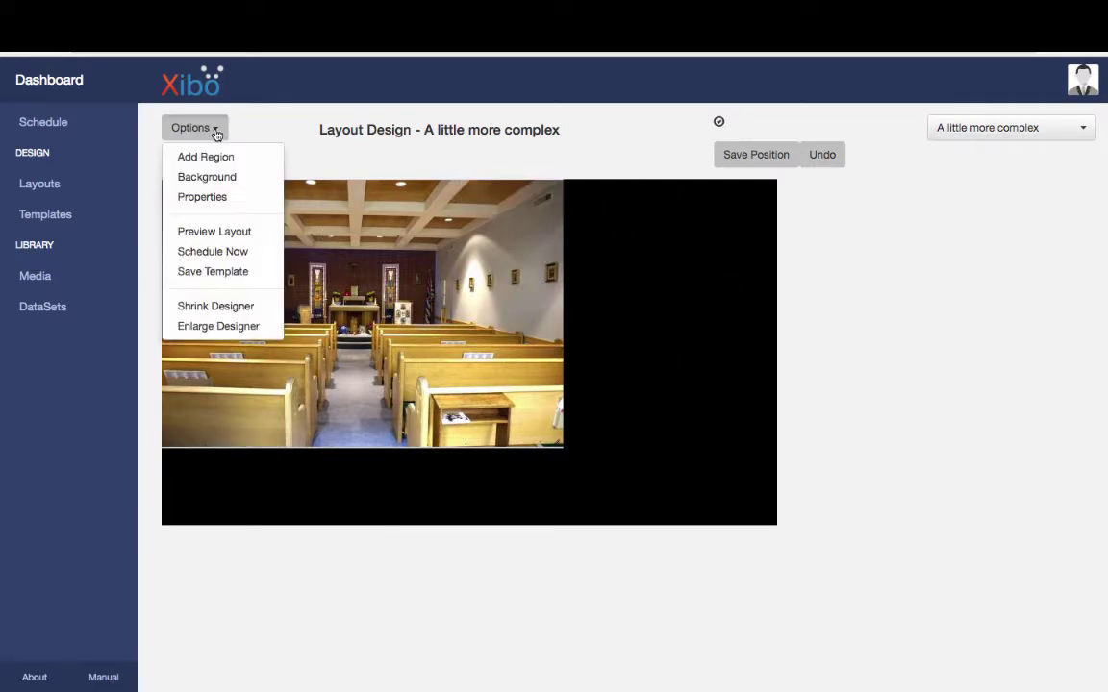
click(217, 158)
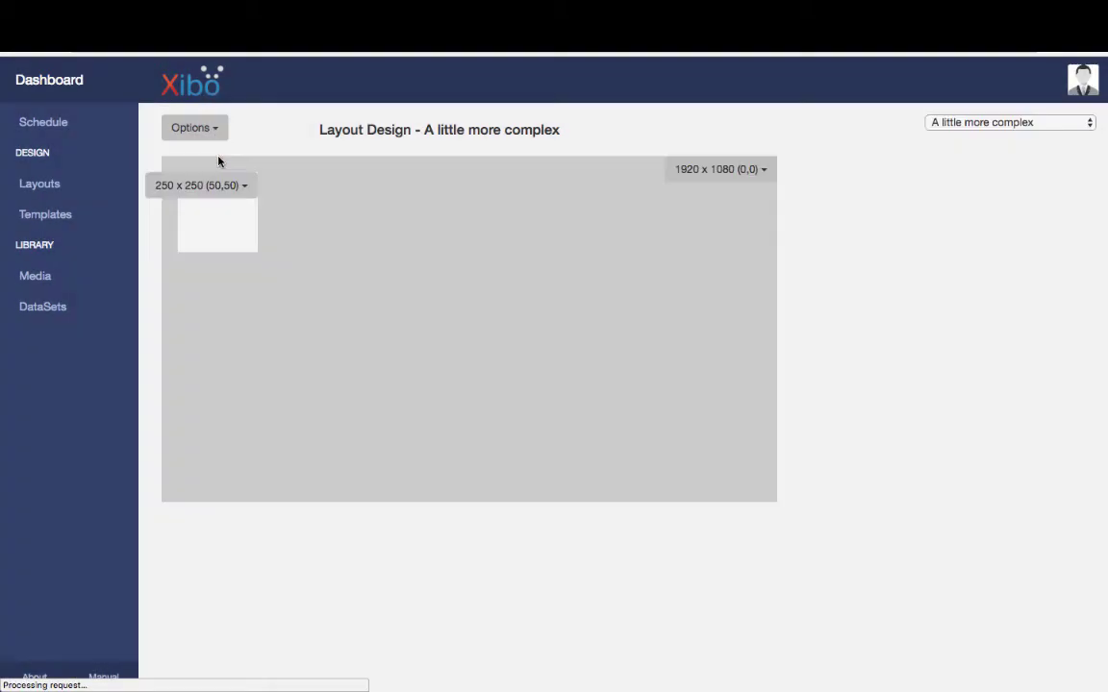
drag(238, 225, 770, 267)
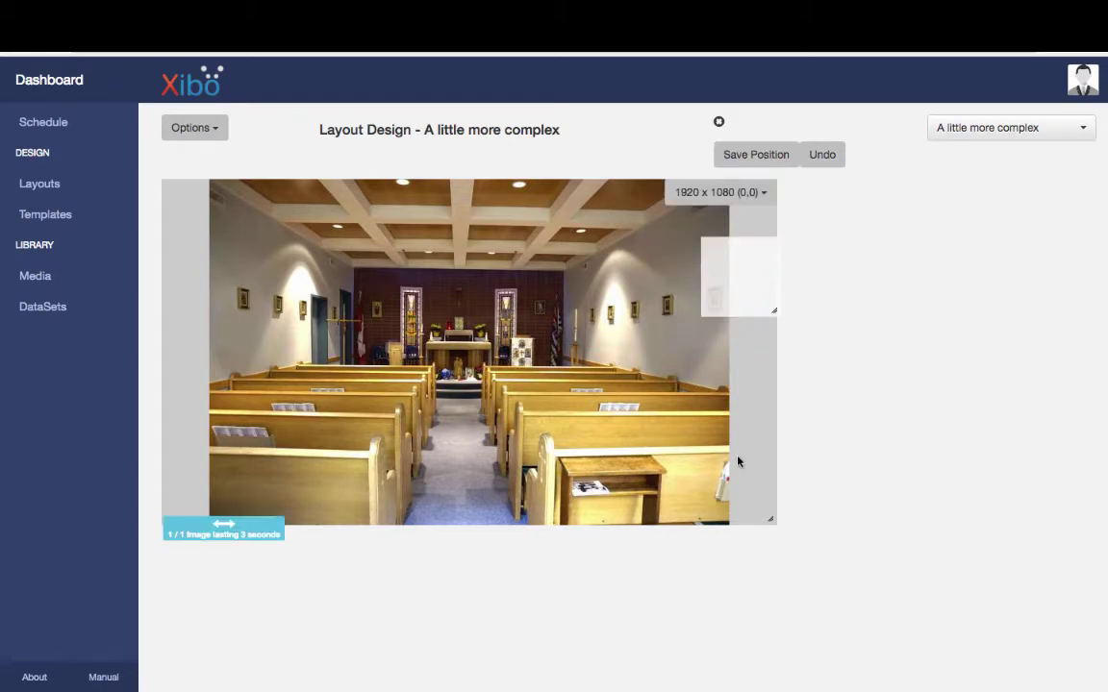
drag(771, 521, 565, 441)
- Fit the empty region beside the Chapel image at about 624 x 835 (1296,0) and save the region positions
mouse_move(745, 272)
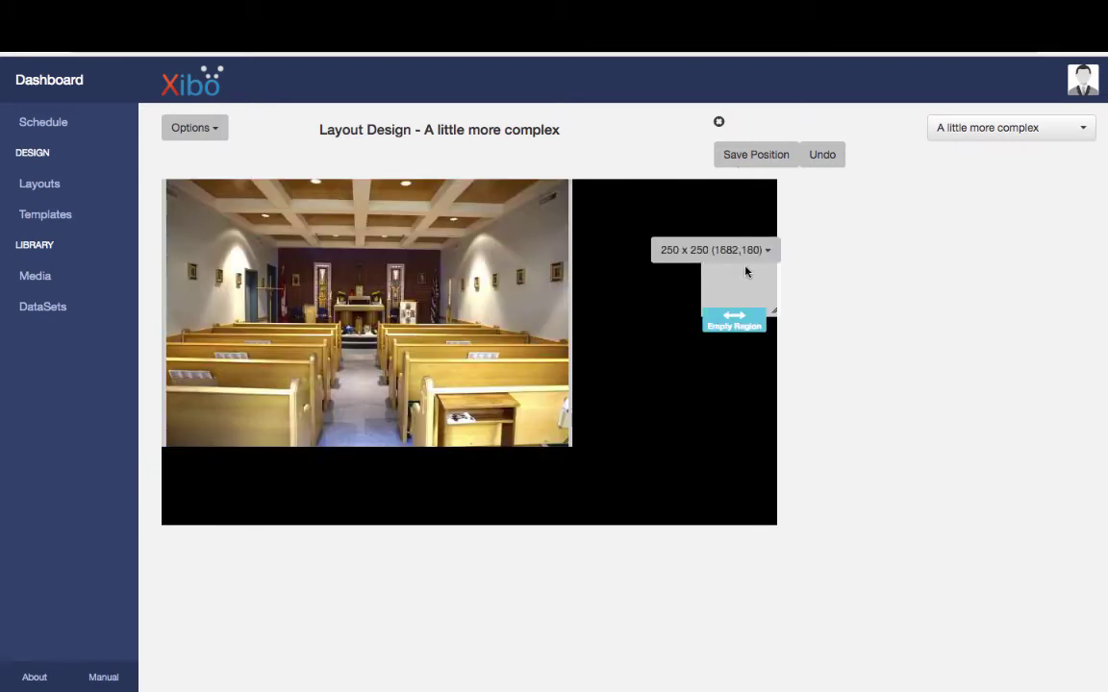
drag(745, 272, 623, 206)
drag(651, 253, 783, 445)
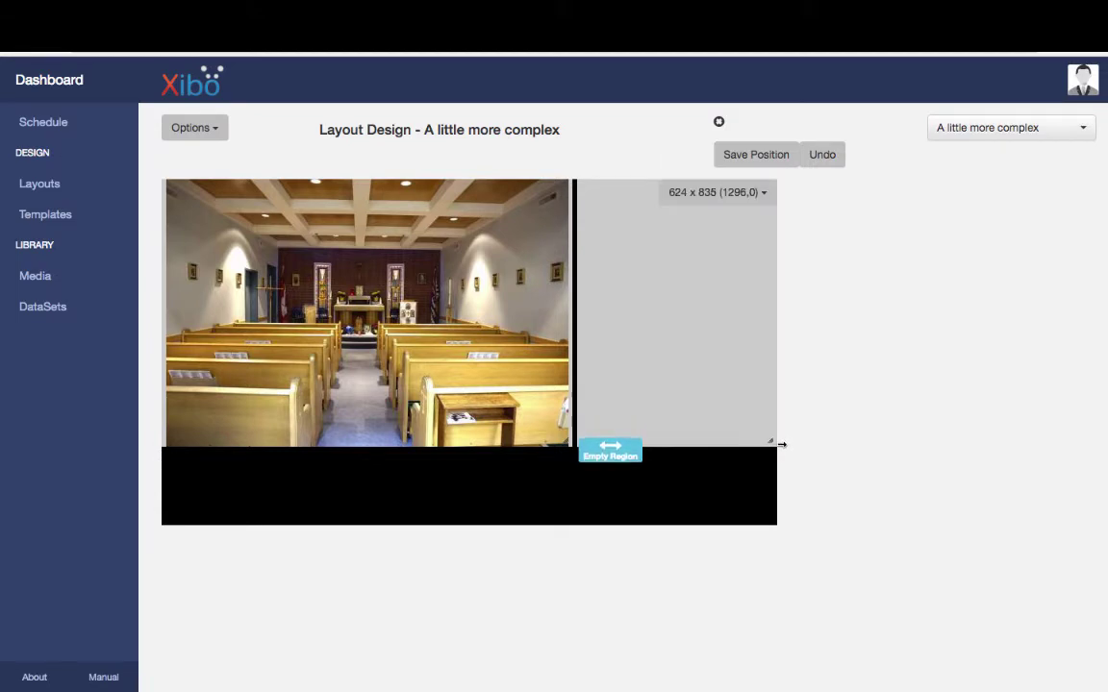
click(769, 157)
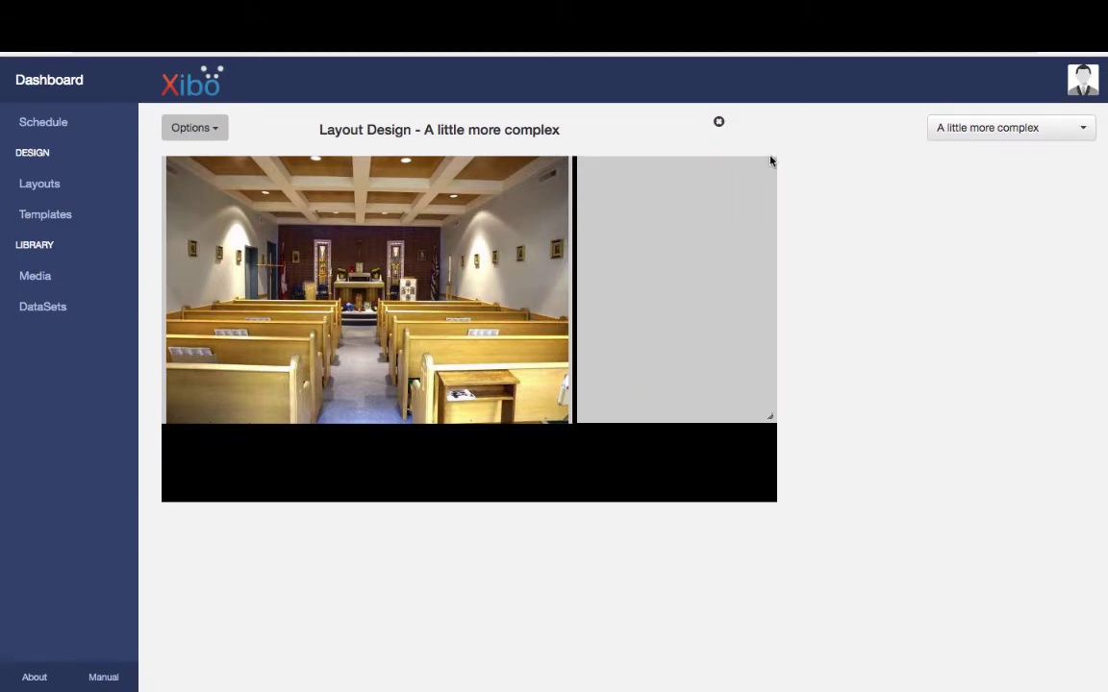
- Add a text item to the empty region with the heading "My Favorite Things:" in size 72
double_click(687, 278)
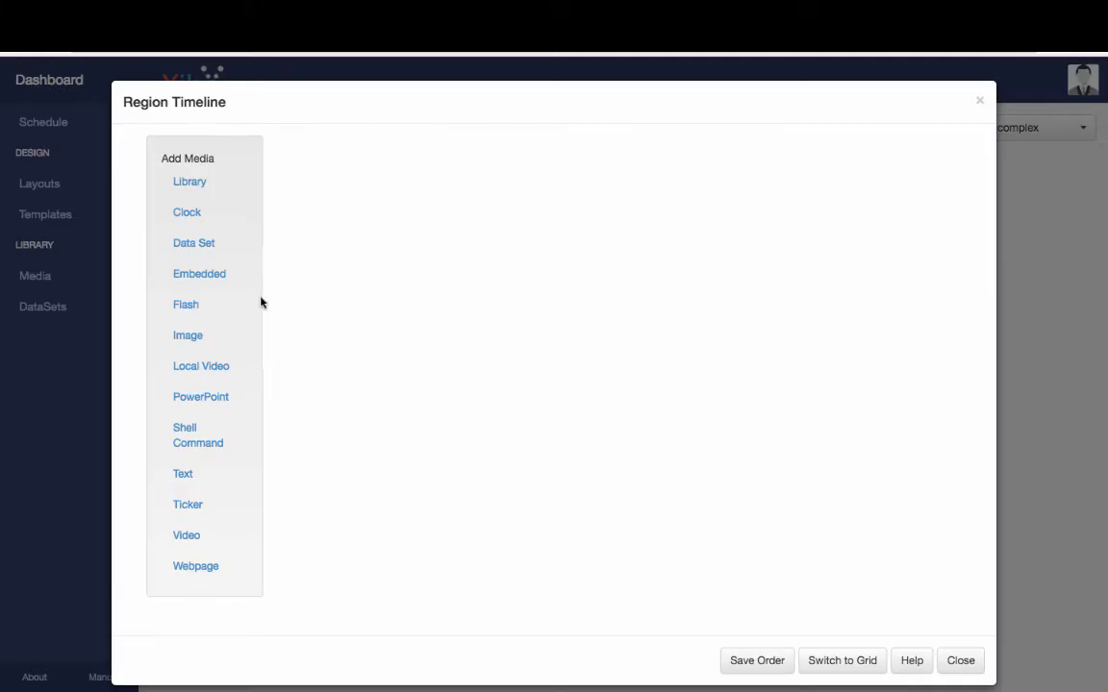
click(183, 473)
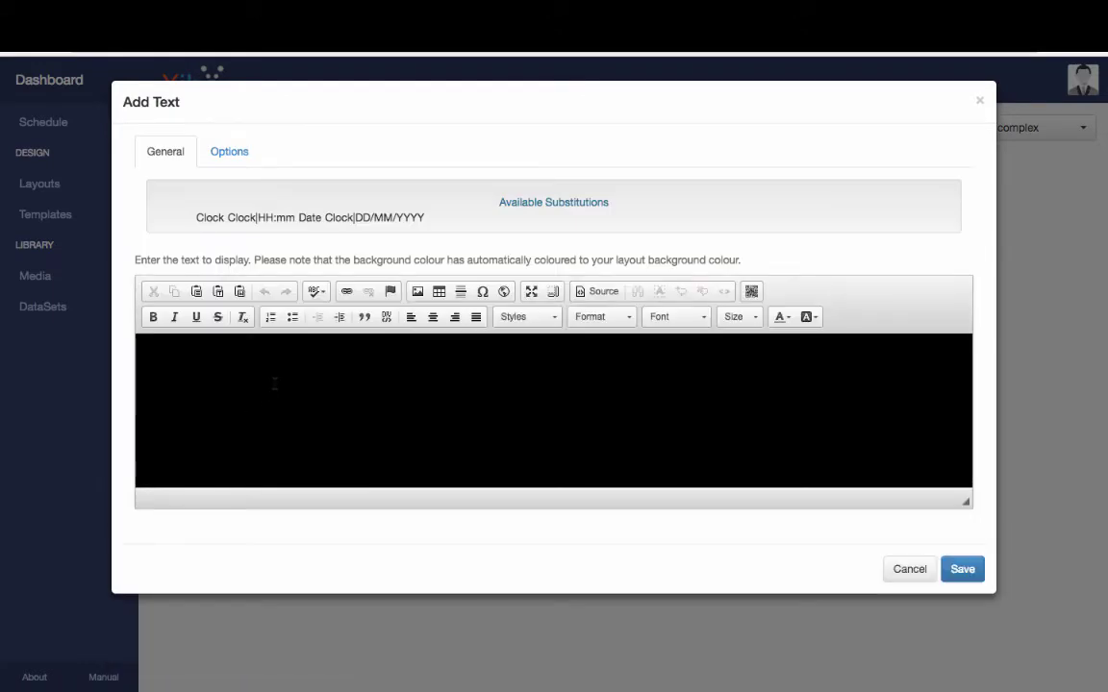
click(274, 383)
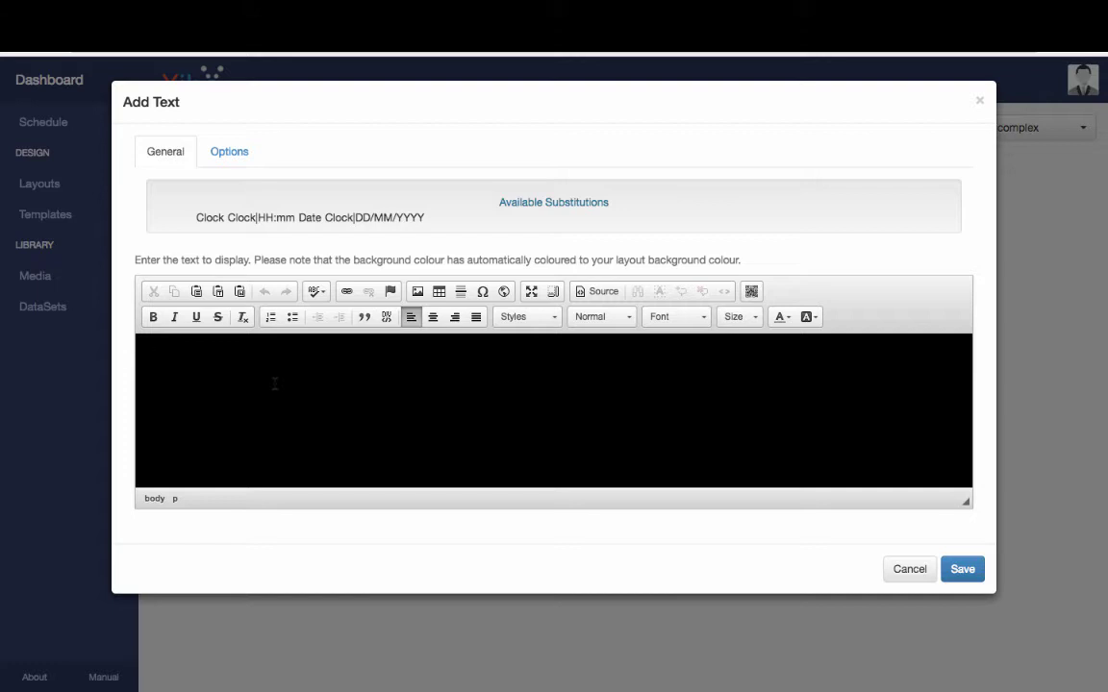
click(754, 320)
scroll(757, 460, down, 5)
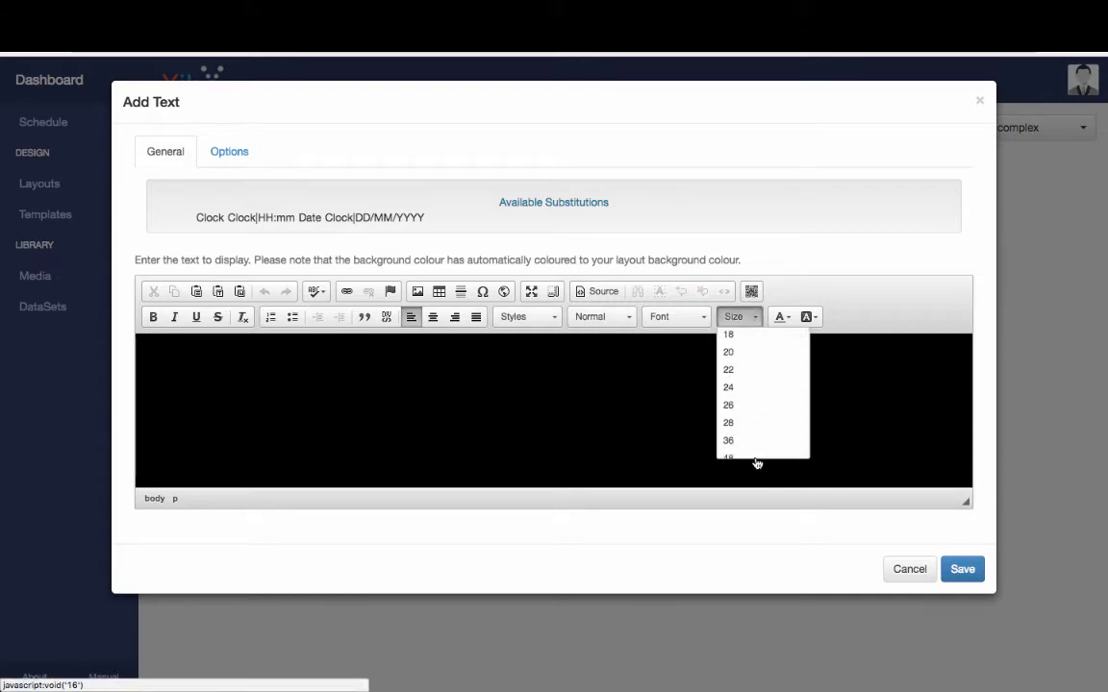
click(730, 414)
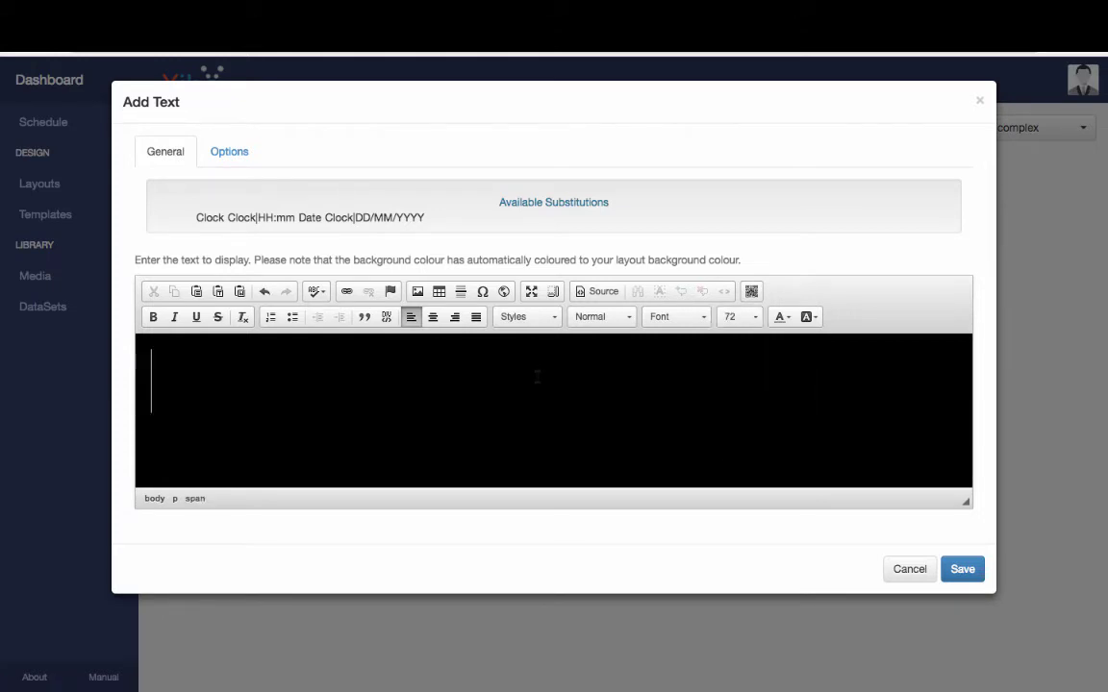
text(My Fav)
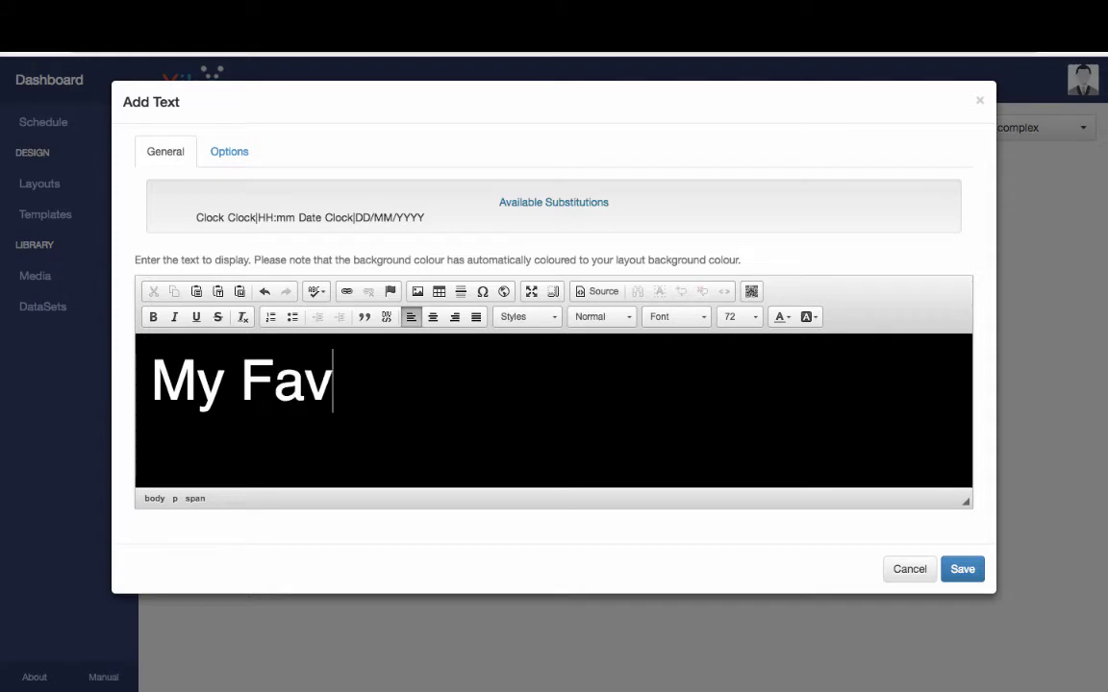
text(orite Thi)
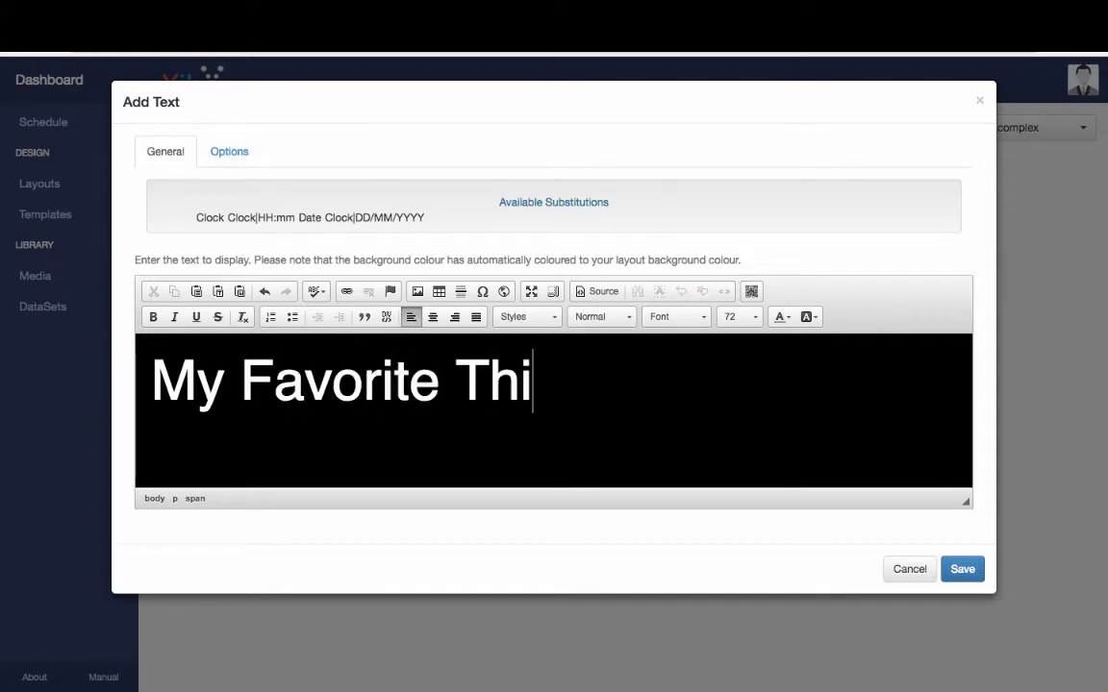
text(ngs:)
key(Return)
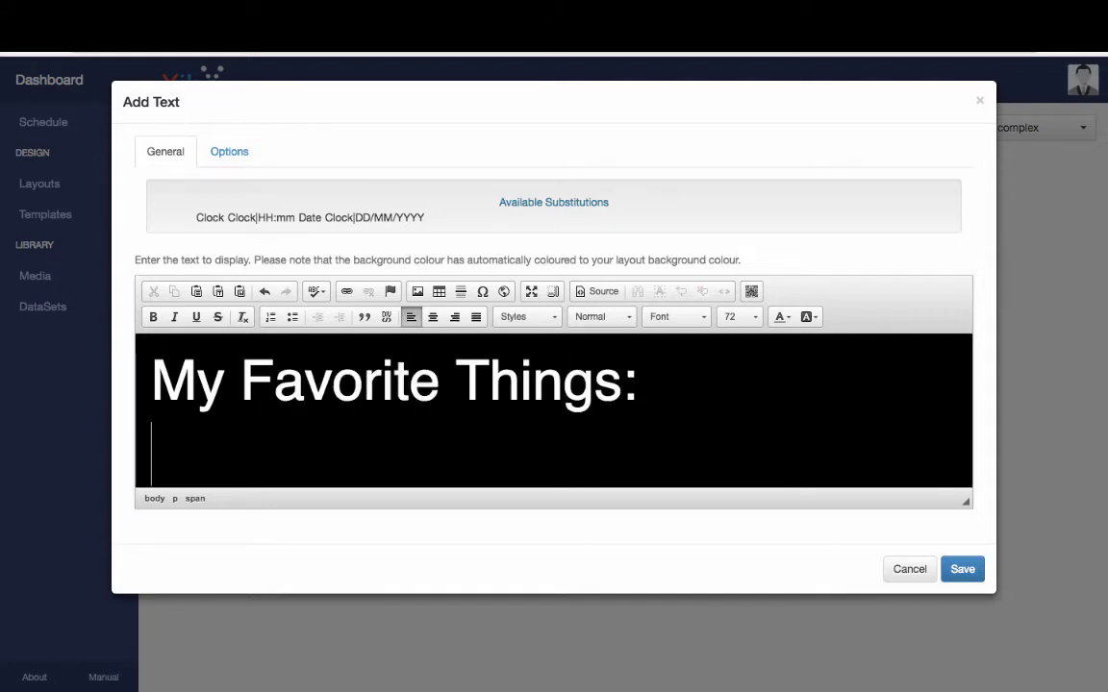
- Add a bulleted list below the heading with the entries Chocolate, Peanut Butter and Cars
click(291, 319)
text(Cho)
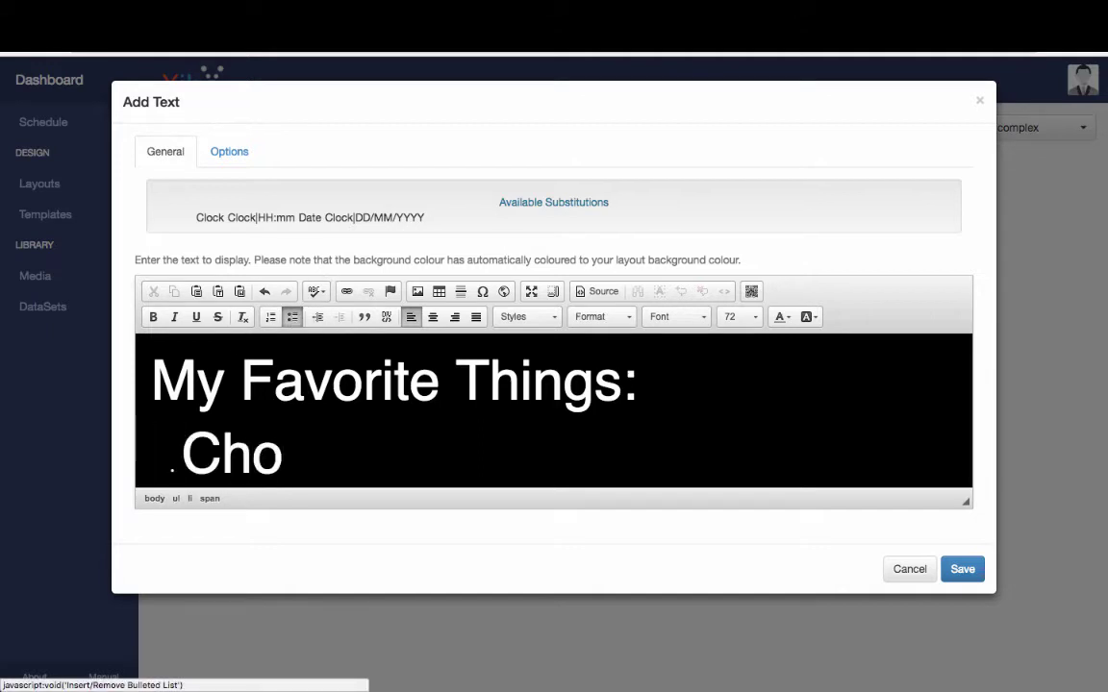
text(colate)
key(Return)
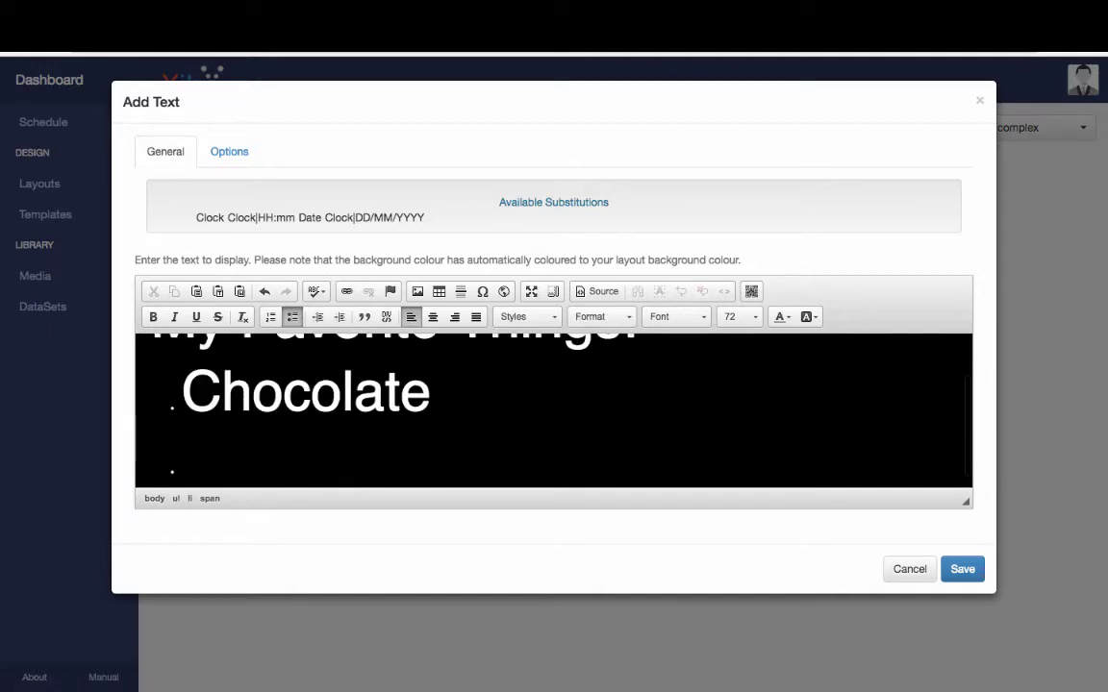
text(Peanut)
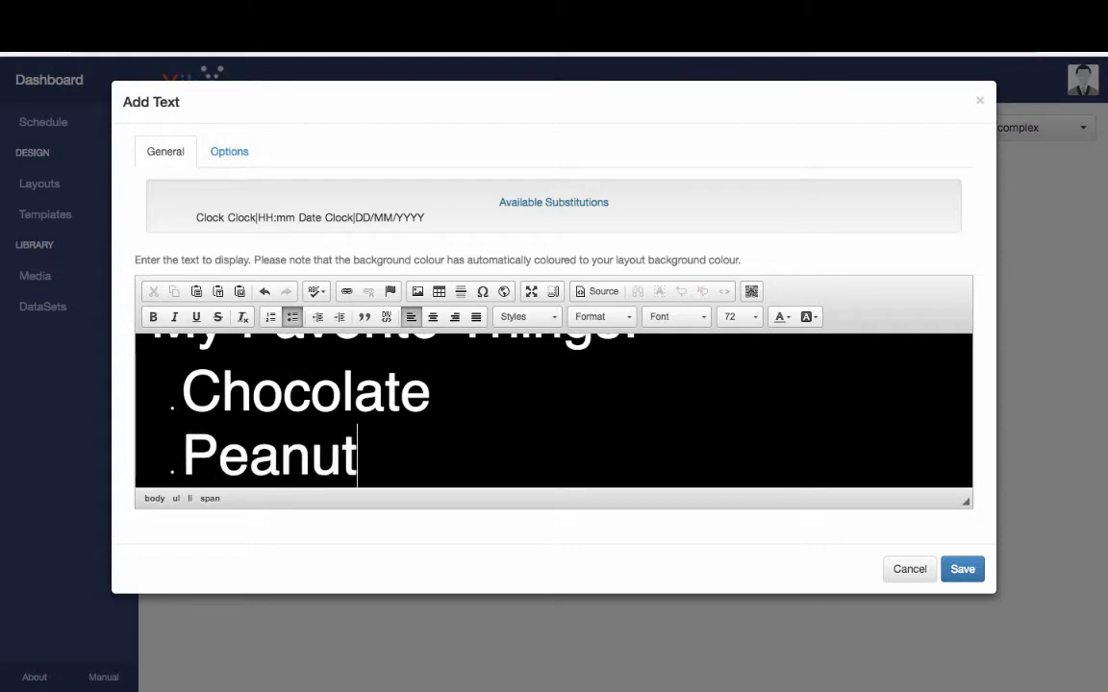
text( Butter)
key(Return)
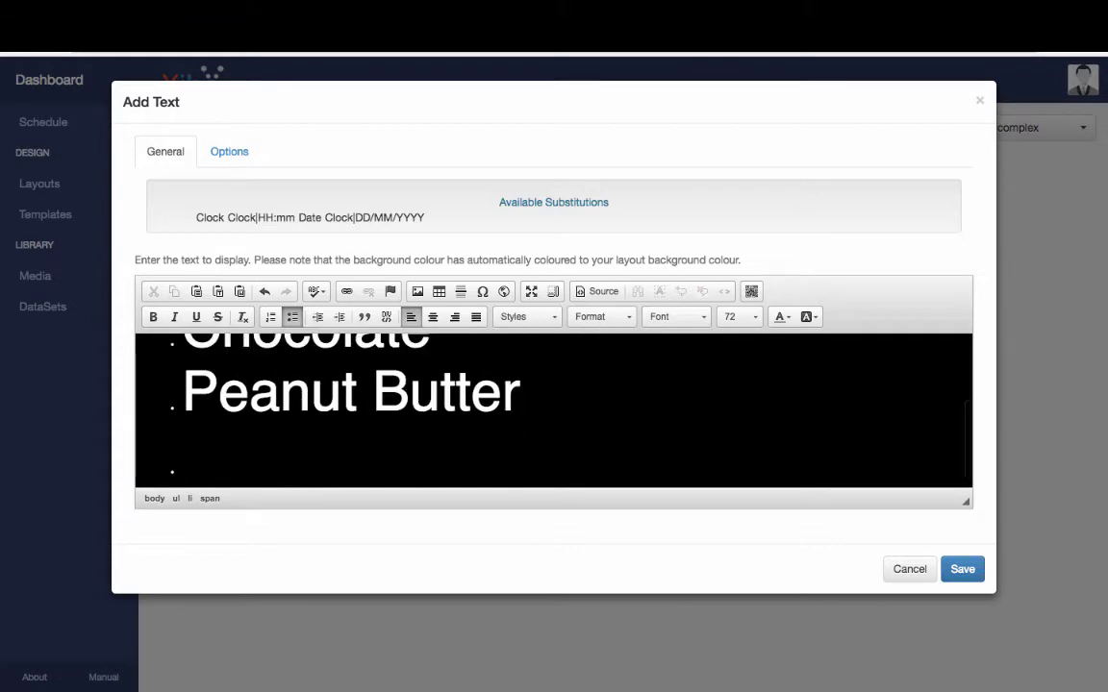
text(Cars)
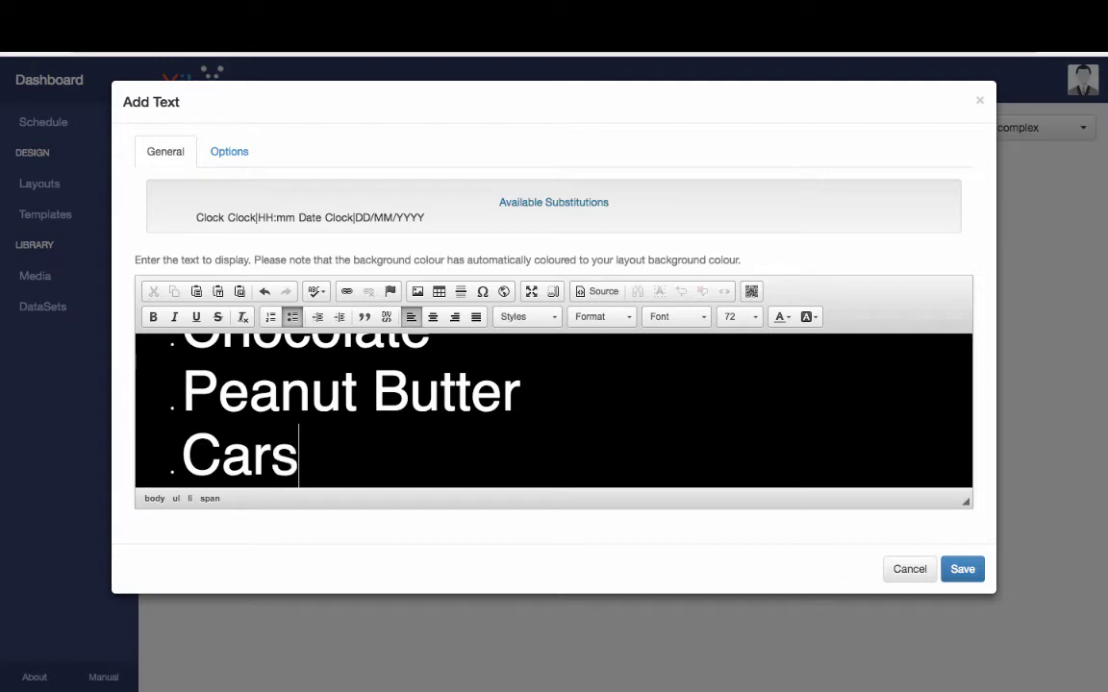
- Set the text item's duration to 10 seconds, save it and close the region's timeline
click(962, 571)
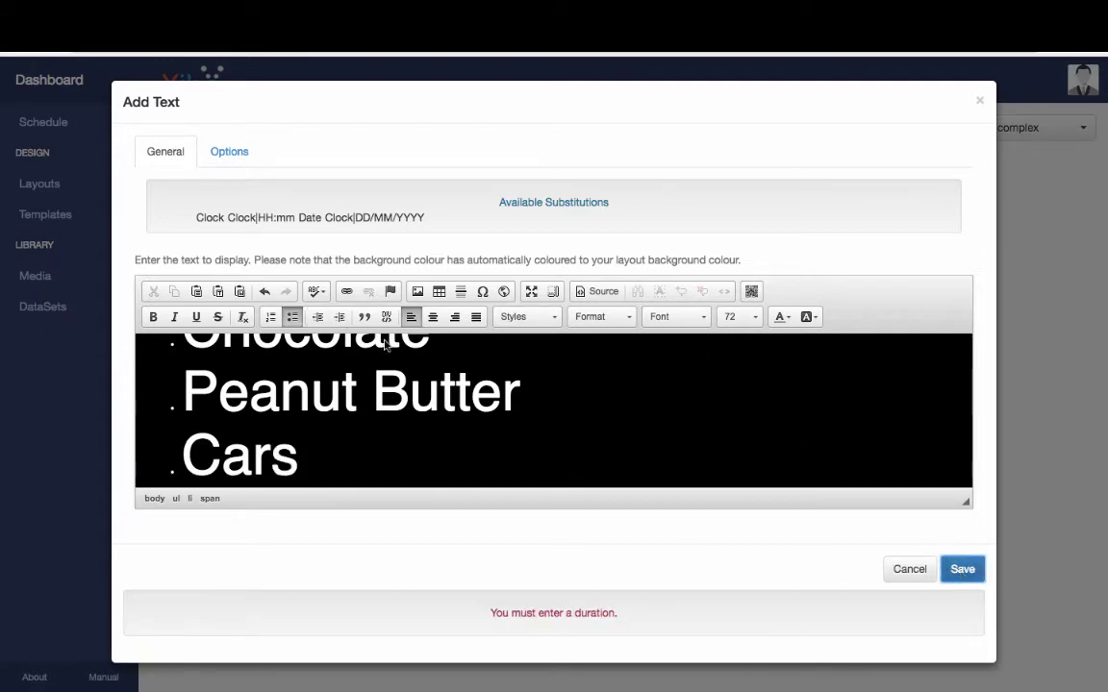
click(236, 154)
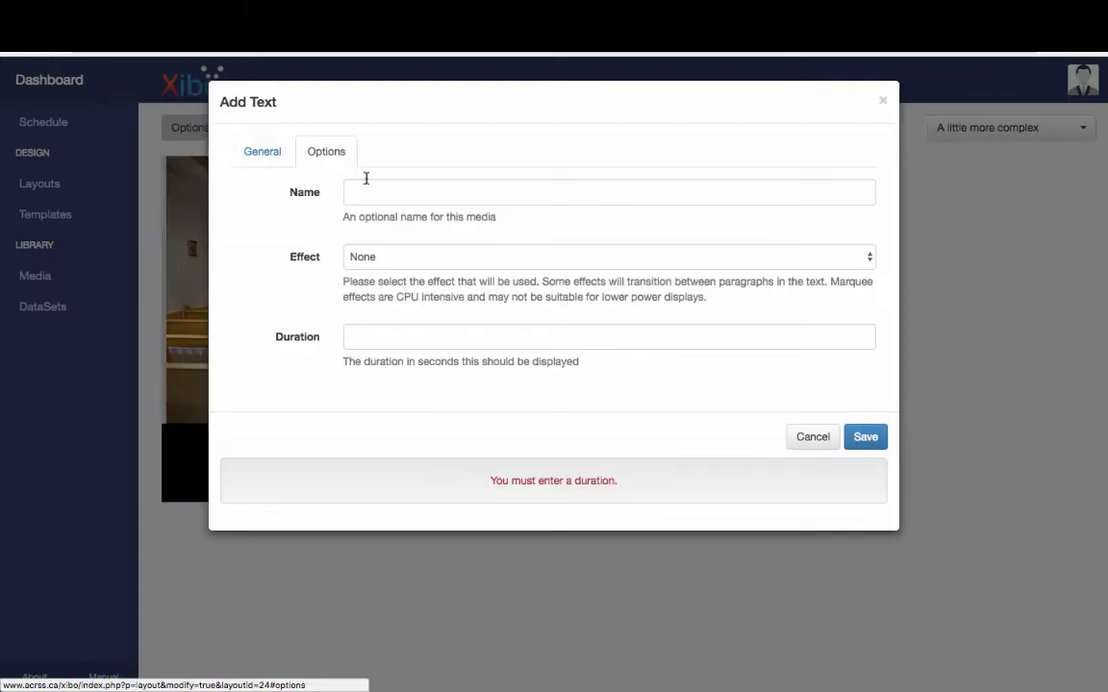
click(484, 194)
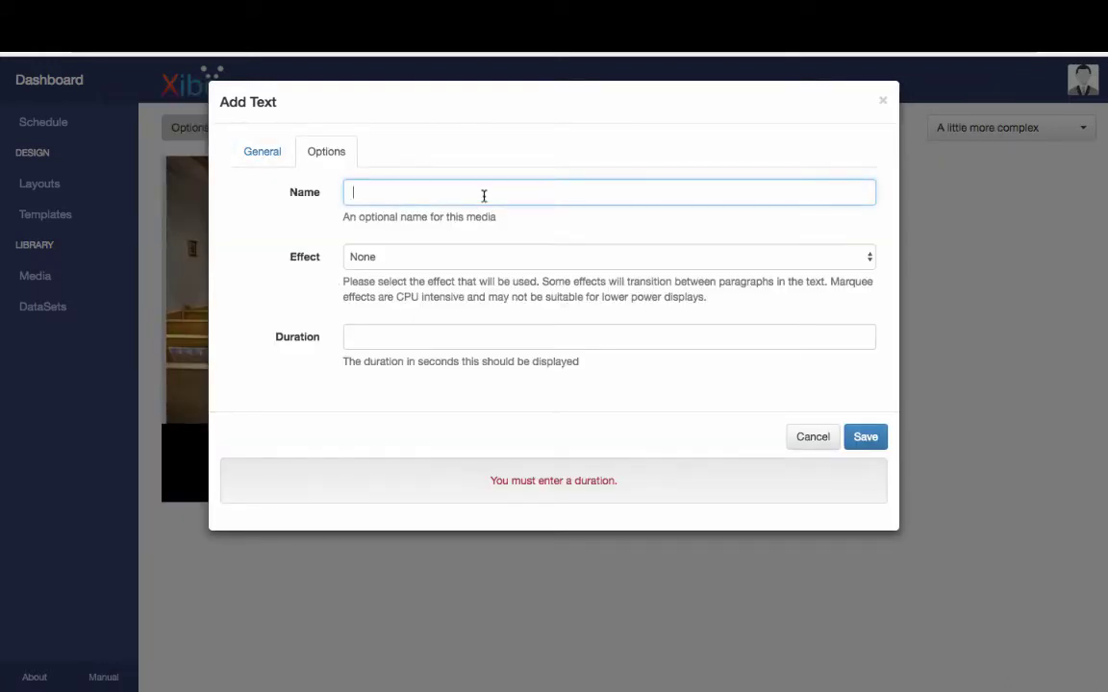
click(402, 334)
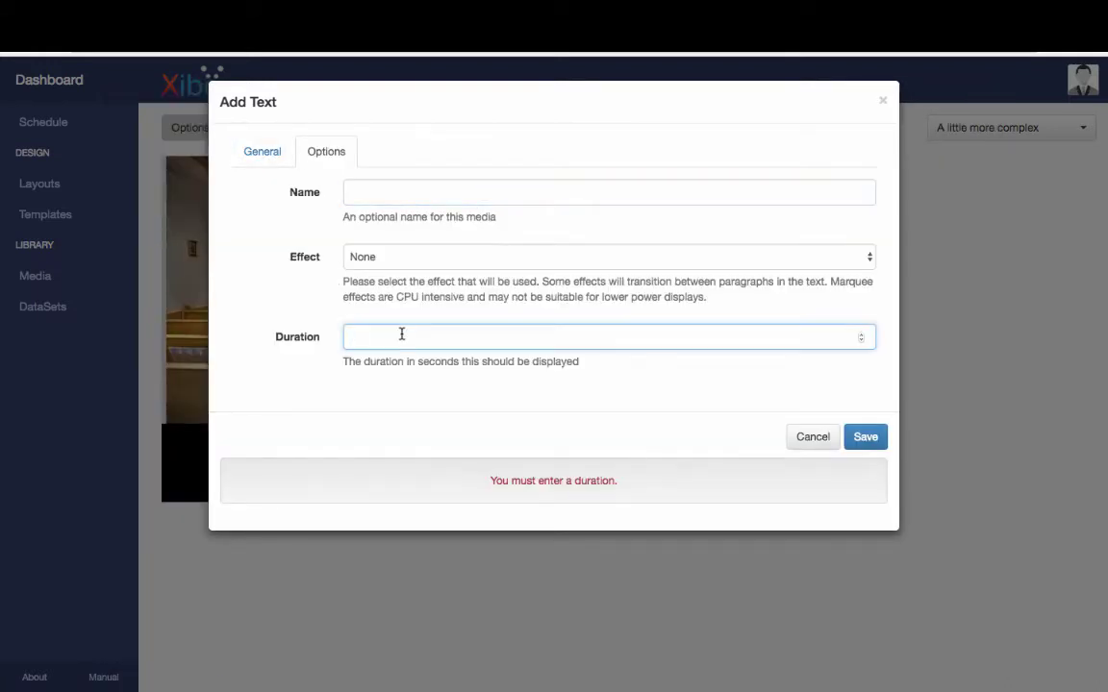
click(869, 437)
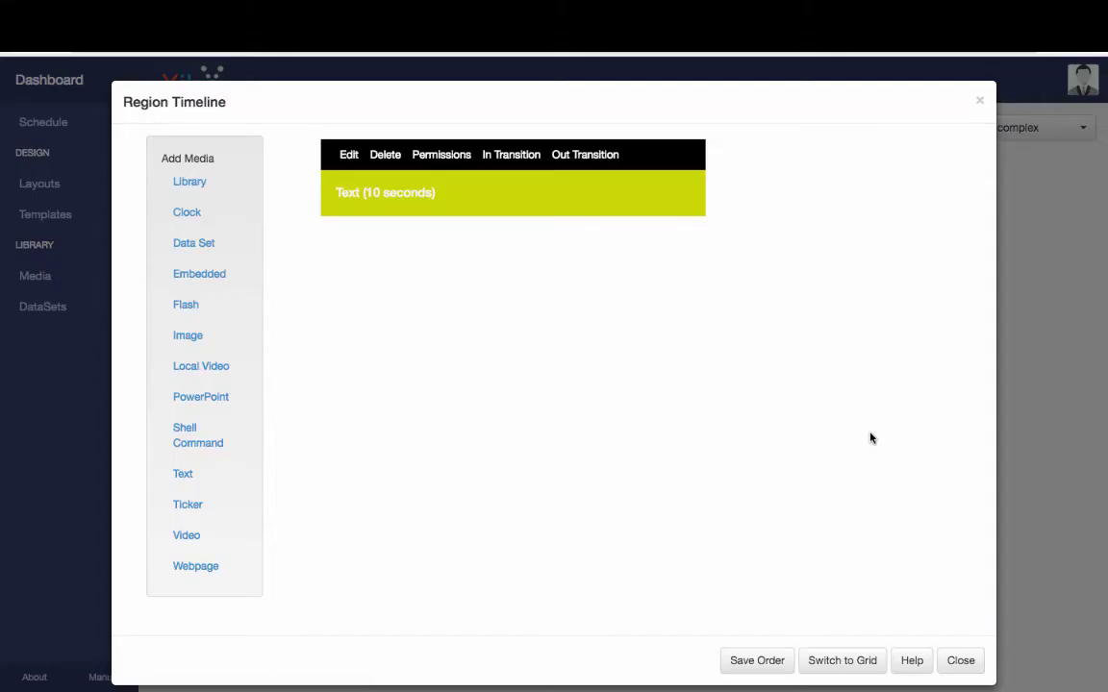
click(963, 664)
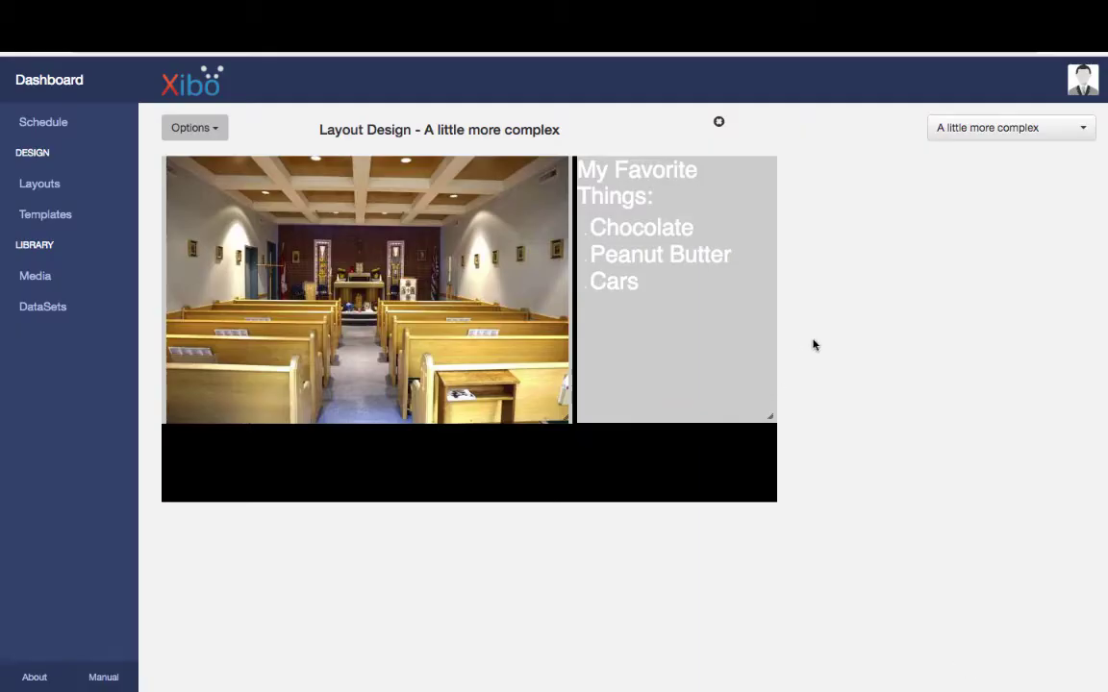
- Preview the layout with the Chapel image and the favorite things text, and return to the layout designer
click(197, 123)
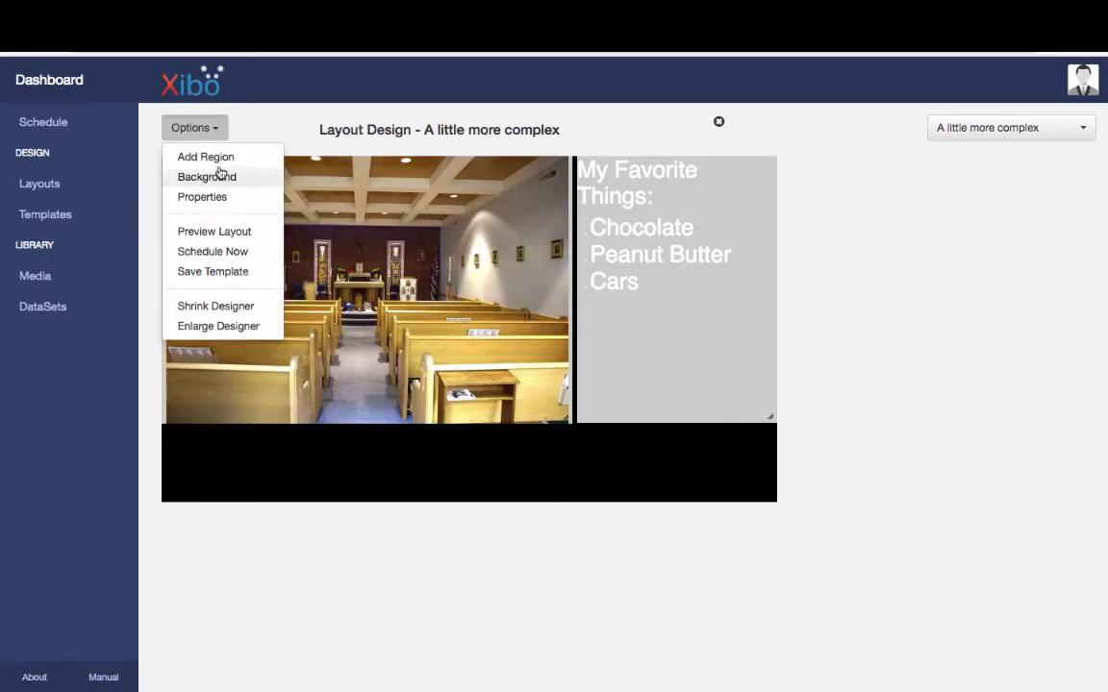
click(228, 233)
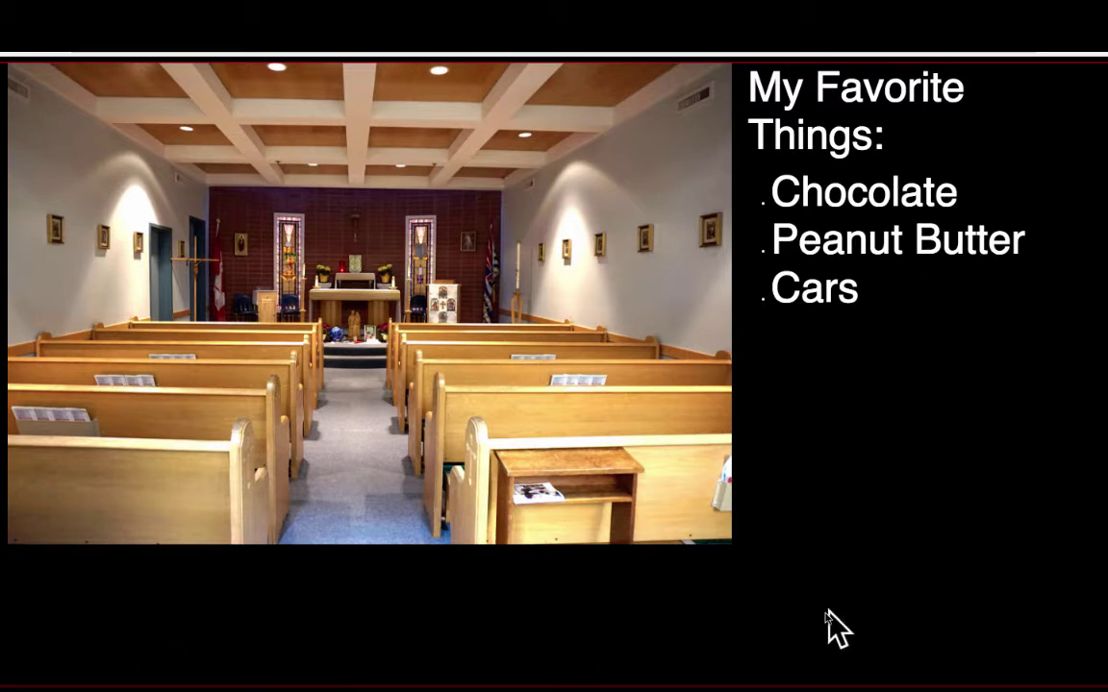
click(923, 428)
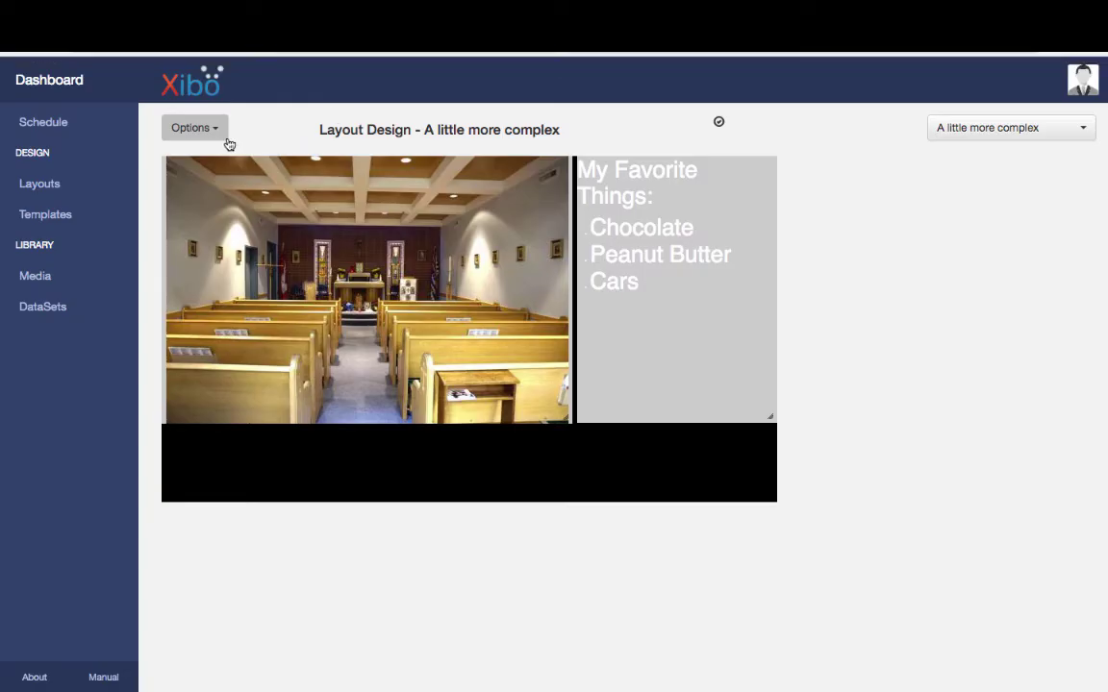
- Add a third region filling the strip below the image and text at about 1915 x 242 (7,840), save its position and preview the layout
click(220, 137)
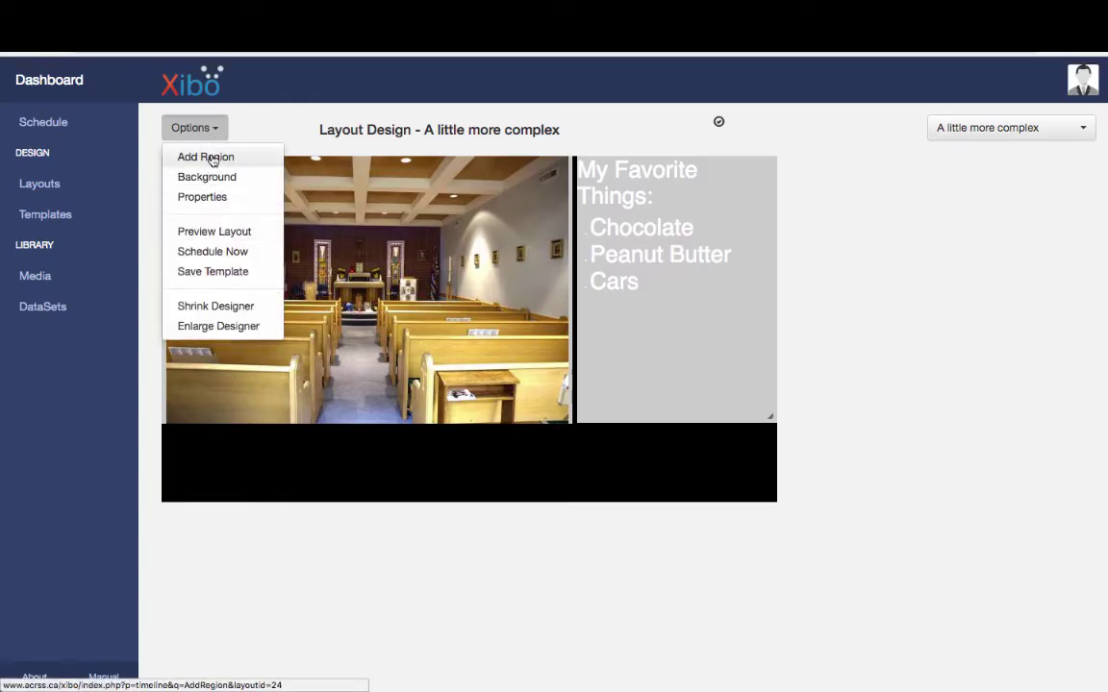
click(214, 157)
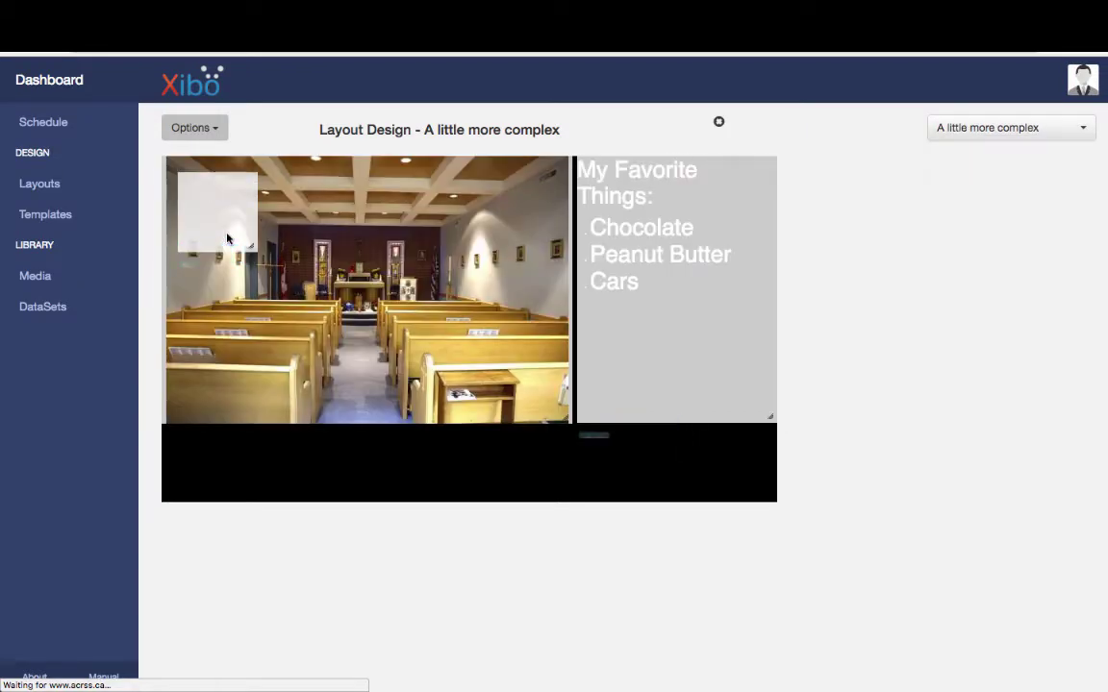
drag(252, 248, 253, 232)
drag(262, 221, 770, 522)
click(739, 154)
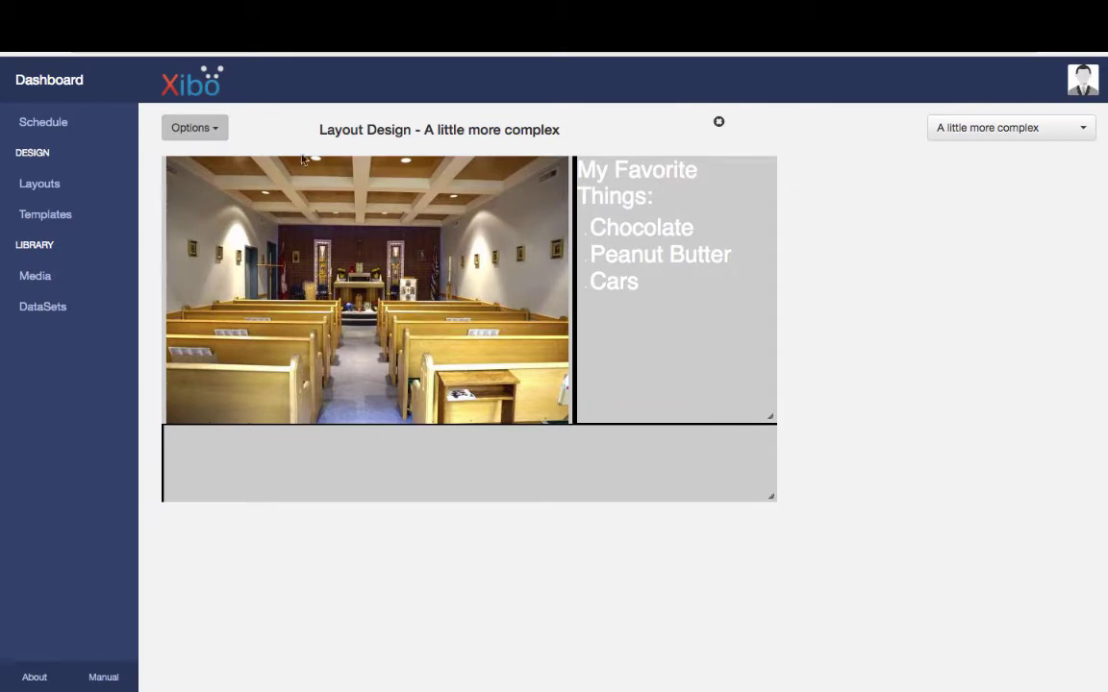
click(218, 132)
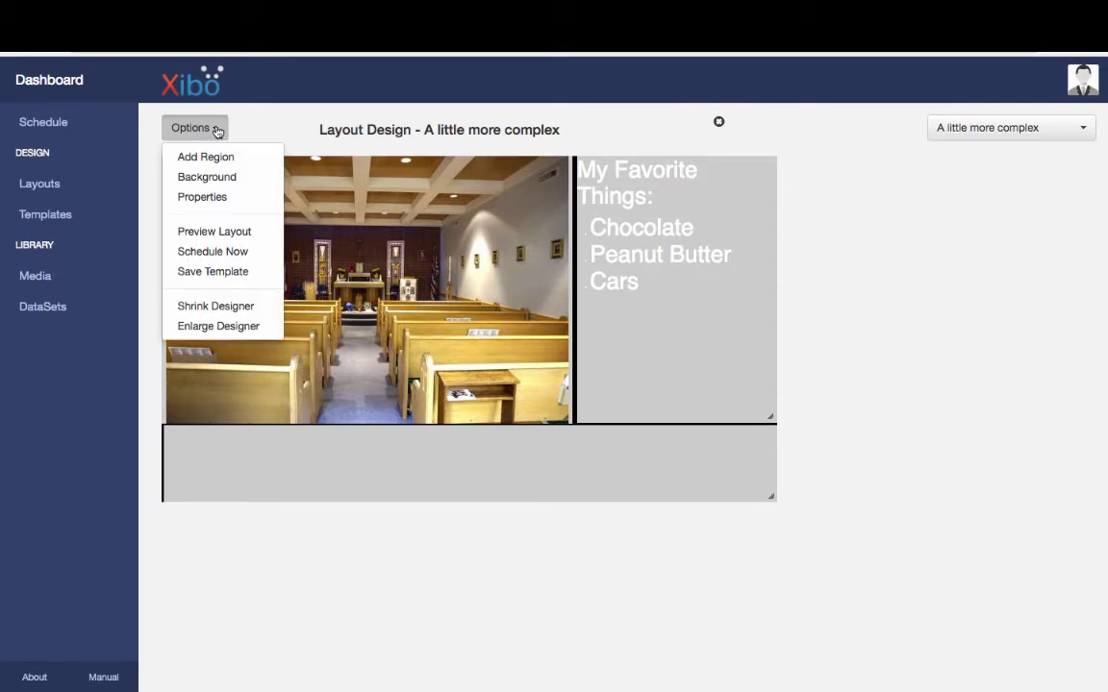
click(220, 230)
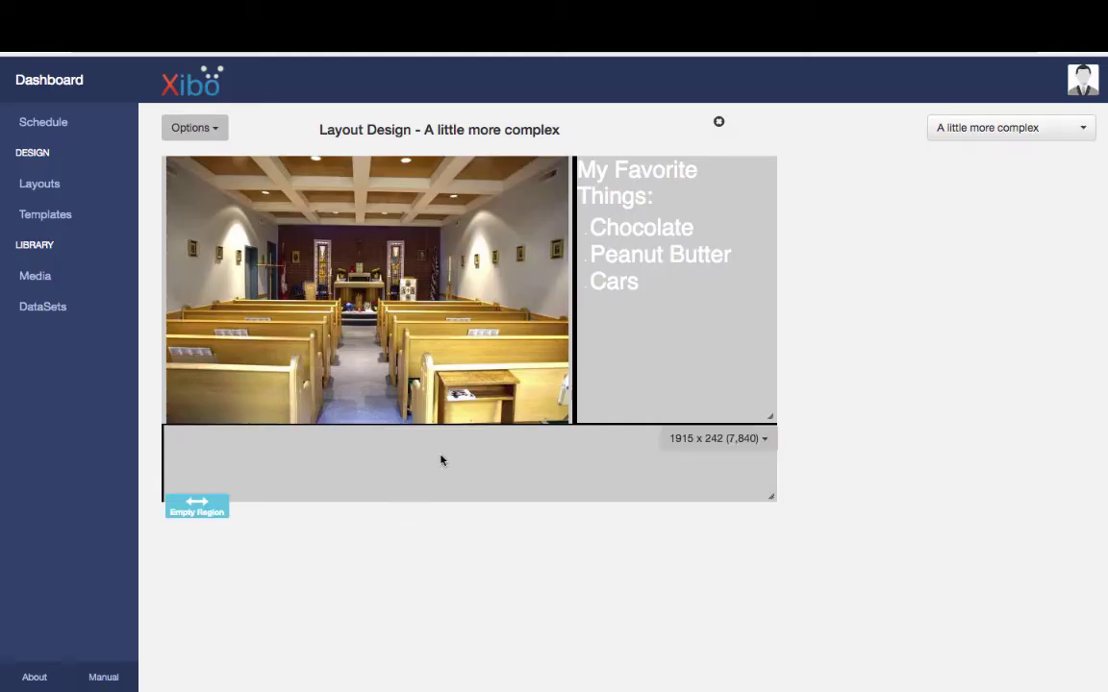
- Add an analogue clock with a duration of 10 seconds to the empty region below the Chapel image and preview the layout
double_click(441, 460)
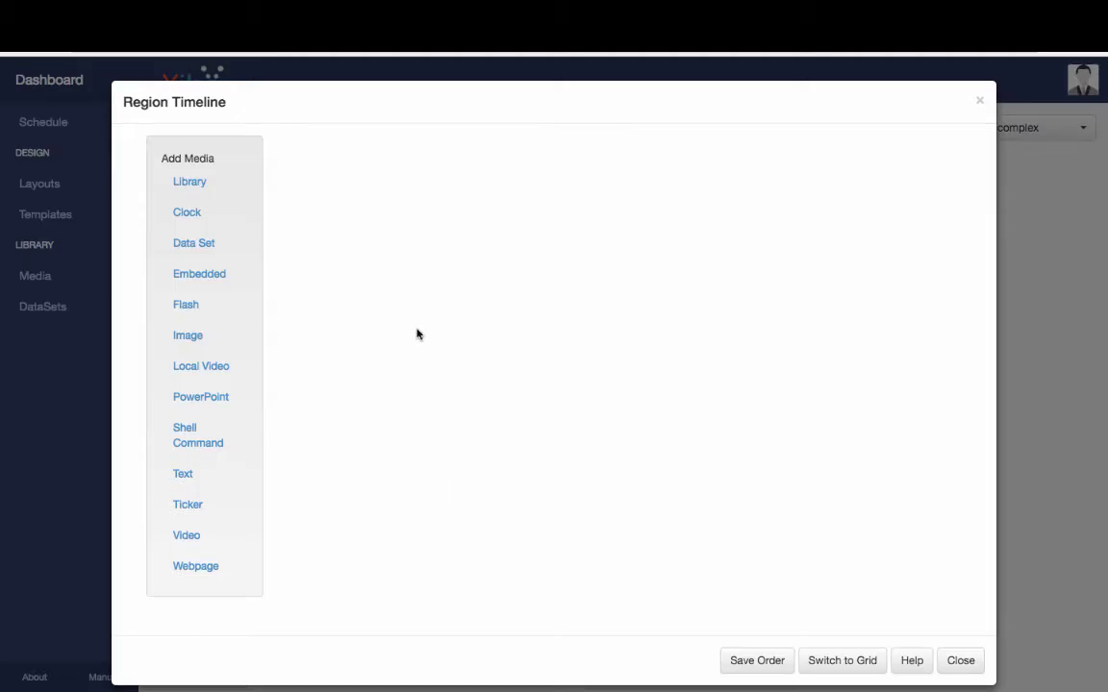
click(188, 214)
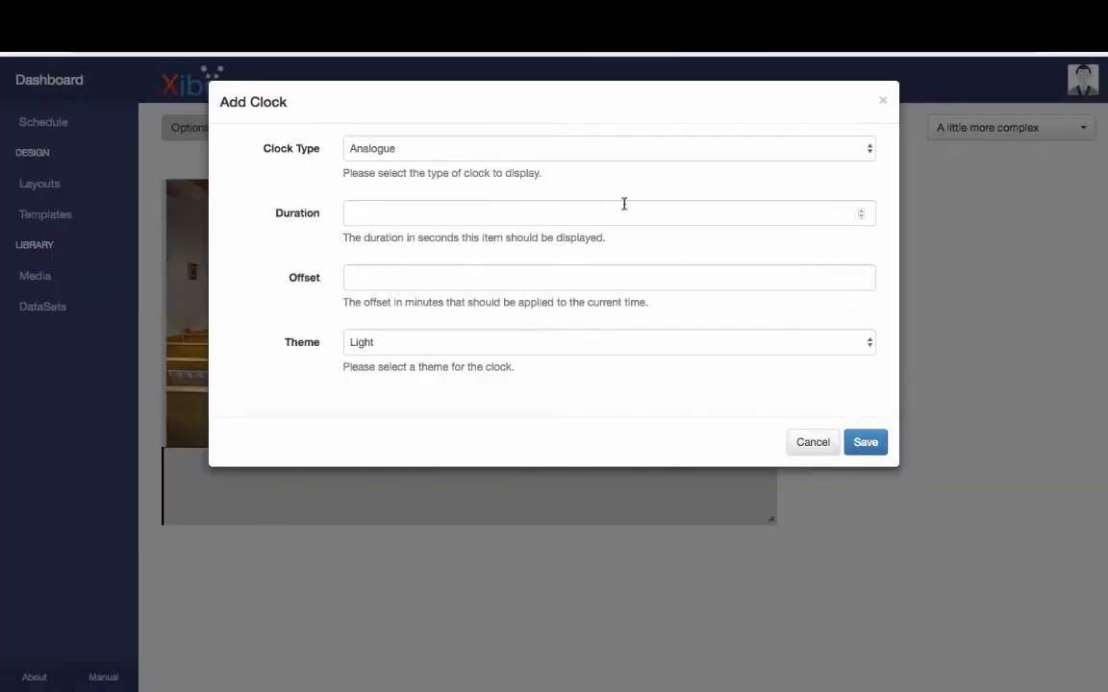
click(420, 213)
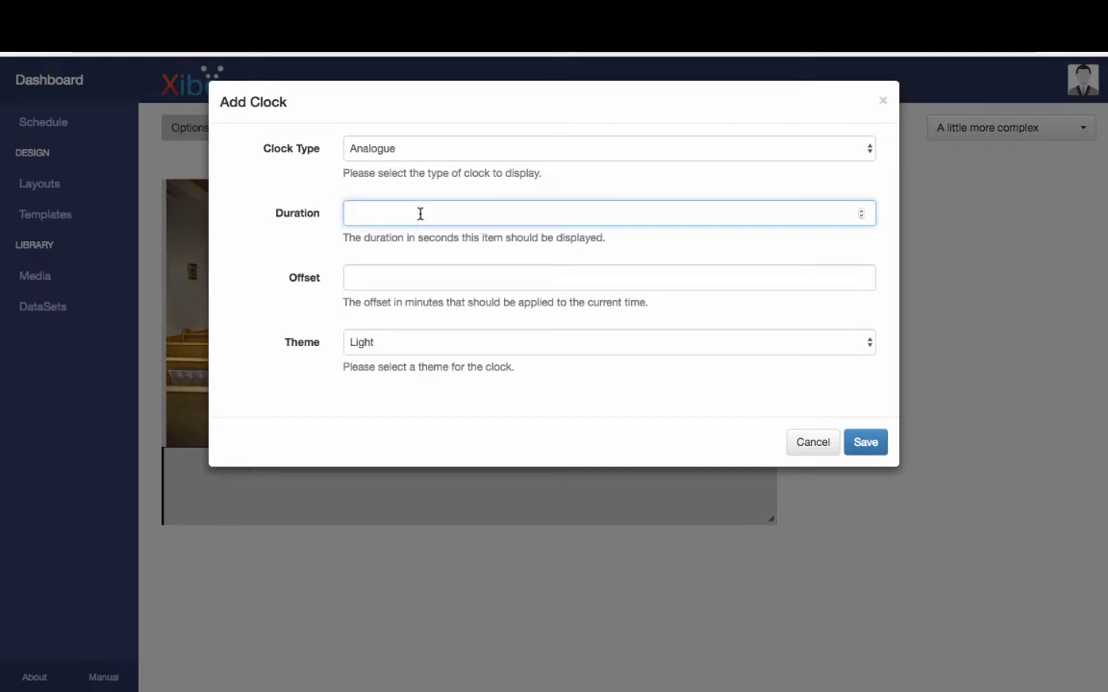
click(863, 441)
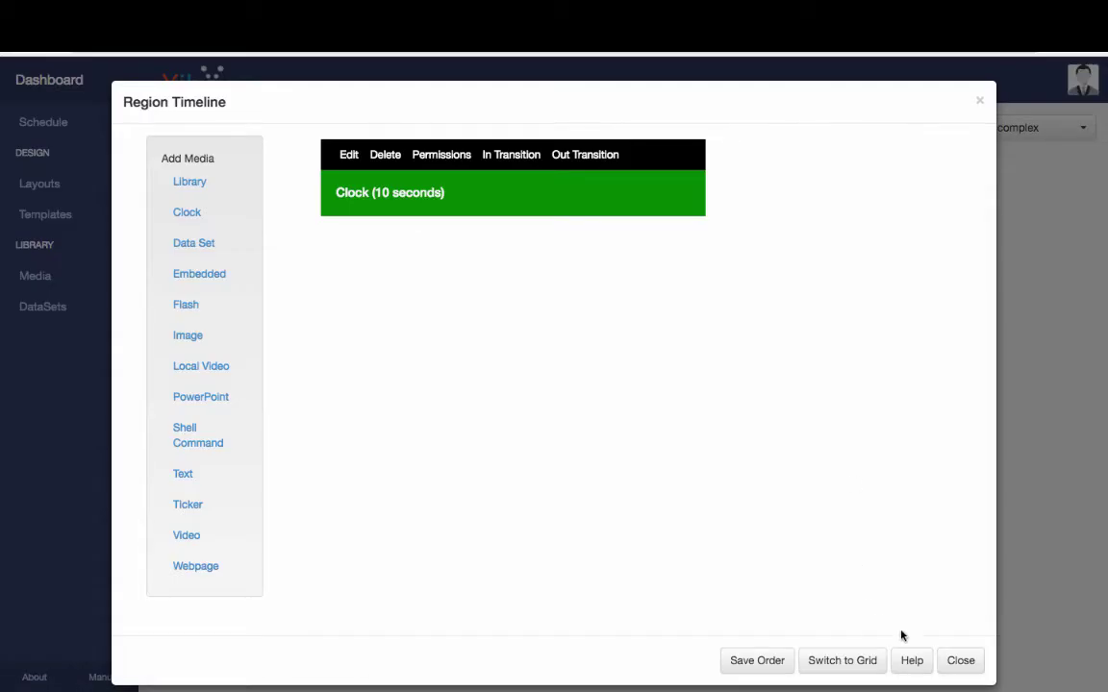
click(960, 661)
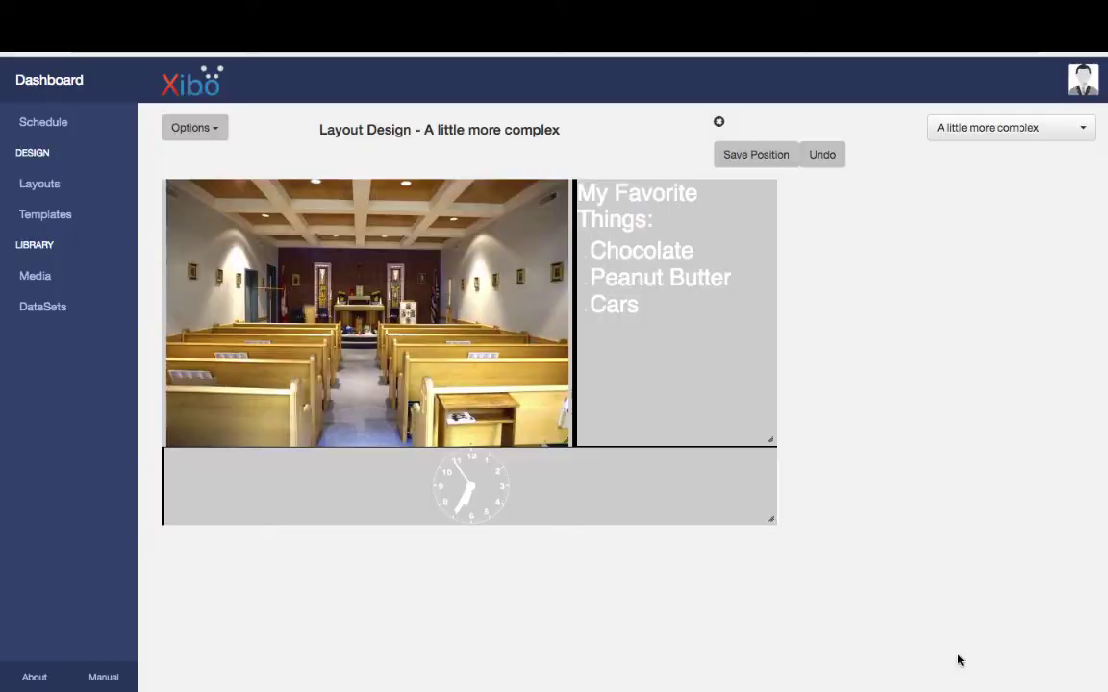
click(205, 131)
click(208, 233)
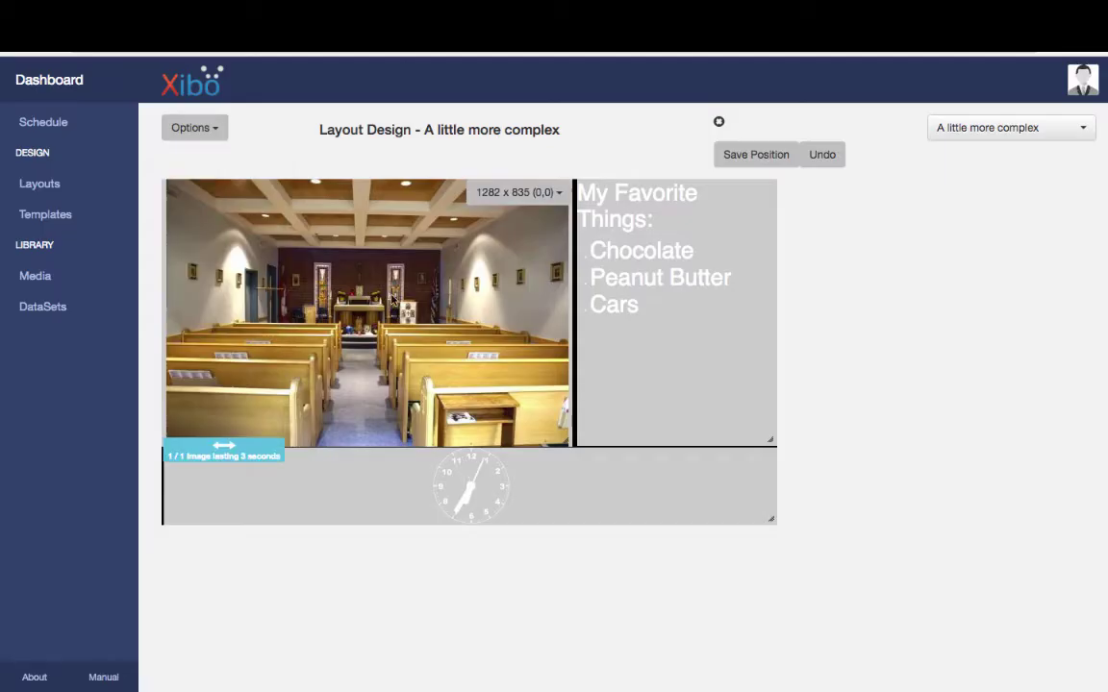
- Open the clock in the region below the Chapel image for editing and change its clock type to Digital
double_click(473, 489)
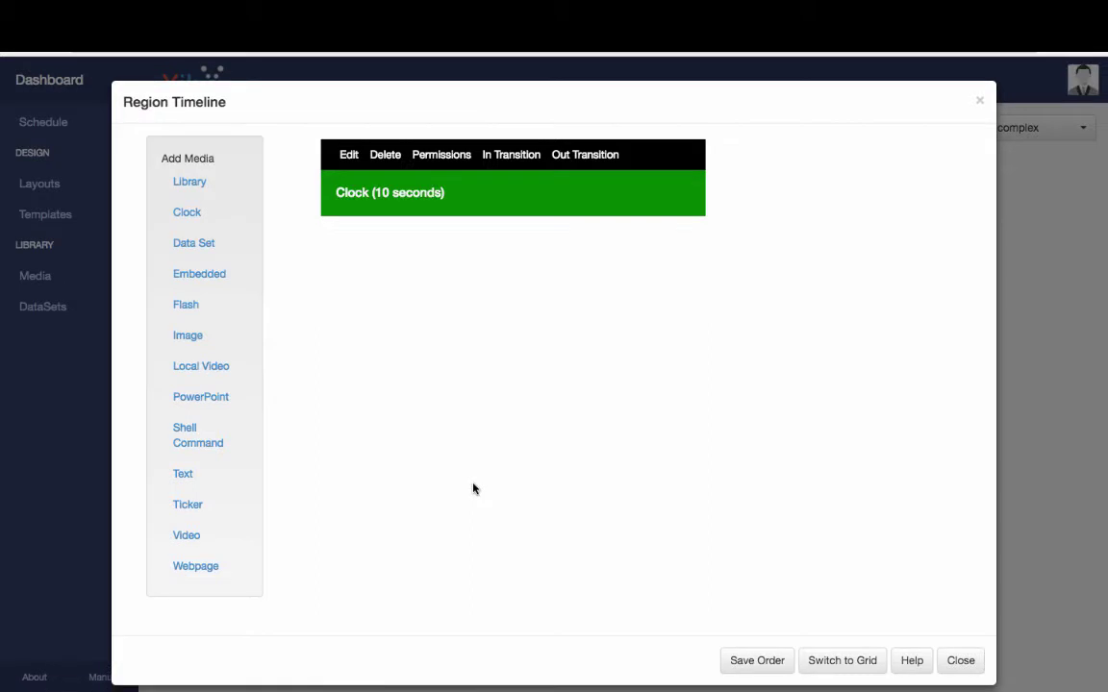
click(348, 155)
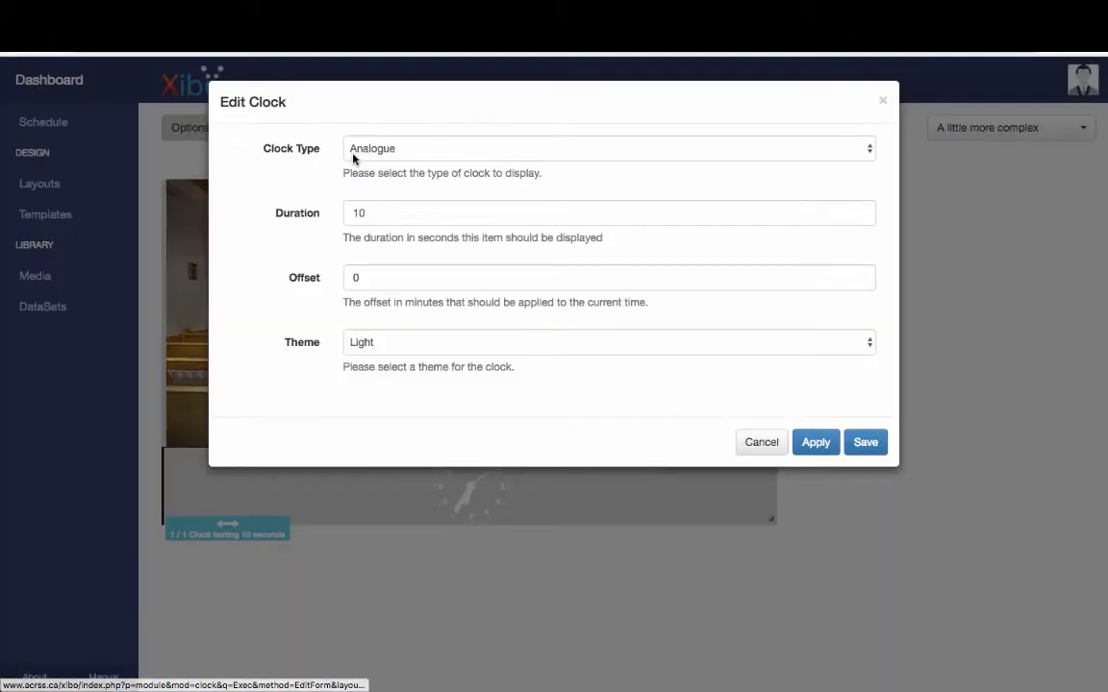
click(625, 148)
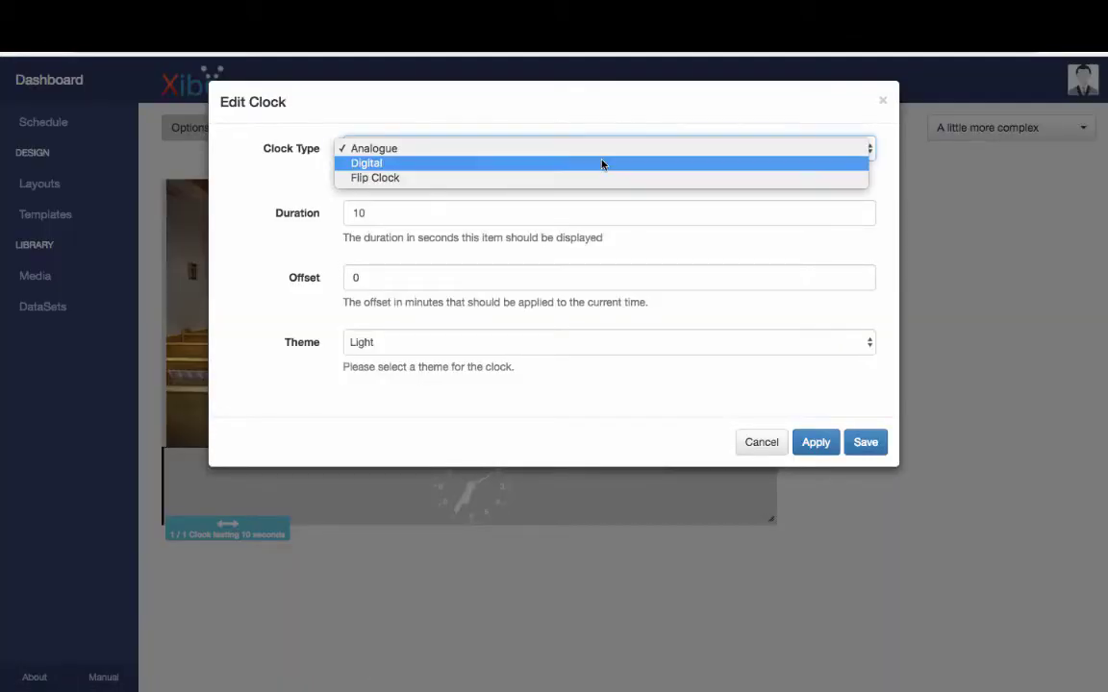
click(601, 165)
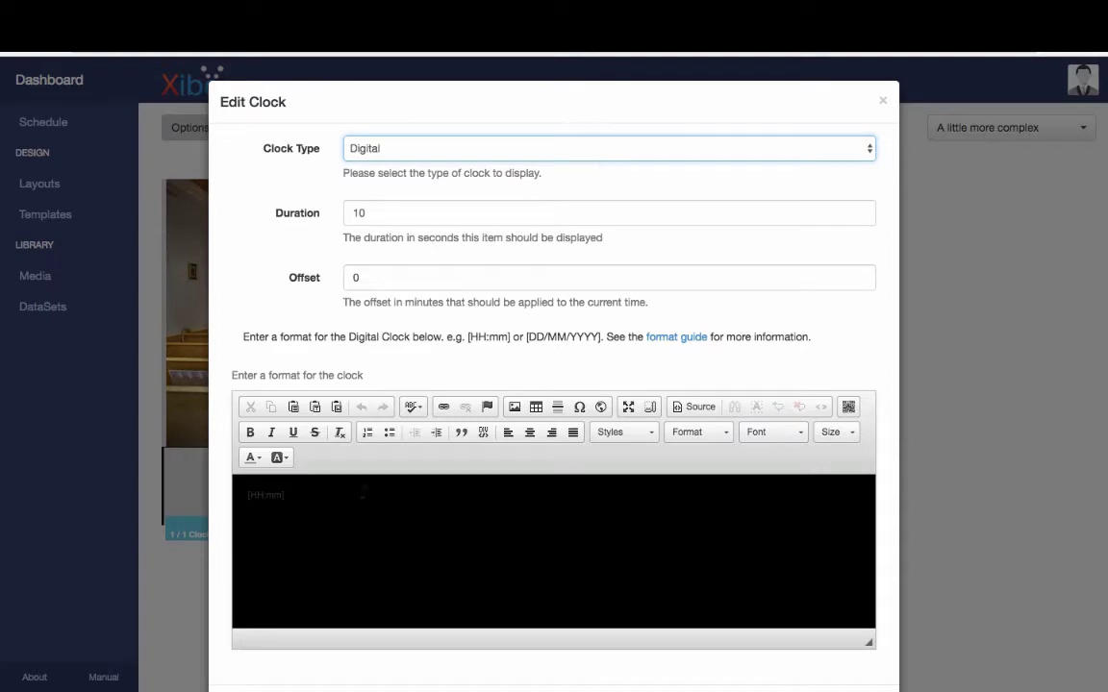
- Set the digital clock's [HH:mm] format text to size 88, save the clock and close the region's timeline
drag(318, 498, 235, 495)
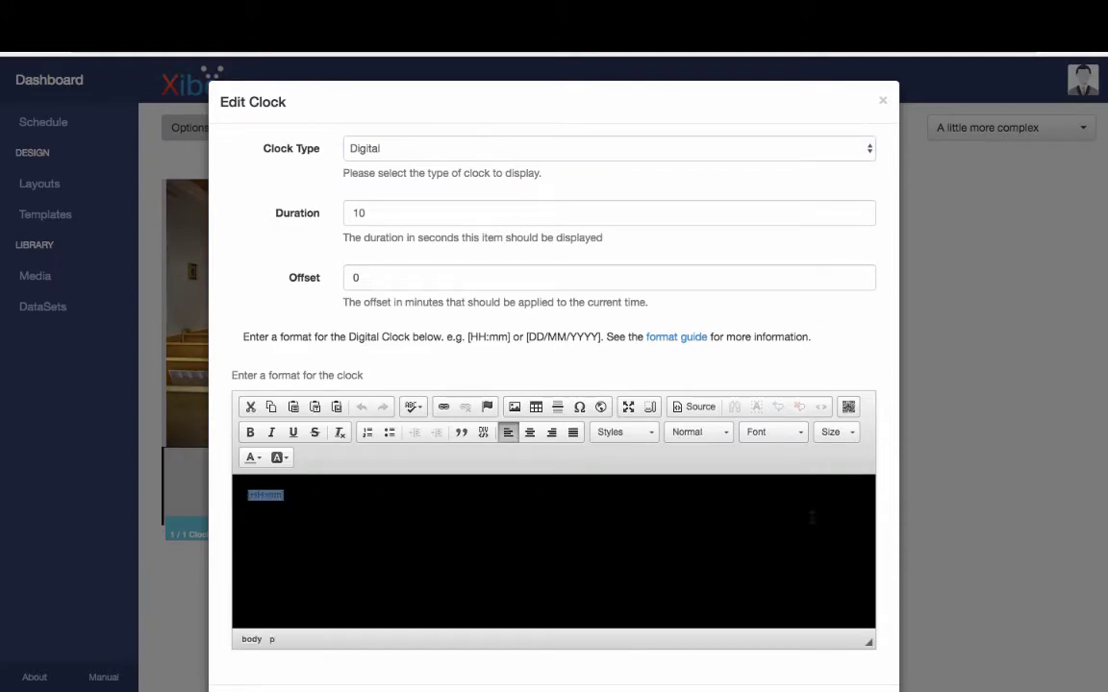
click(848, 440)
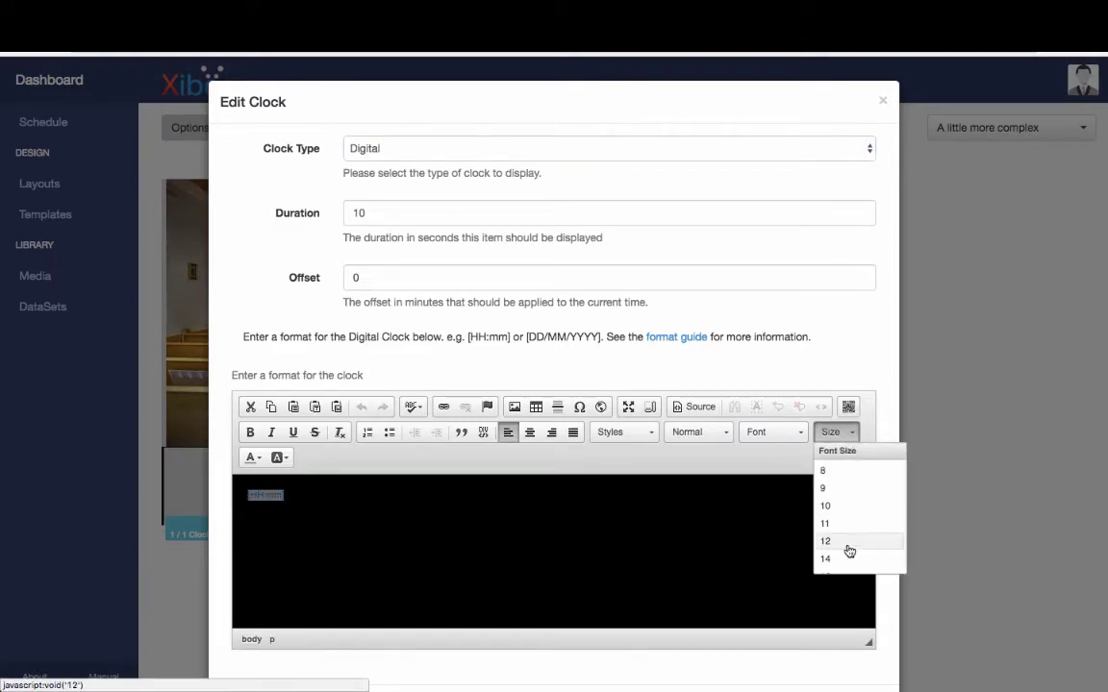
scroll(848, 549, down, 5)
click(827, 492)
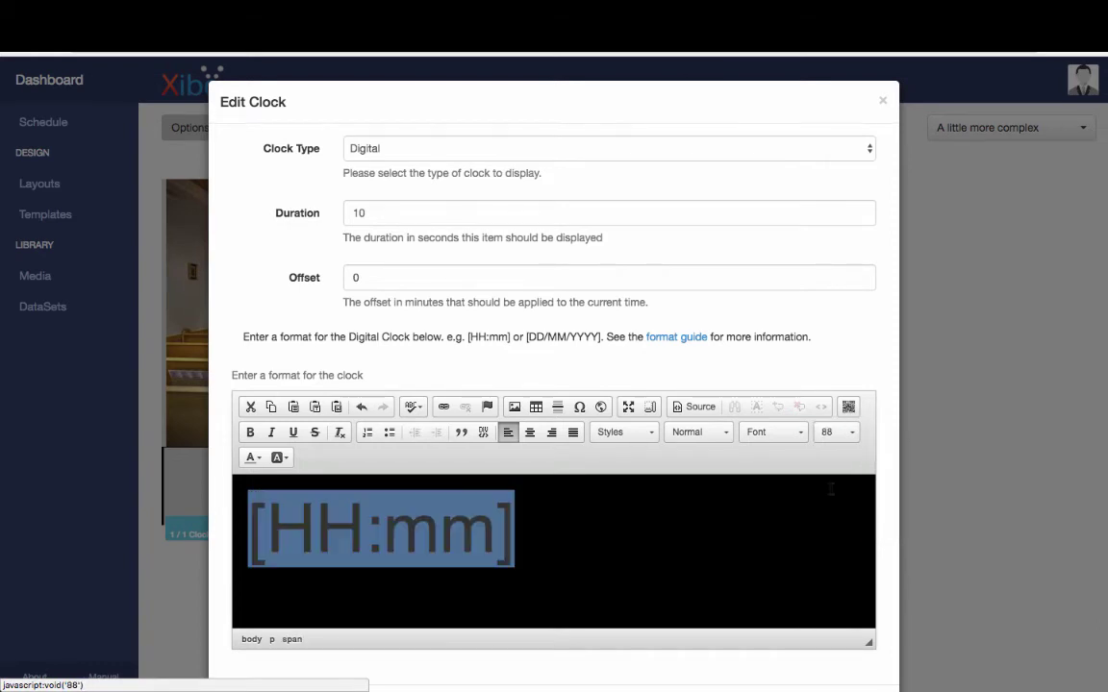
scroll(971, 518, down, 3)
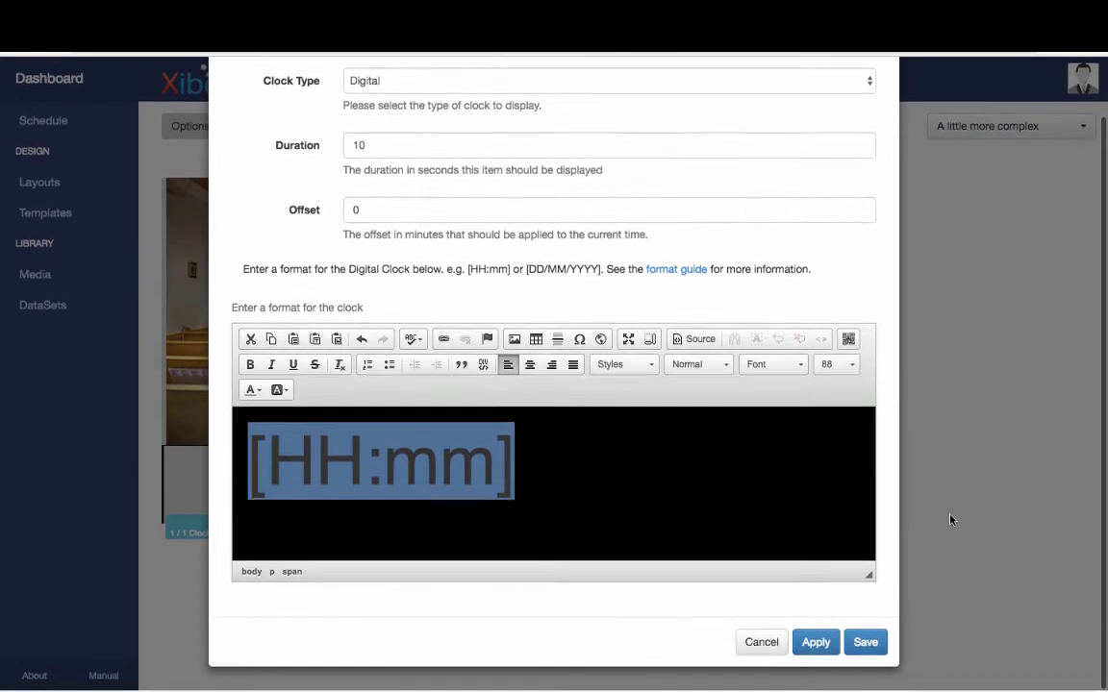
click(865, 643)
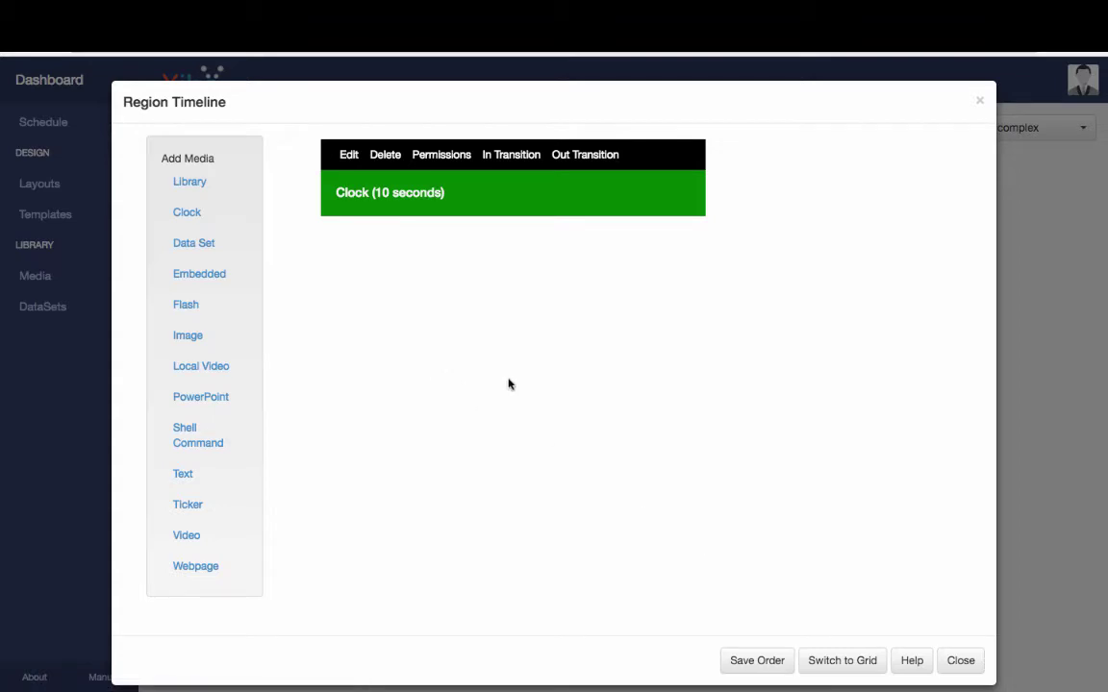
click(967, 661)
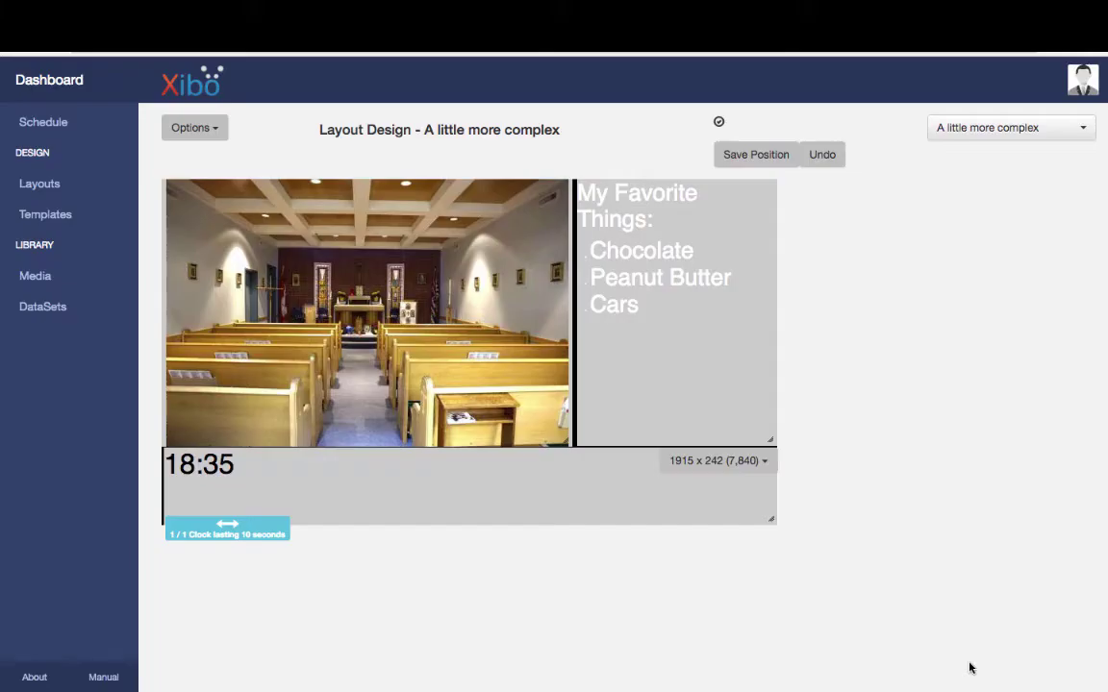
- Preview the layout to check how the digital clock displays, and return to the layout designer
click(219, 132)
click(233, 237)
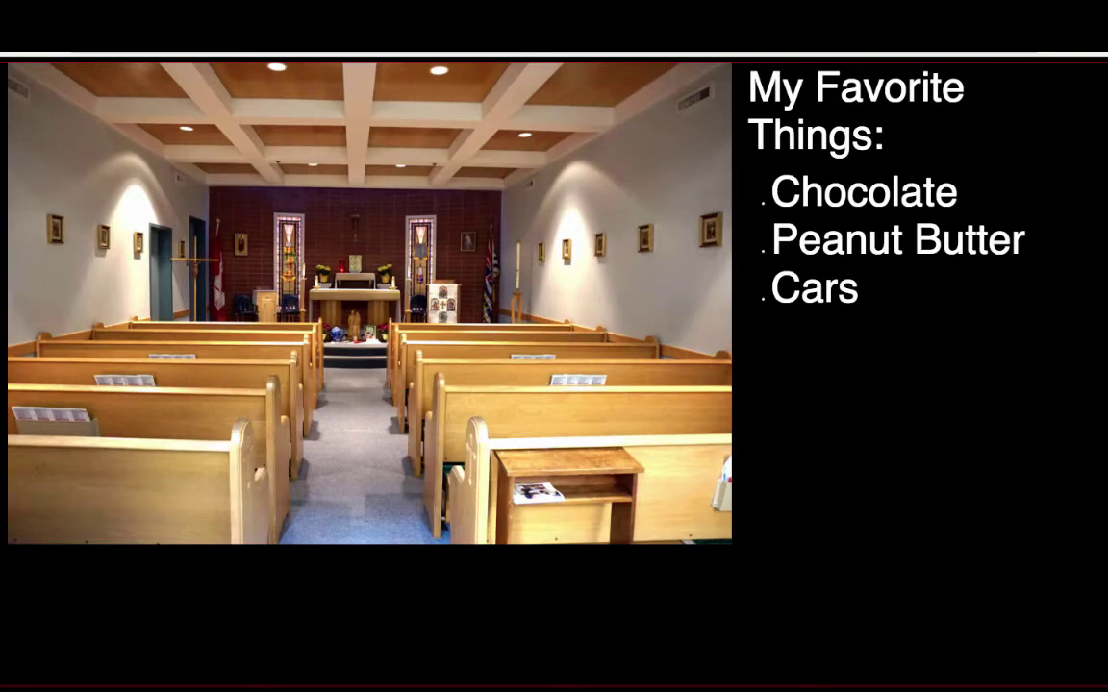
key(ctrl+w)
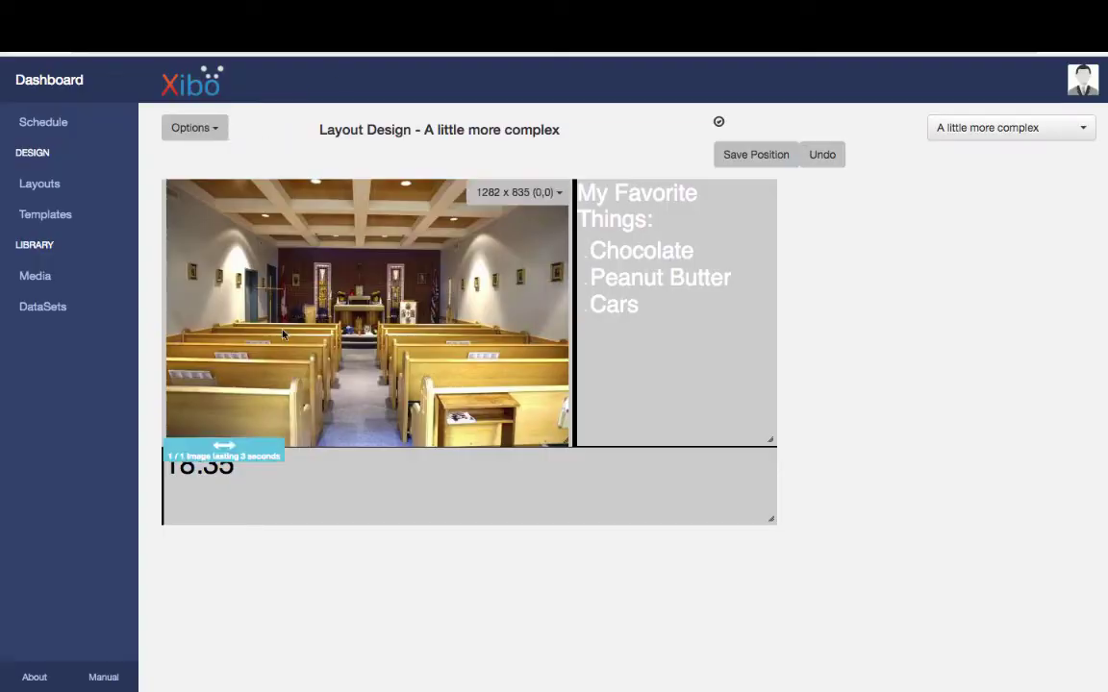
- Colour the digital clock's [HH:mm] format text light yellow, save the clock and preview the layout
double_click(444, 482)
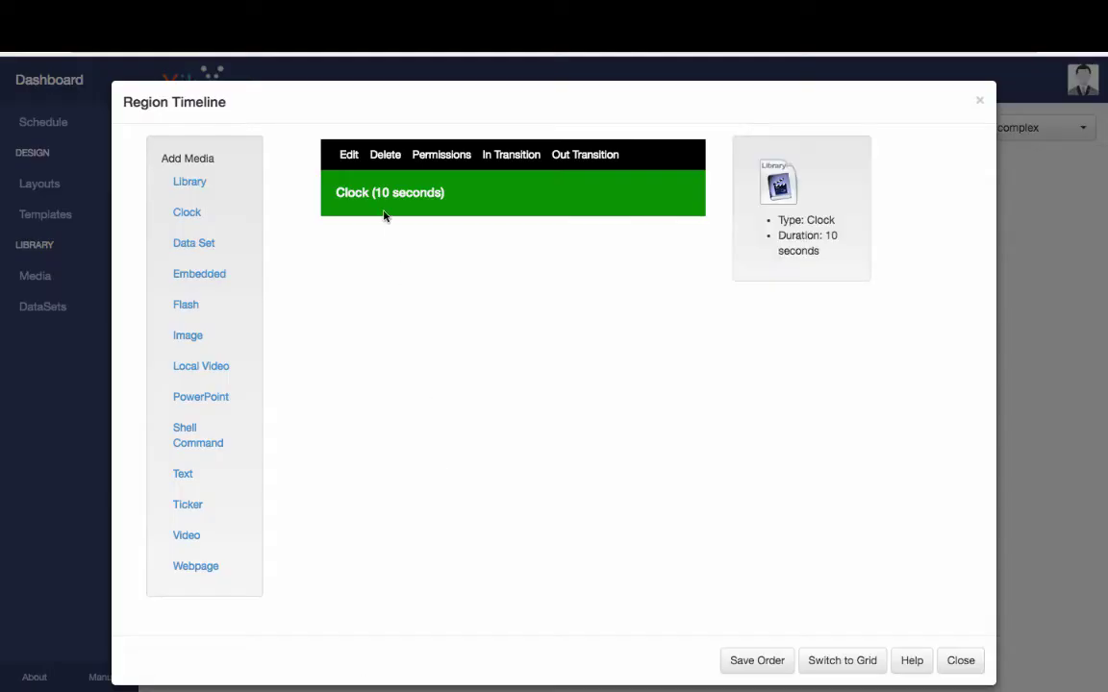
click(346, 162)
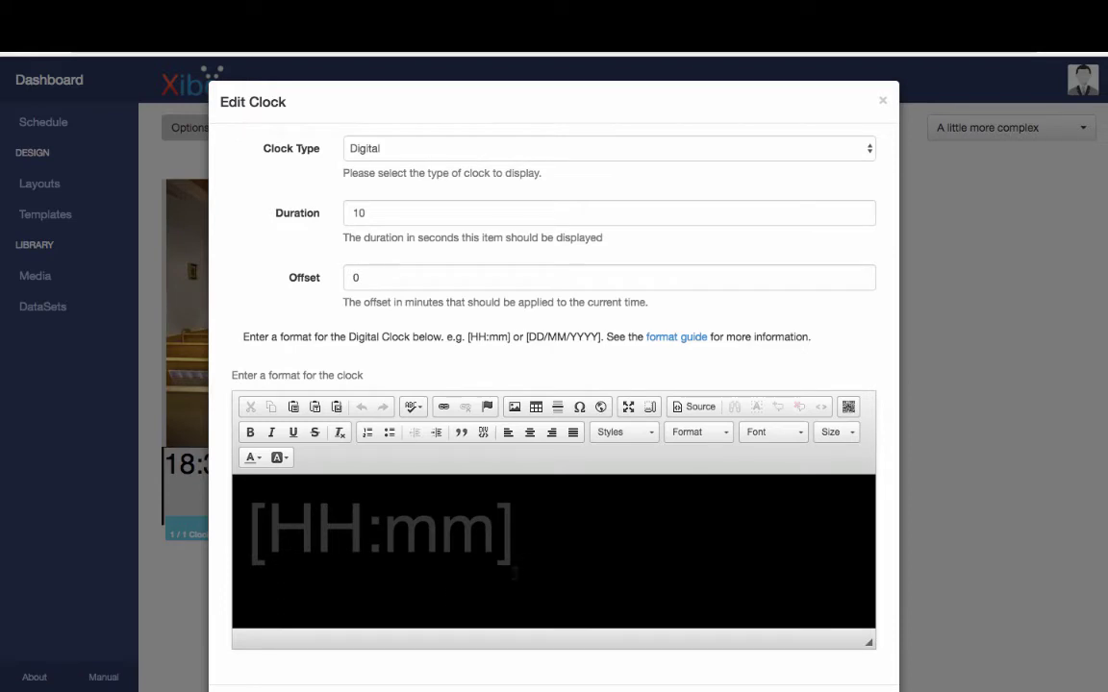
drag(526, 544, 225, 478)
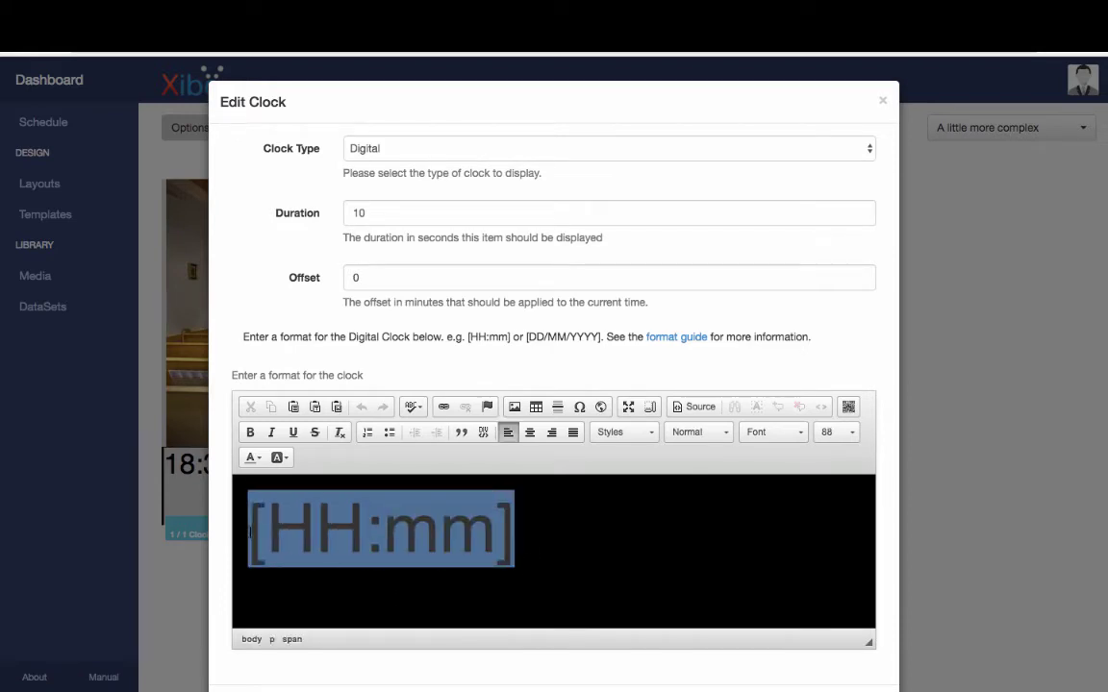
click(252, 458)
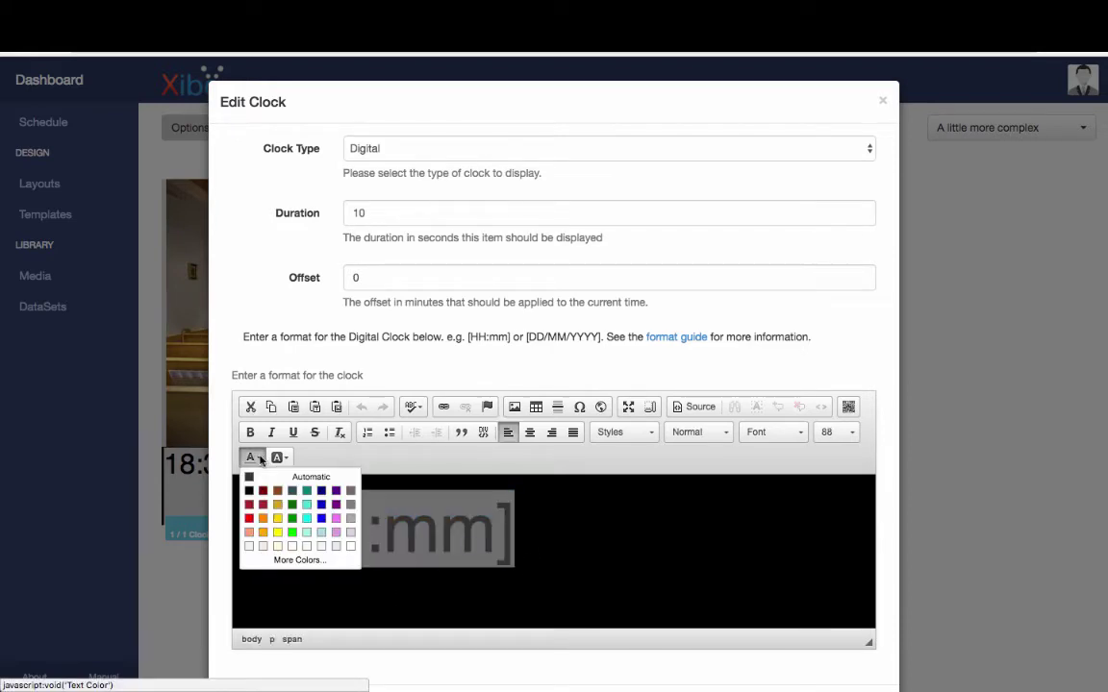
click(276, 547)
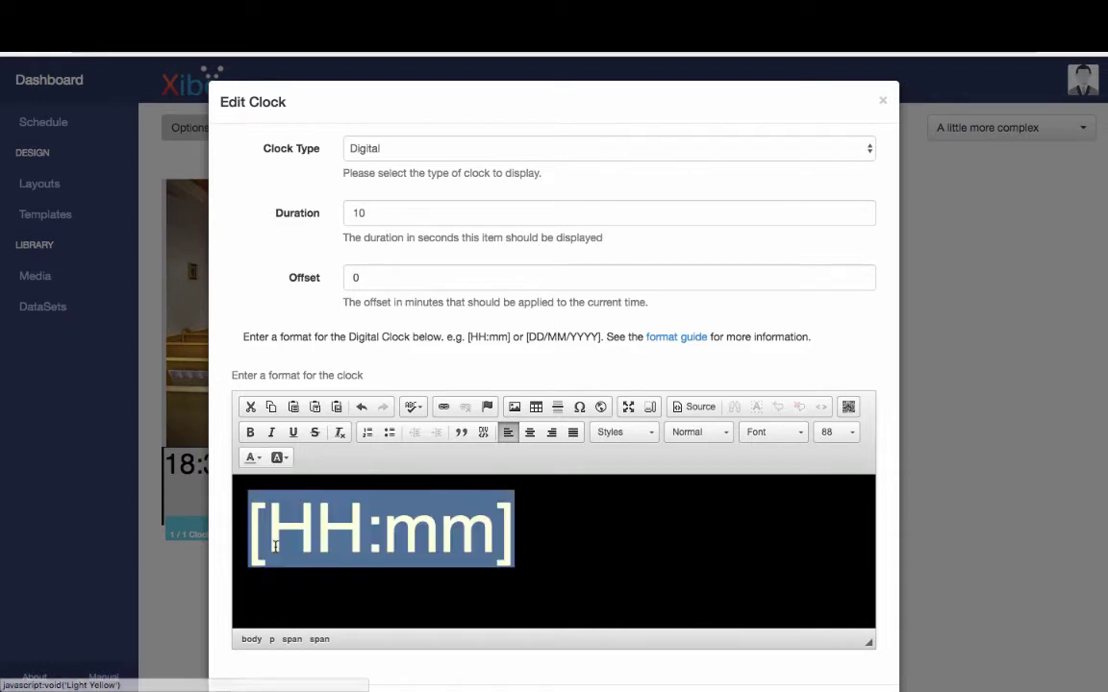
scroll(1007, 577, down, 2)
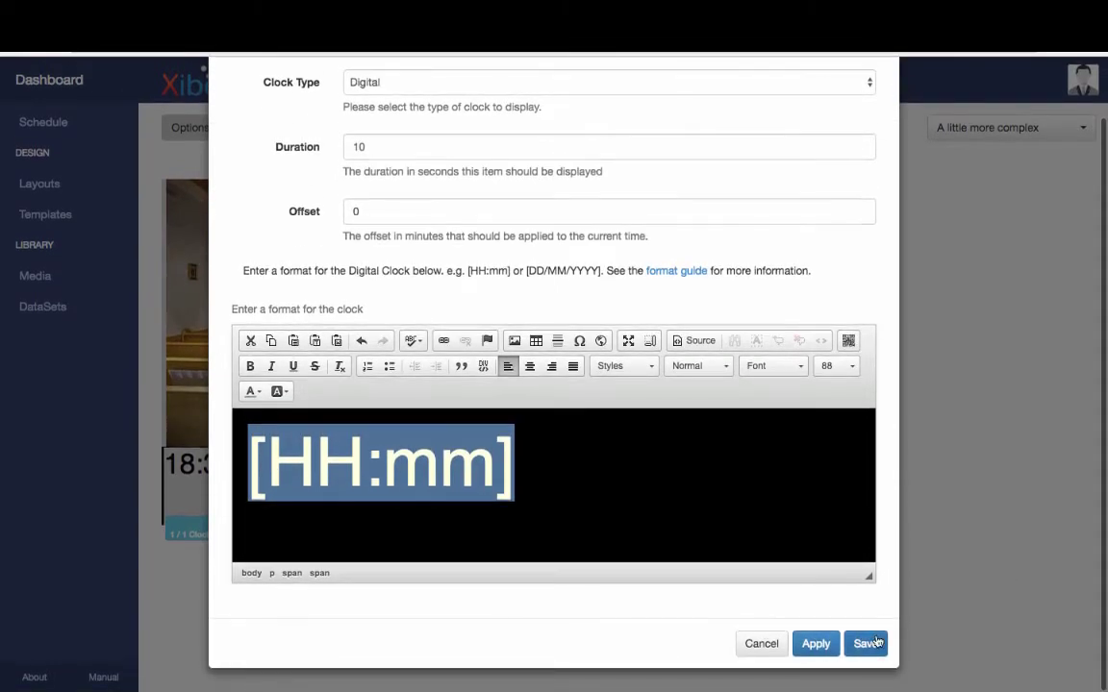
click(865, 642)
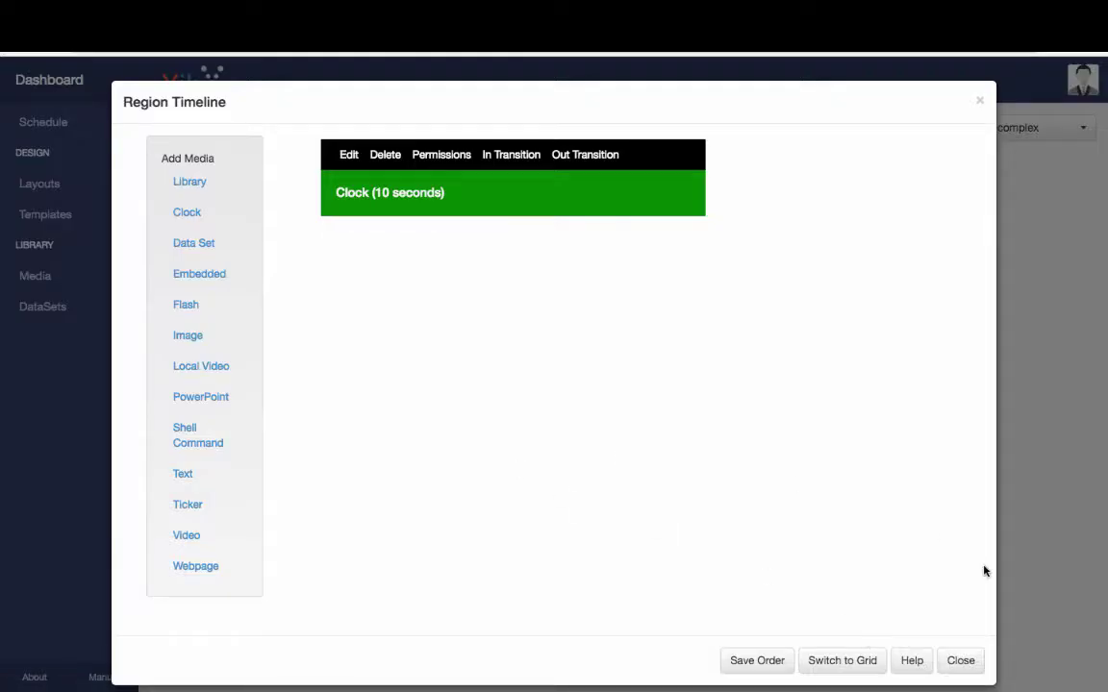
click(962, 660)
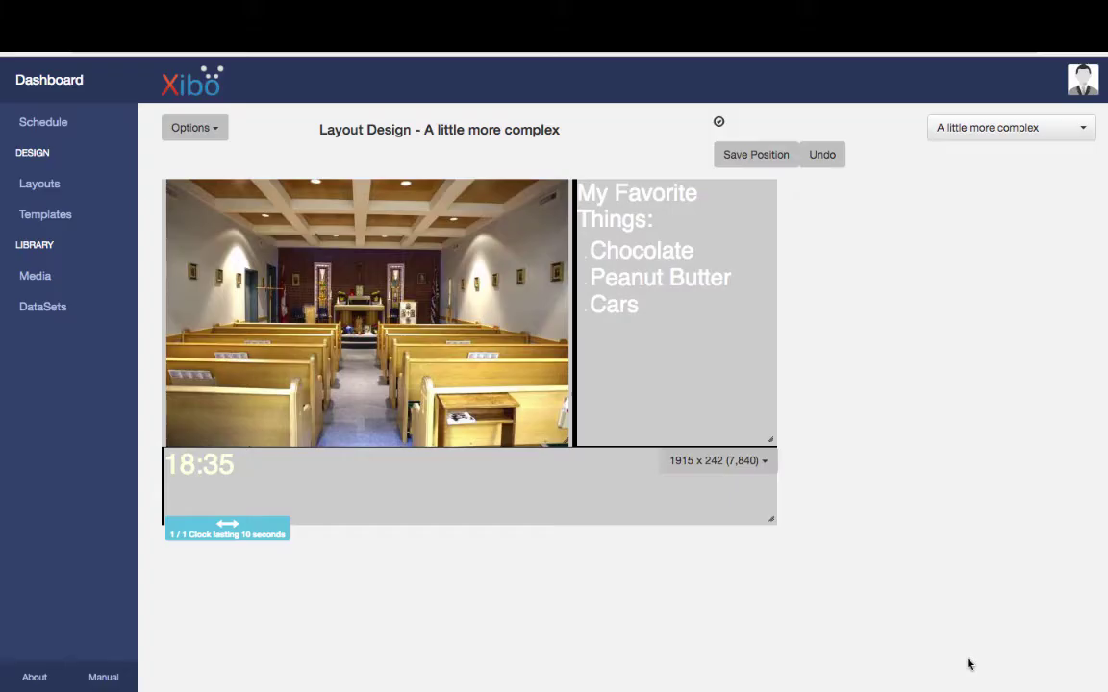
click(216, 131)
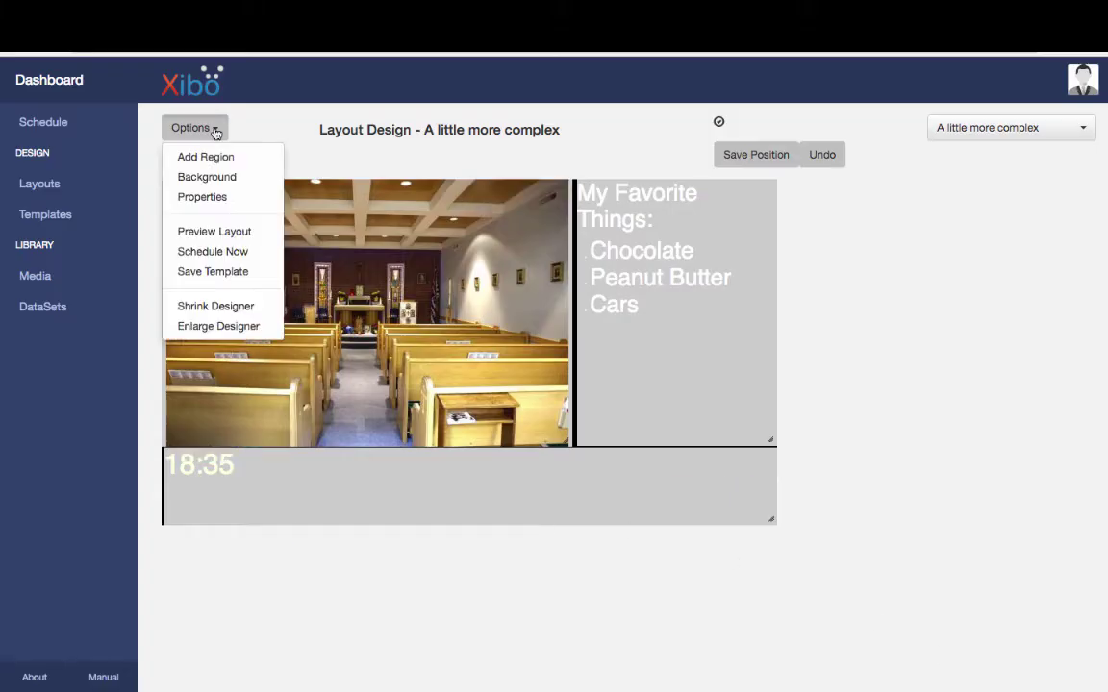
click(217, 234)
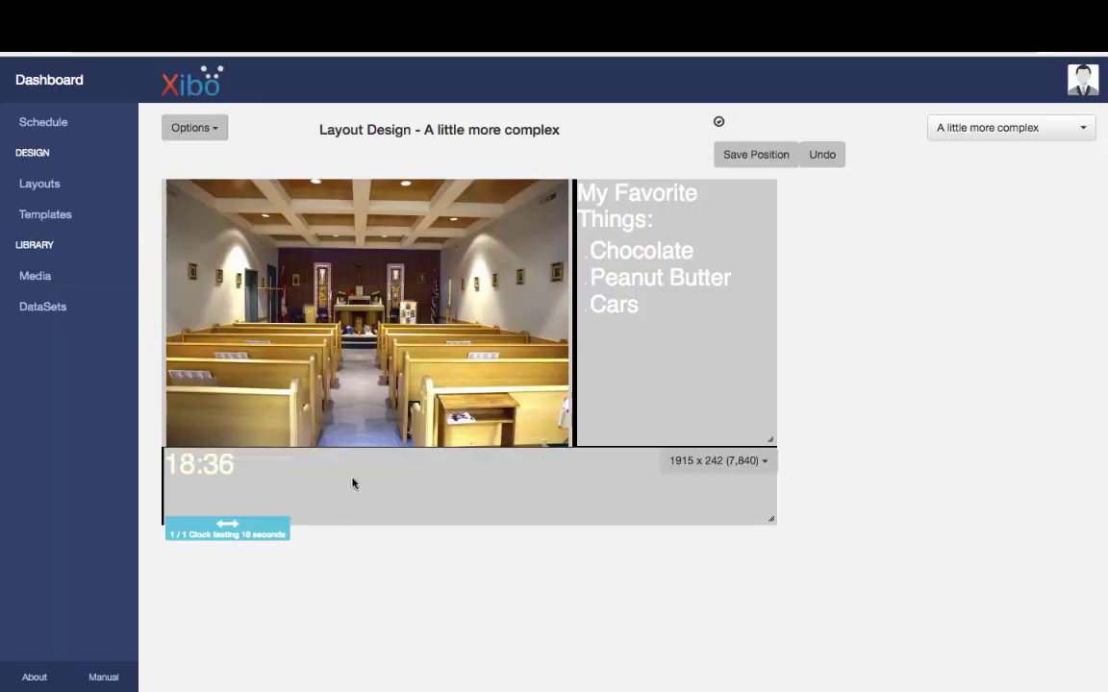
- Reopen the clock in the region below the Chapel image, centre its format text and set the font size to 128
double_click(362, 500)
mouse_move(364, 149)
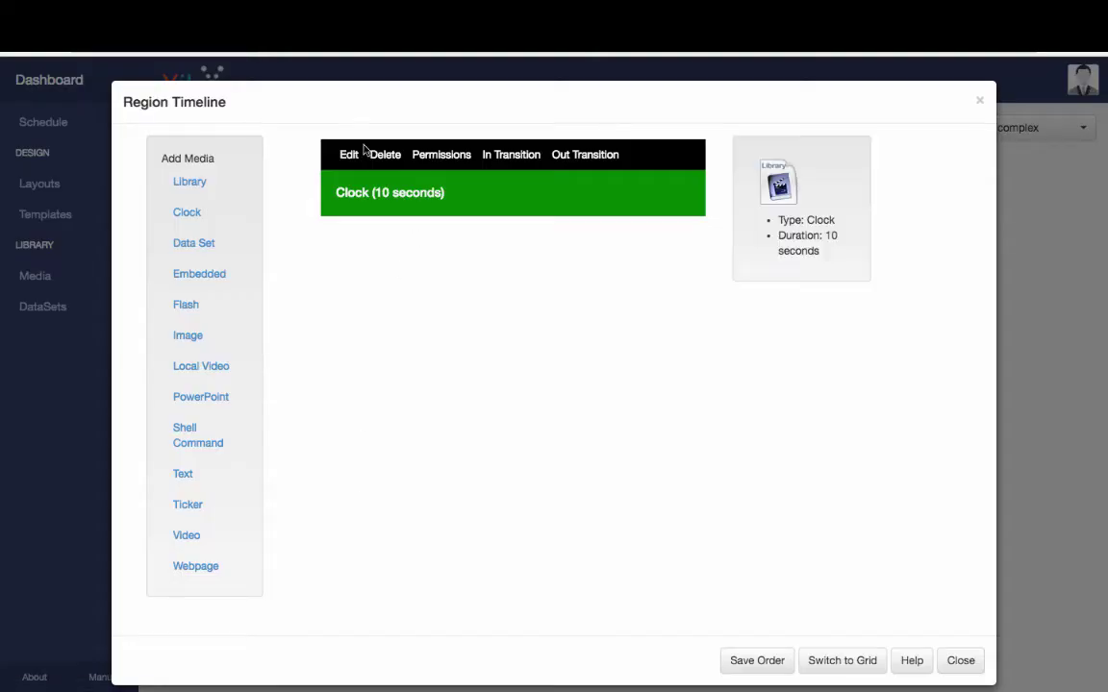
click(347, 156)
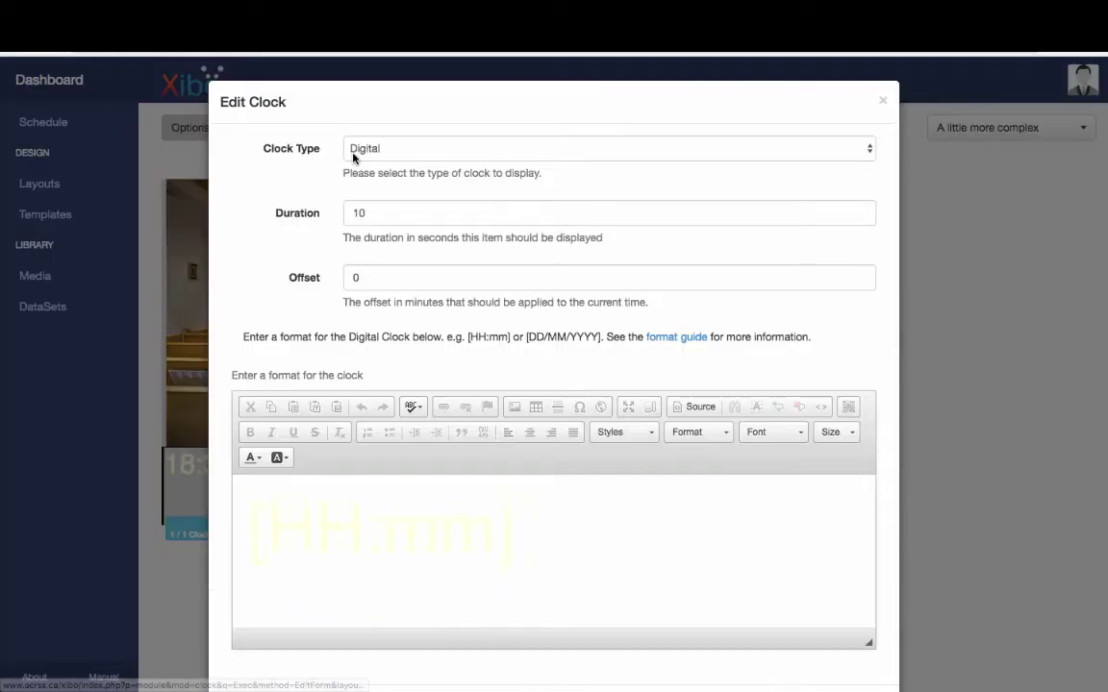
drag(520, 529, 252, 510)
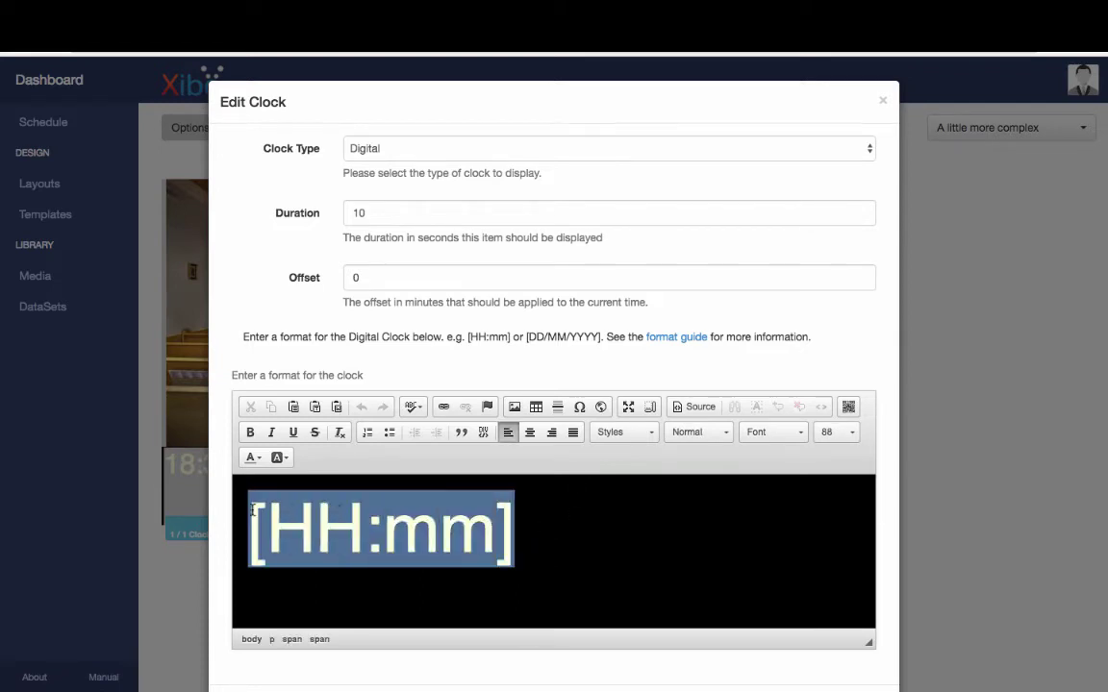
click(529, 431)
click(850, 435)
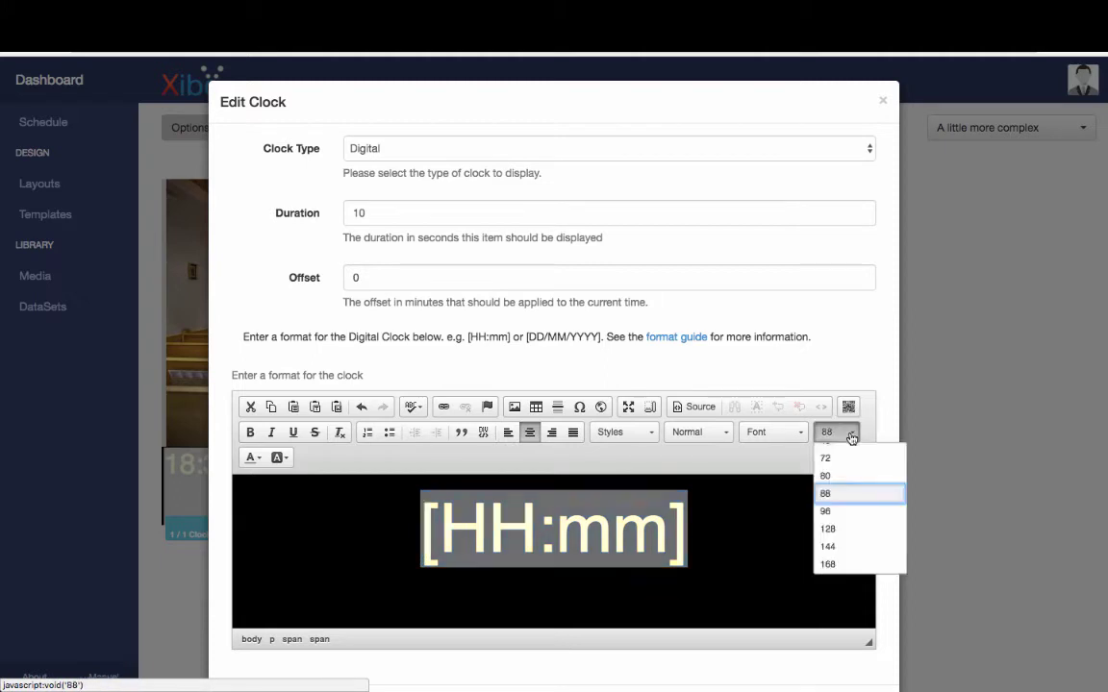
click(840, 528)
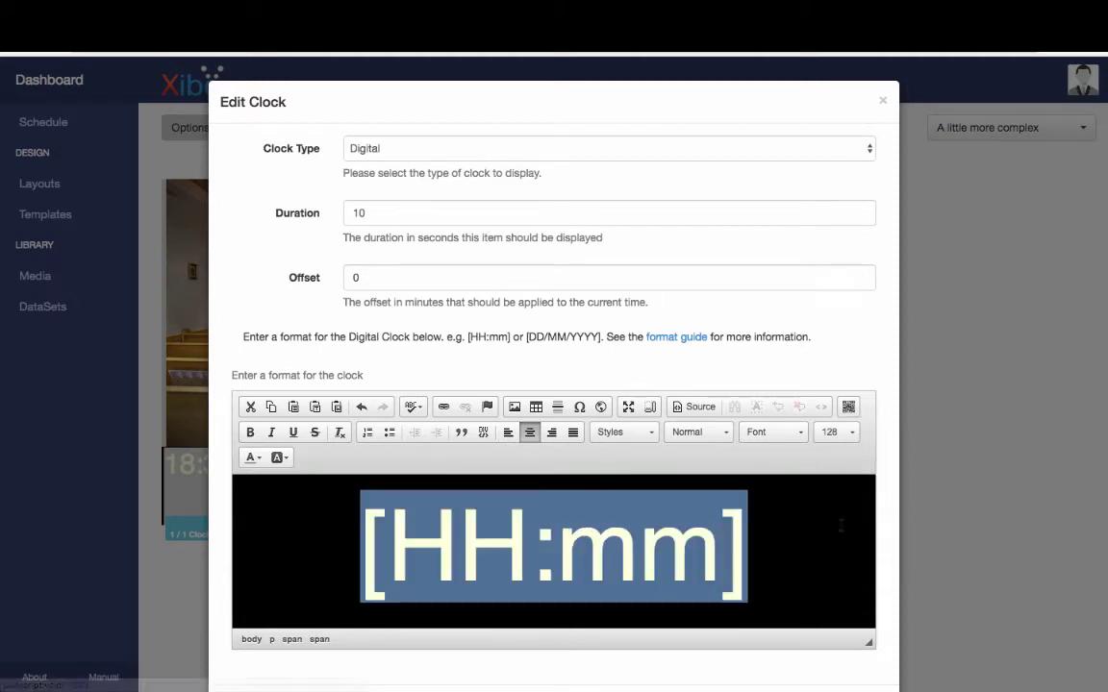
- Change the clock's format text to [hh:mm:ss]
click(526, 545)
key(BackSpace)
key(BackSpace)
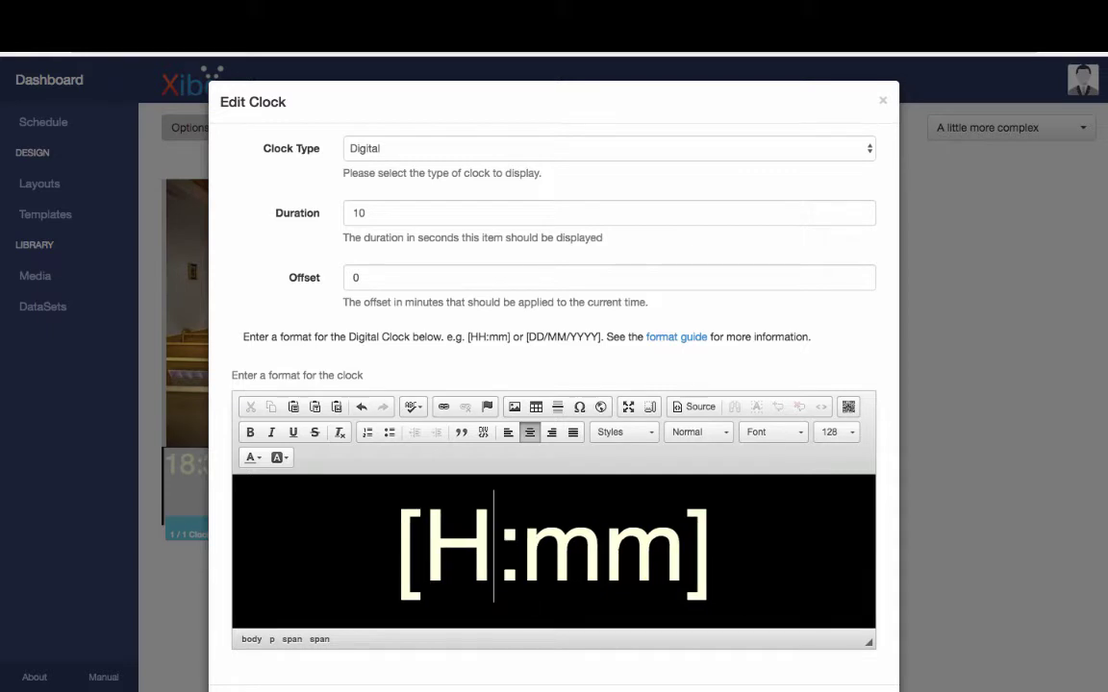
text(hh)
key(Right)
key(Right)
key(Right)
key(Right)
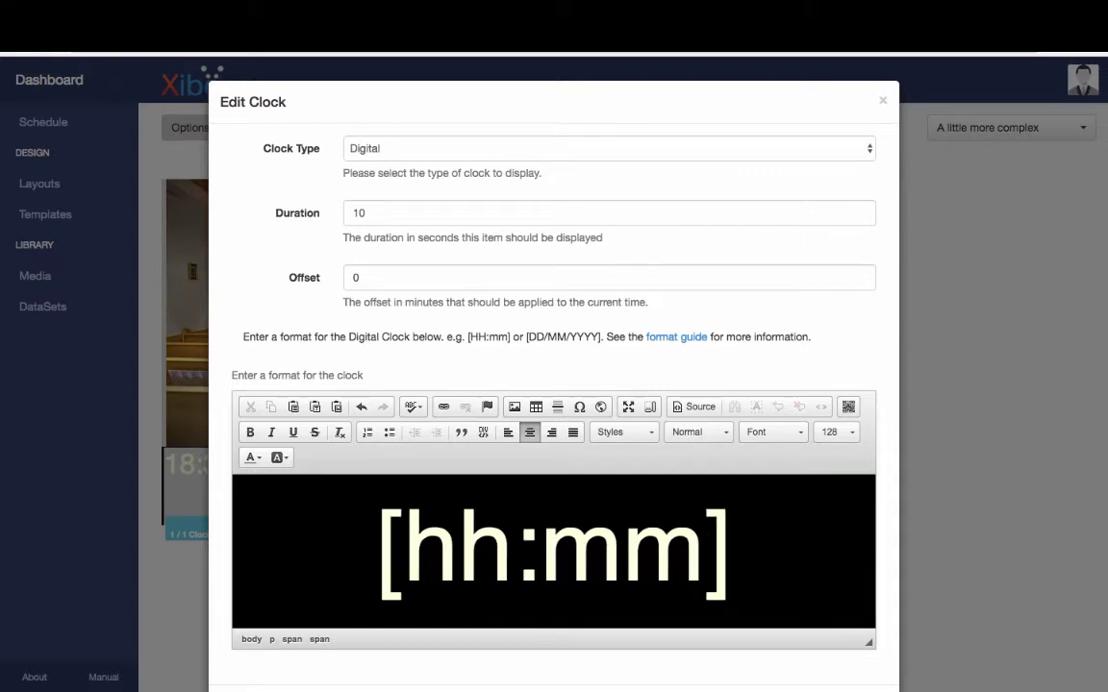
text(:ss)
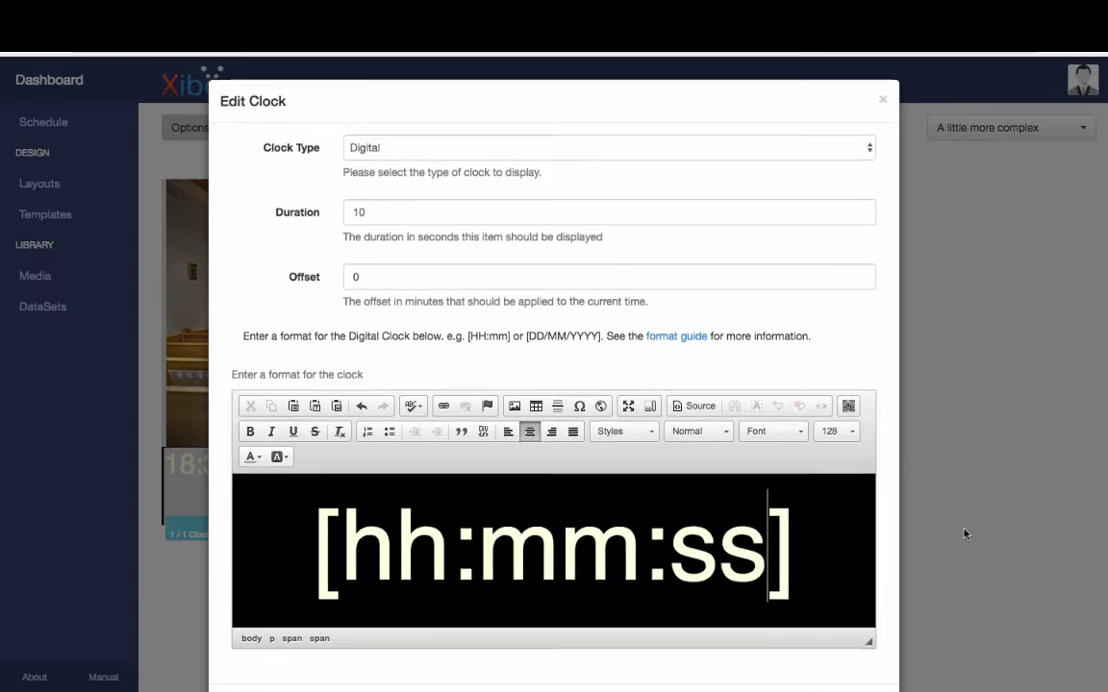
- Save the clock, close the region's timeline and preview the layout
scroll(964, 532, down, 2)
click(865, 644)
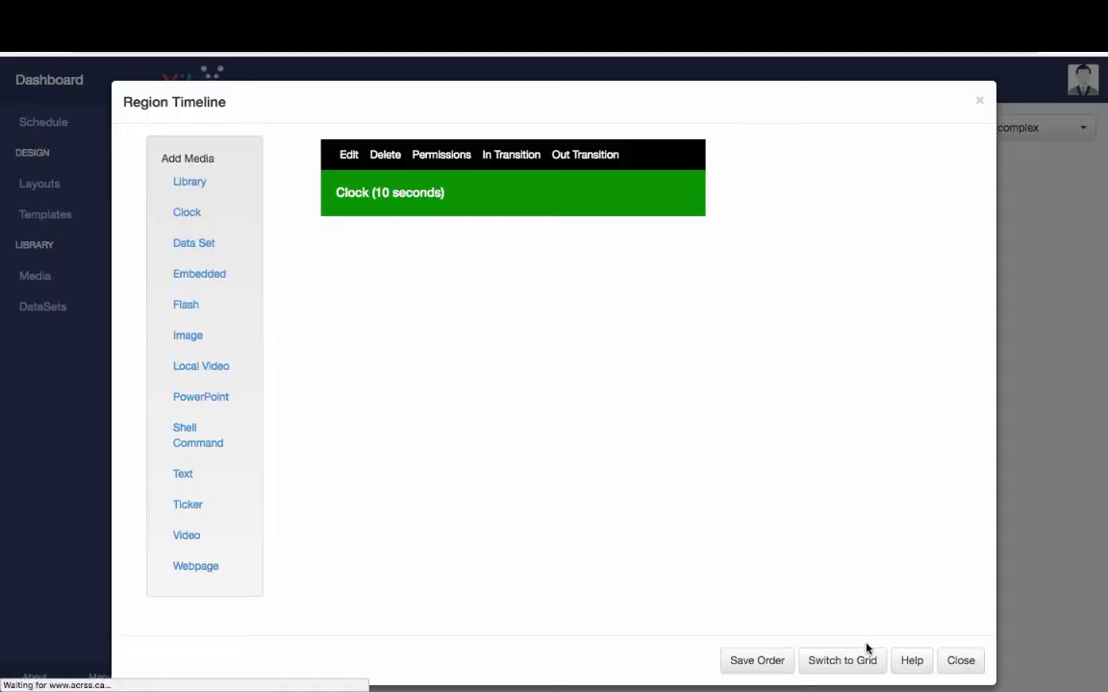
click(962, 662)
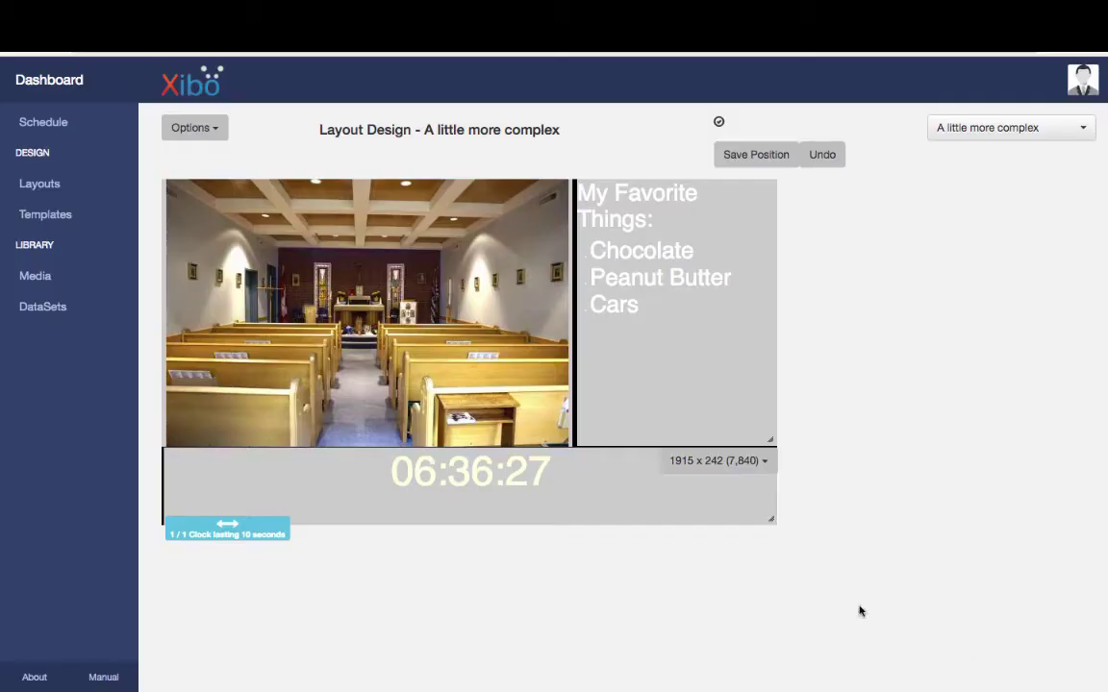
click(209, 129)
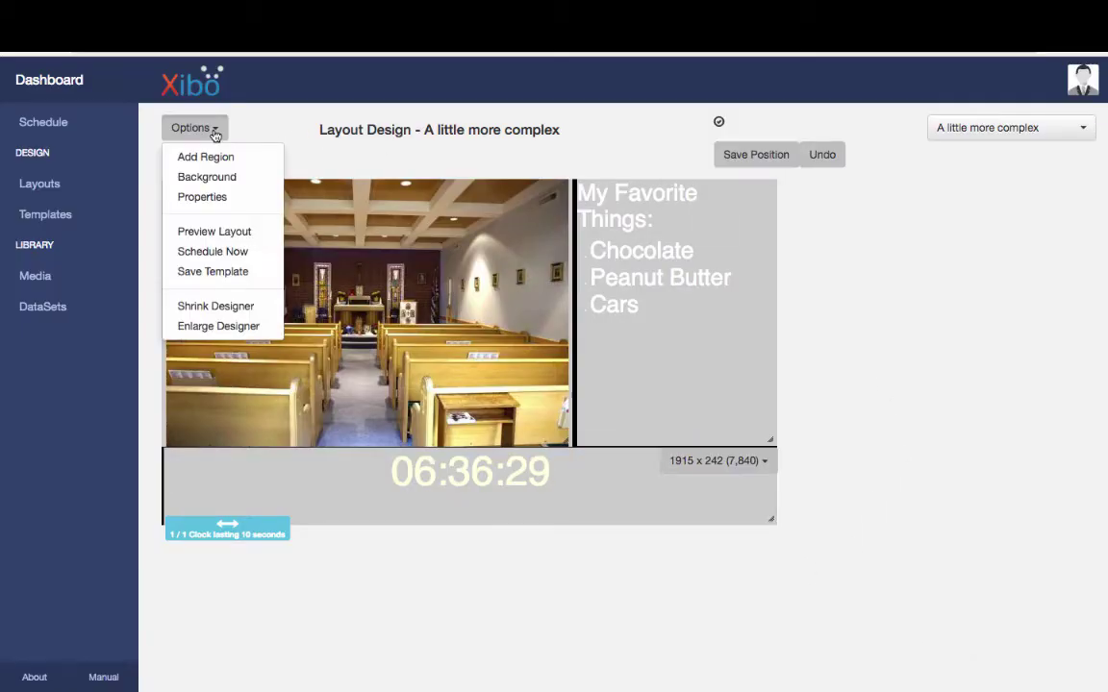
click(204, 234)
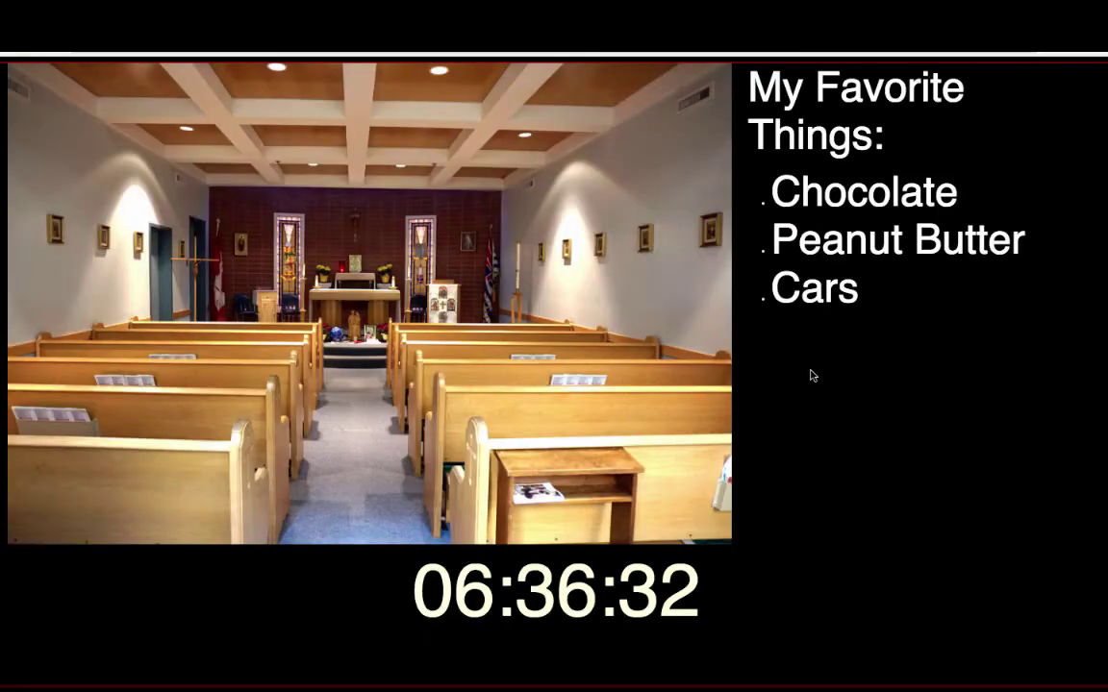
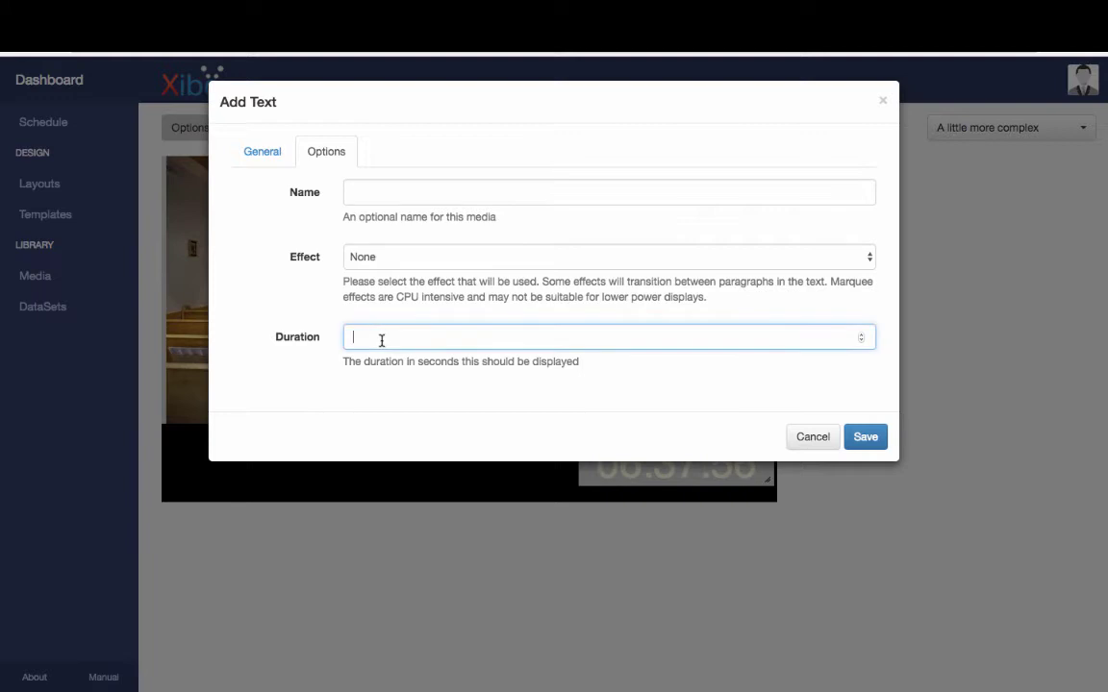
- Give the new text item a duration of 5 seconds, save it and close the region's timeline
text(5)
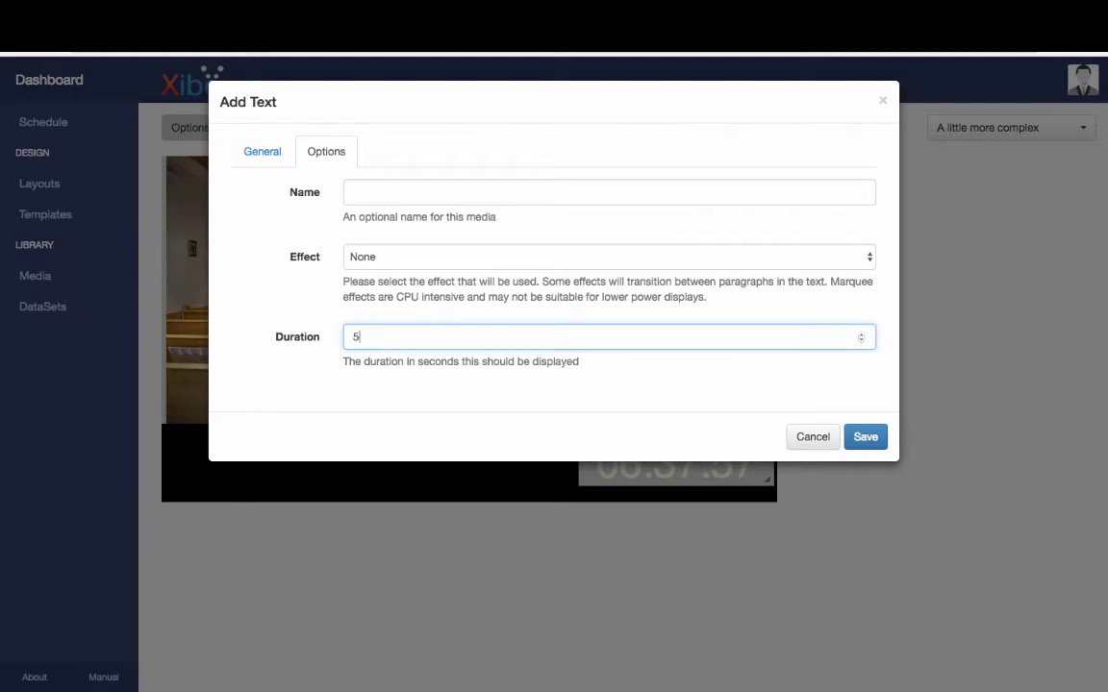
click(863, 438)
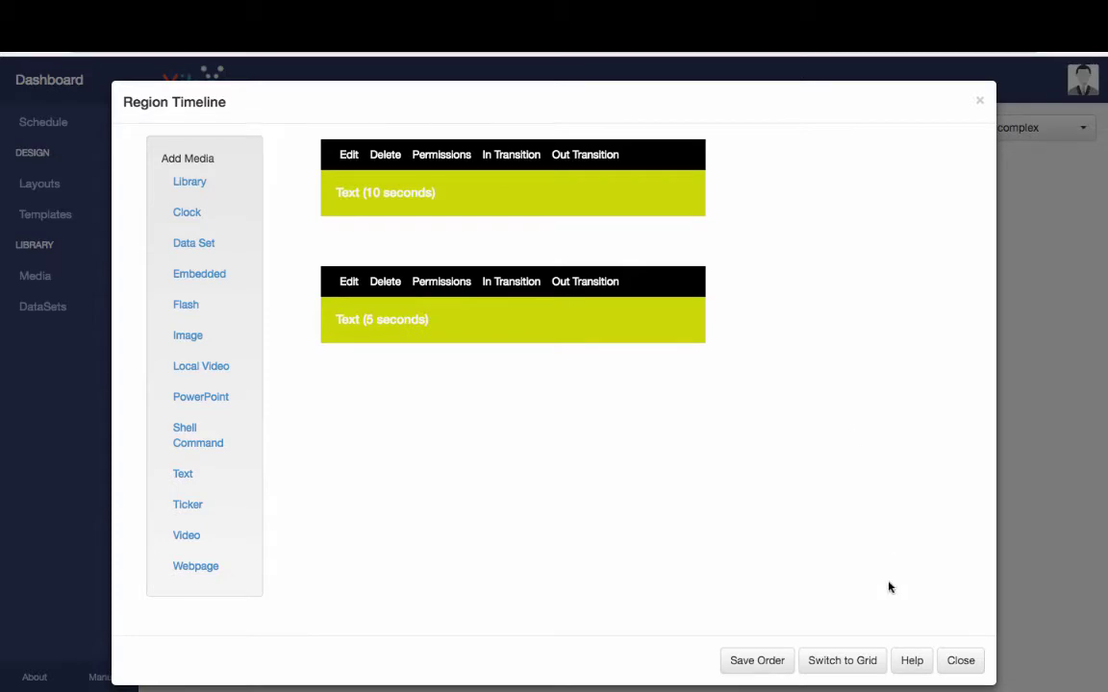
click(960, 661)
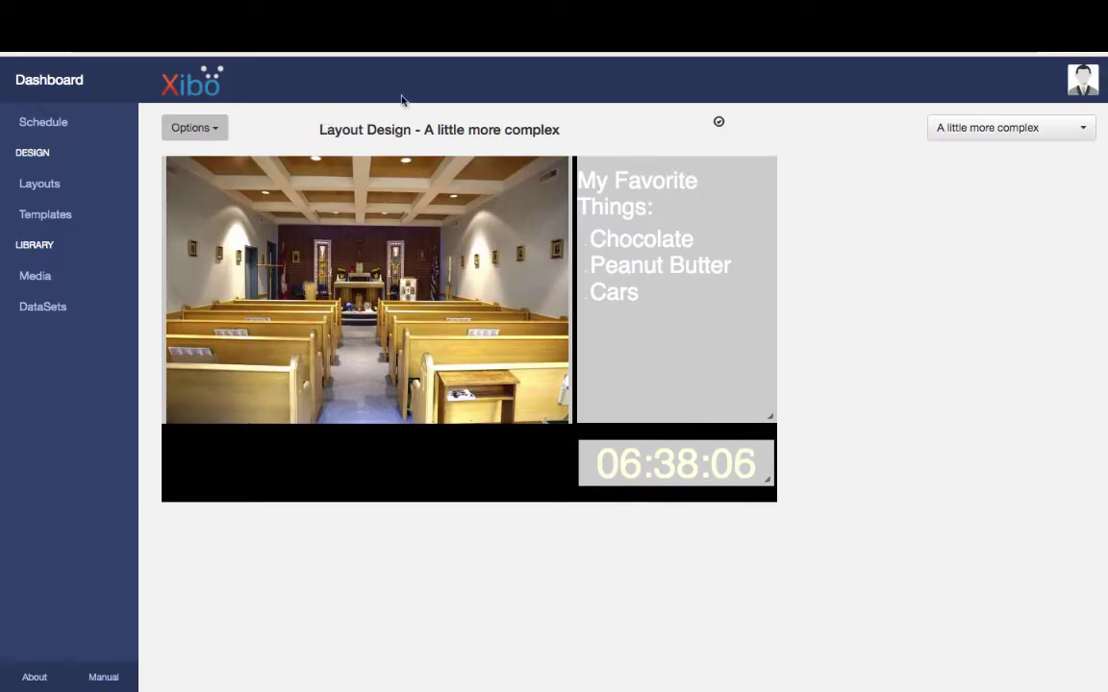
- Preview the layout to check how the two text items alternate beside the Chapel image, and return to the layout designer
click(209, 131)
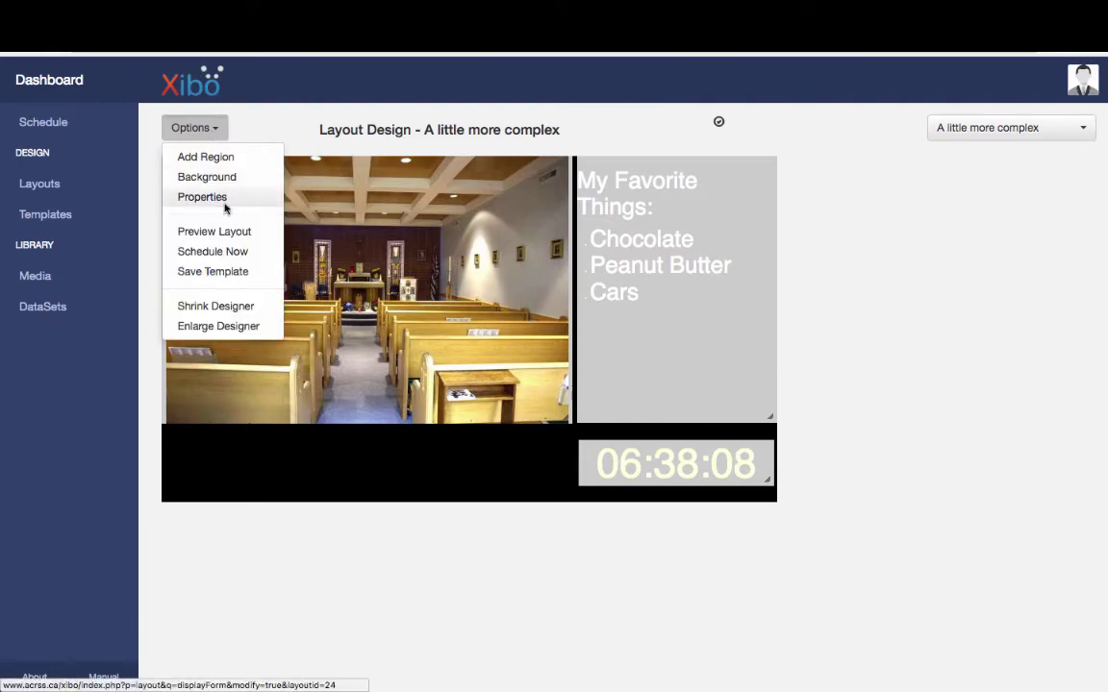
click(221, 232)
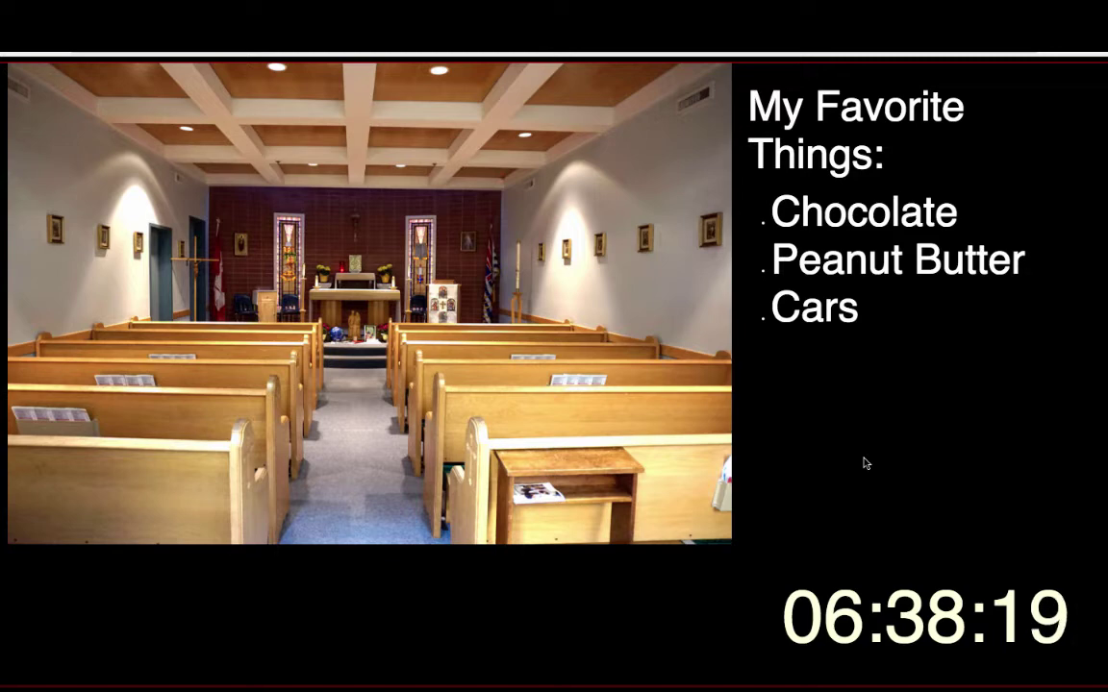
key(Right)
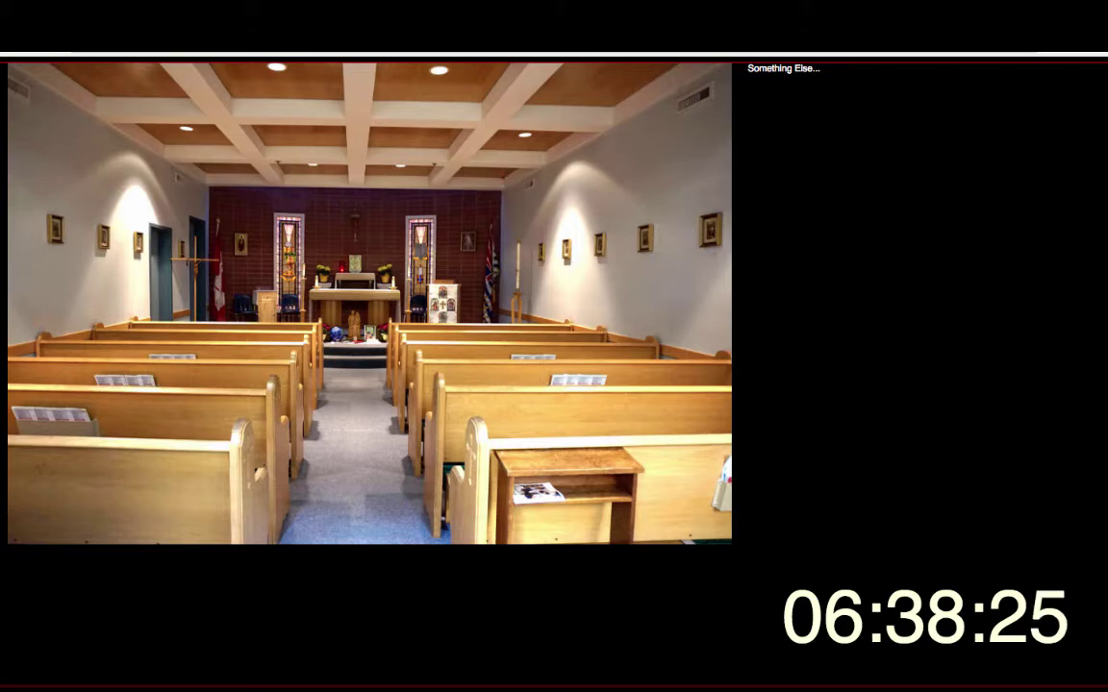
key(Right)
key(Escape)
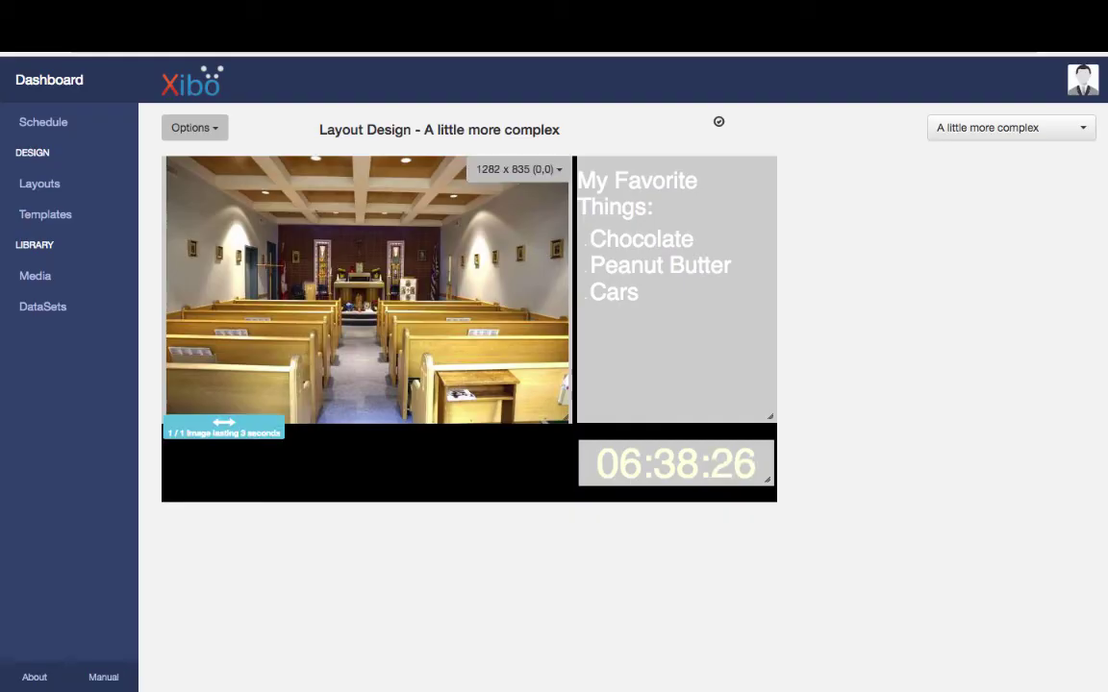
- Set the duration of the "My Favorite Things" text item to 5 seconds and save it
double_click(654, 286)
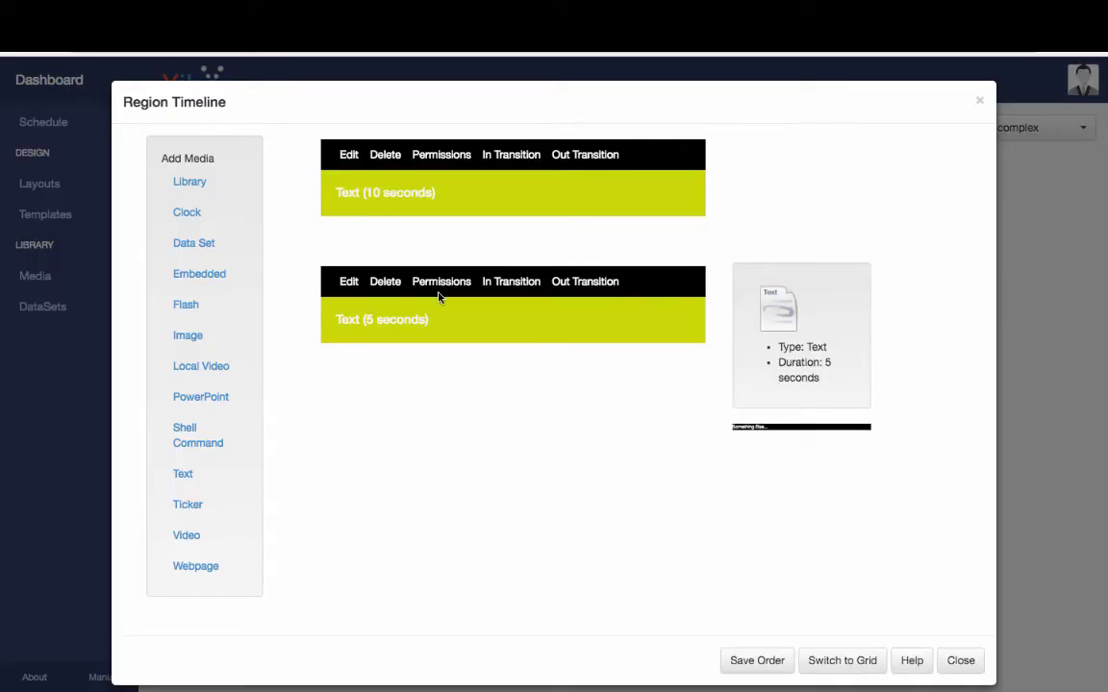
mouse_move(349, 203)
mouse_move(349, 279)
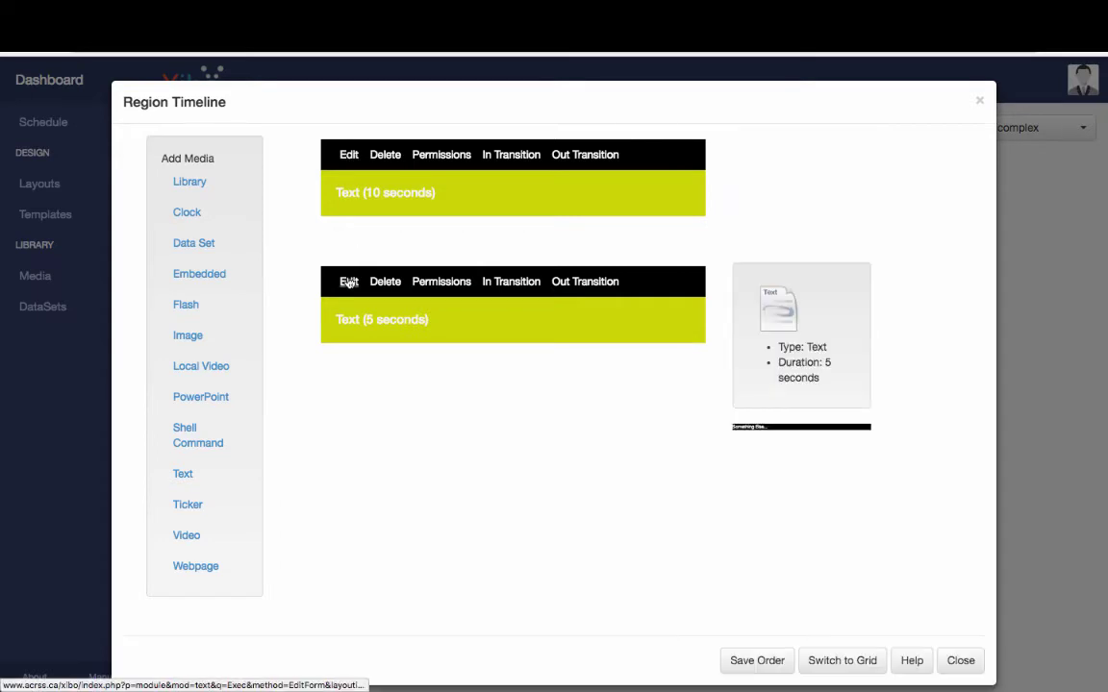
click(348, 154)
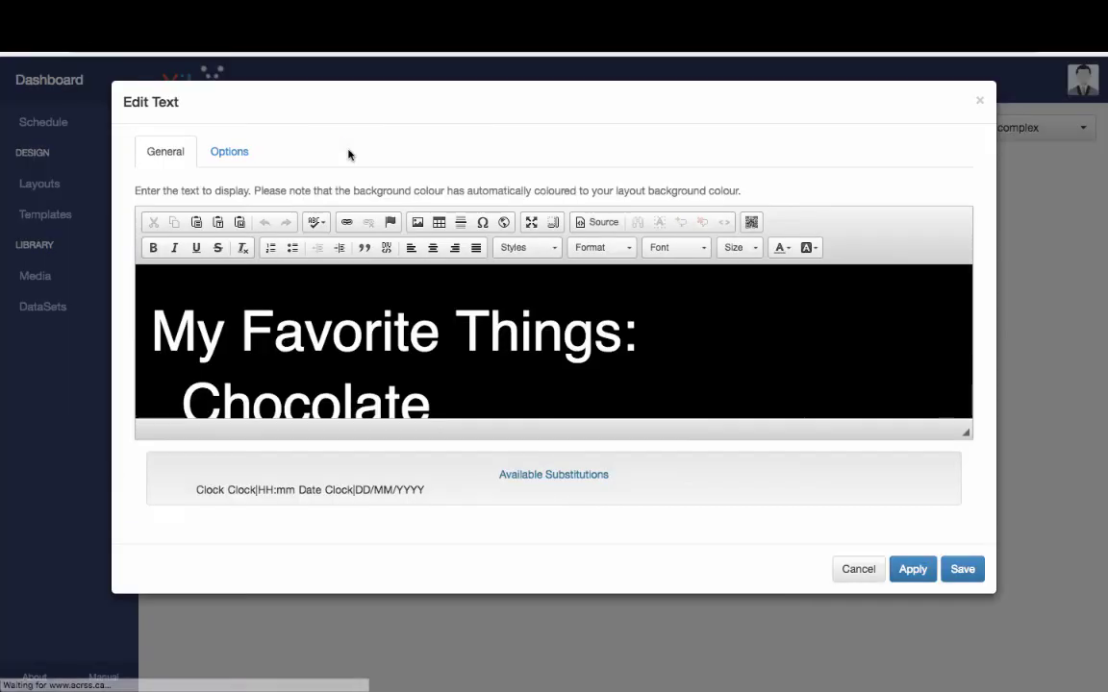
click(229, 151)
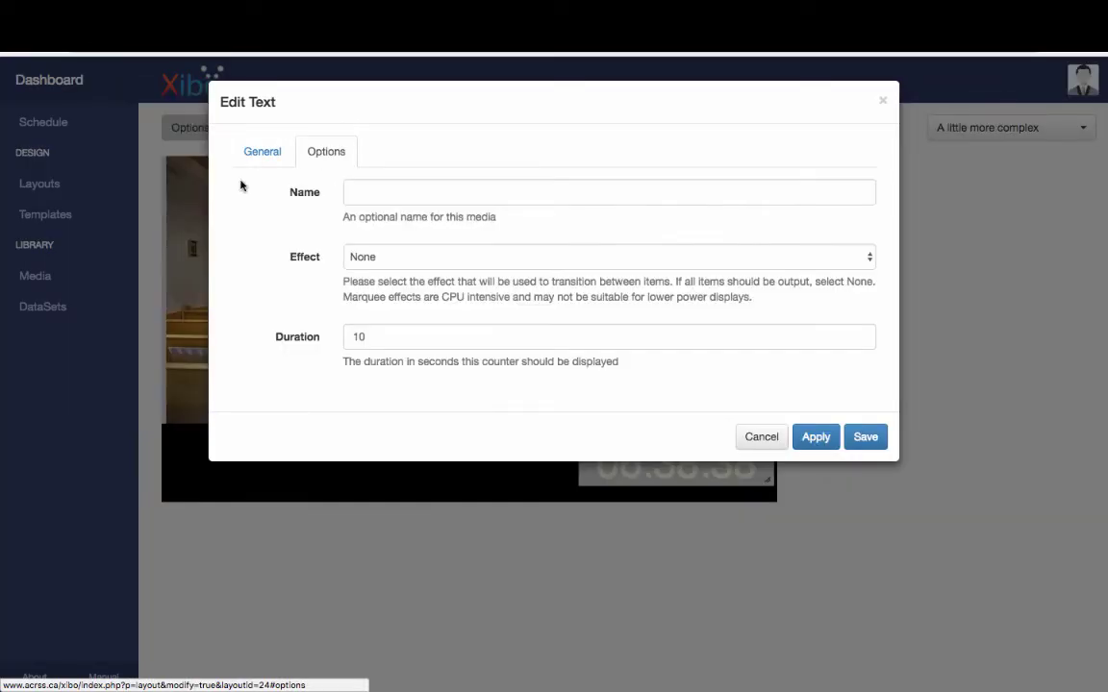
click(381, 336)
key(BackSpace)
key(BackSpace)
text(5)
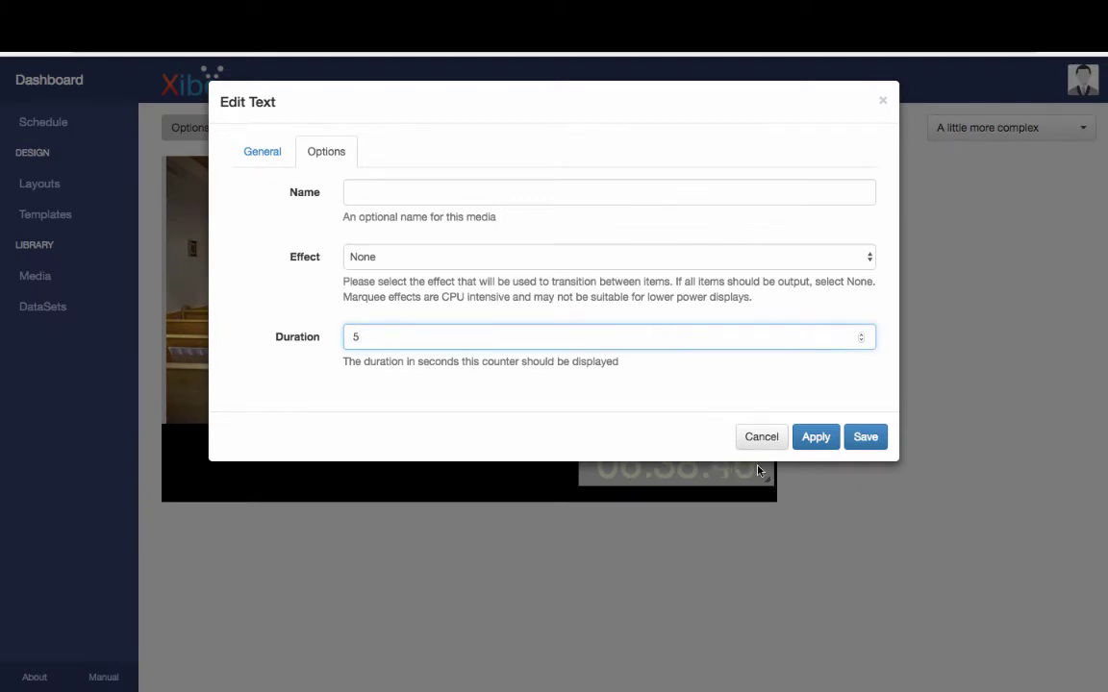
click(866, 438)
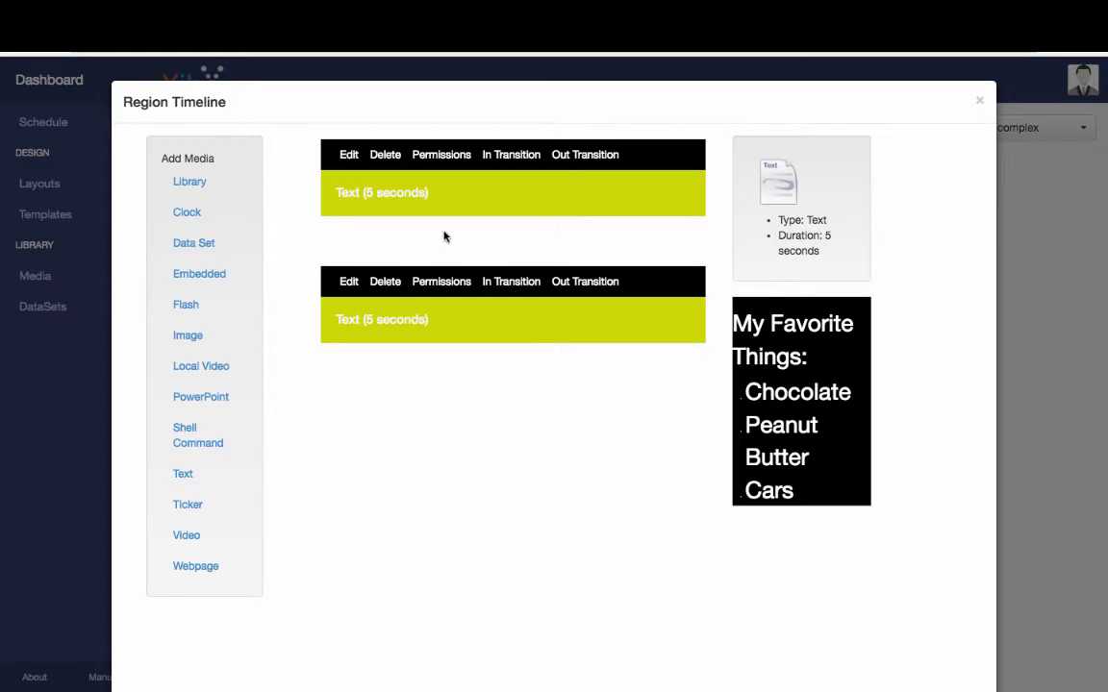
- Set the font size of the "Something Else..." text to 88 and save the text item
click(352, 283)
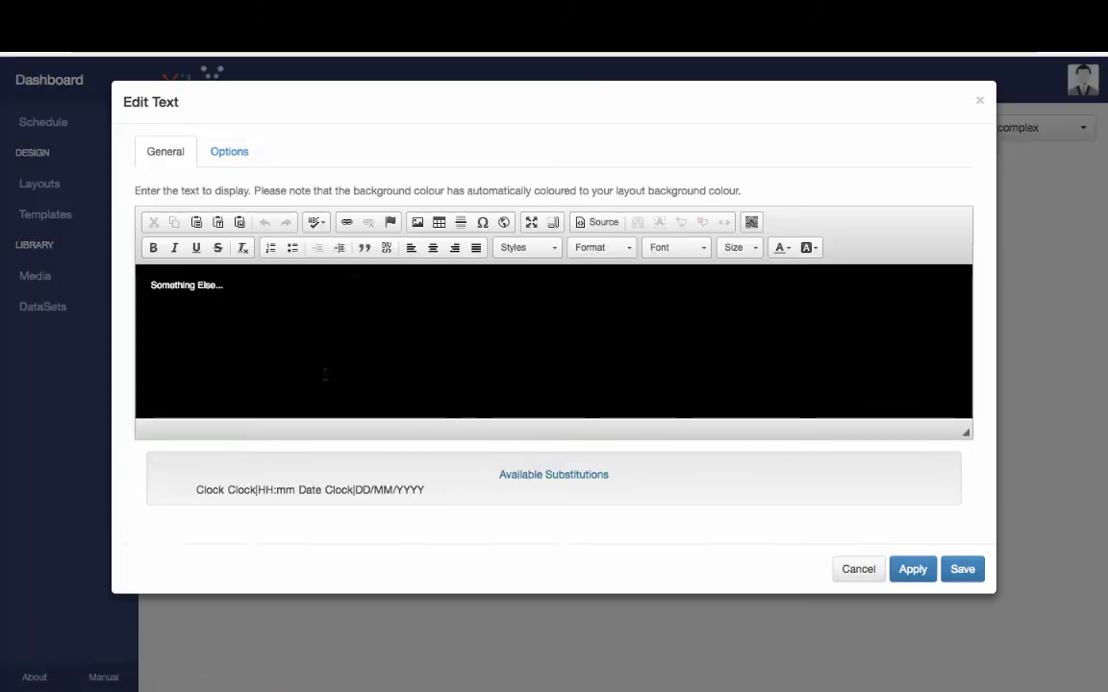
click(252, 287)
drag(252, 287, 124, 273)
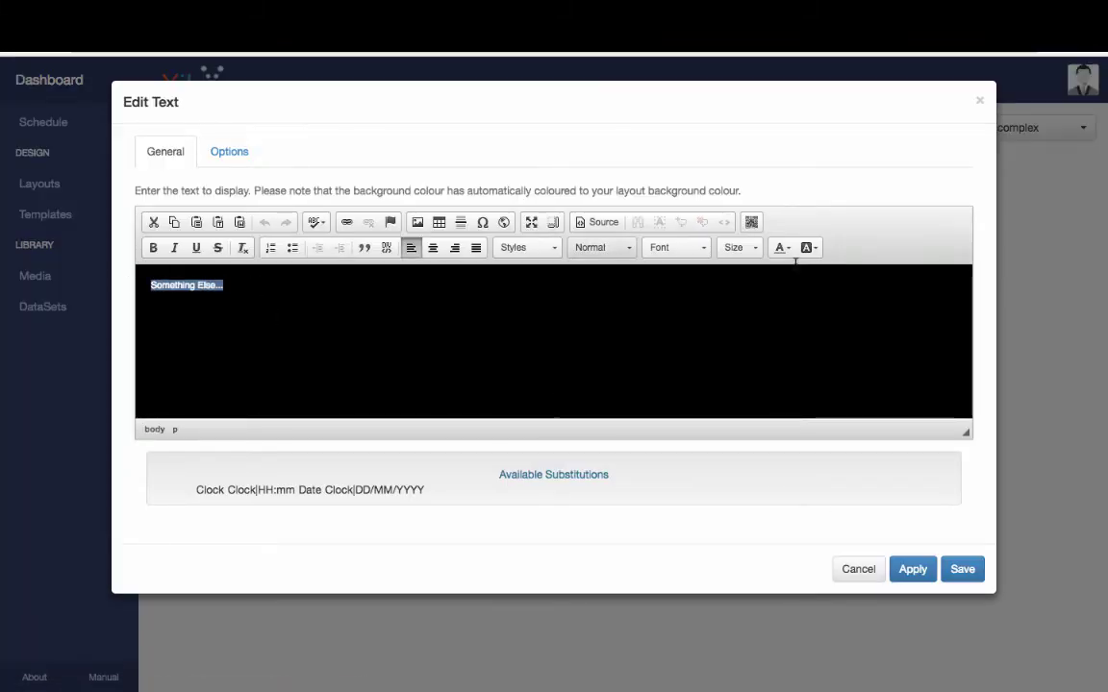
click(737, 247)
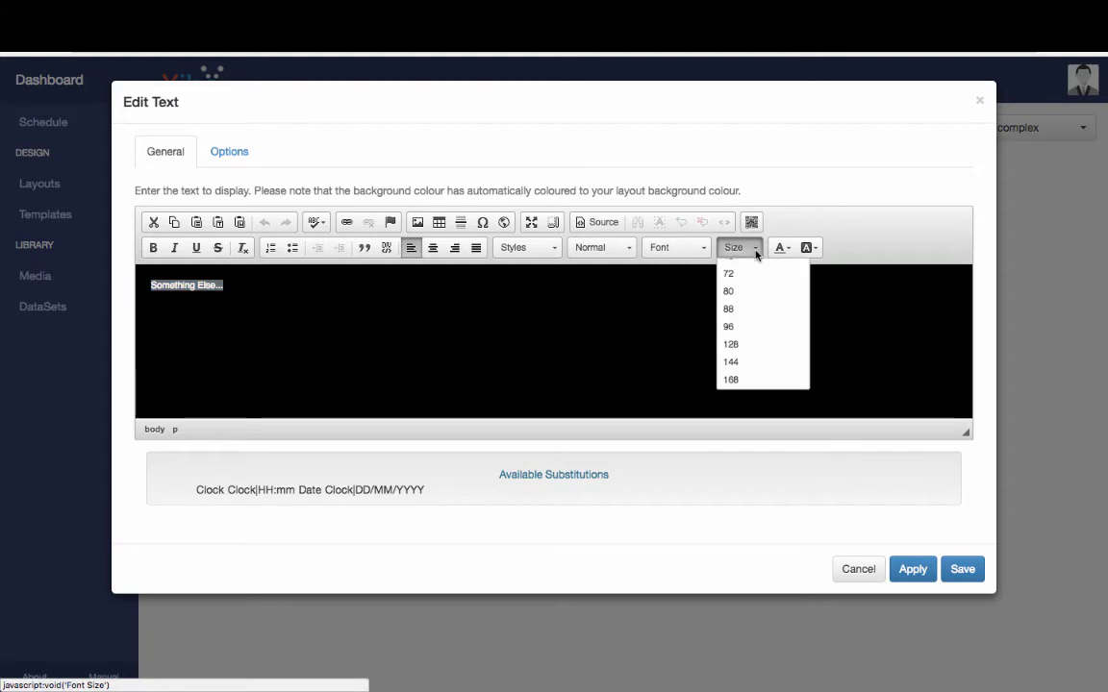
click(734, 309)
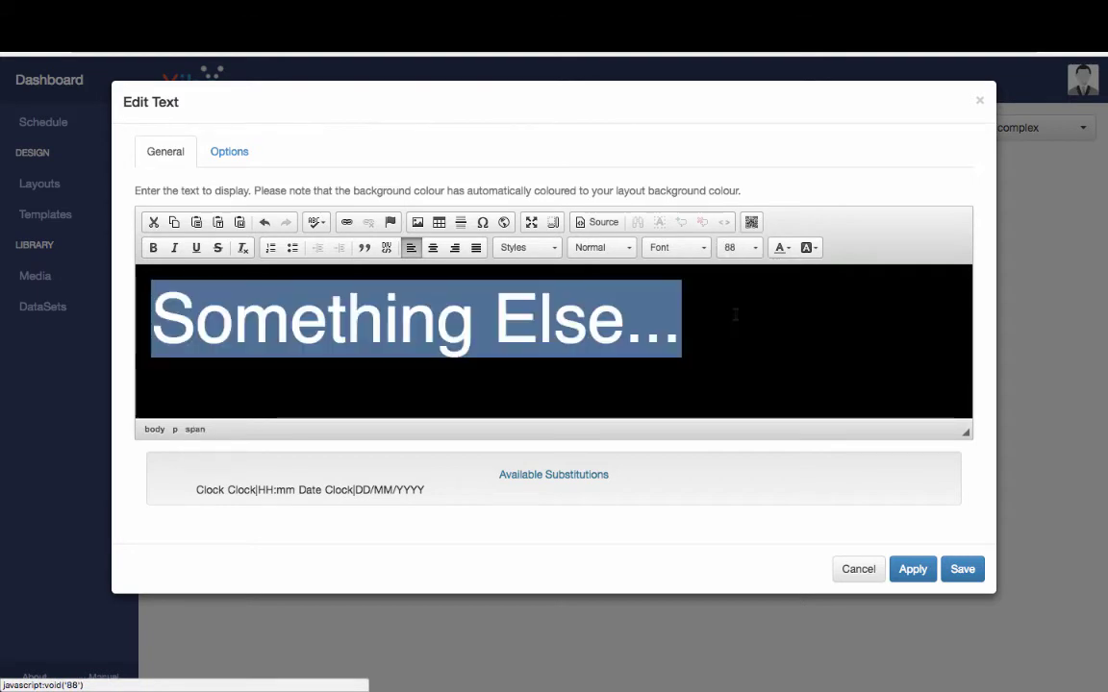
click(960, 571)
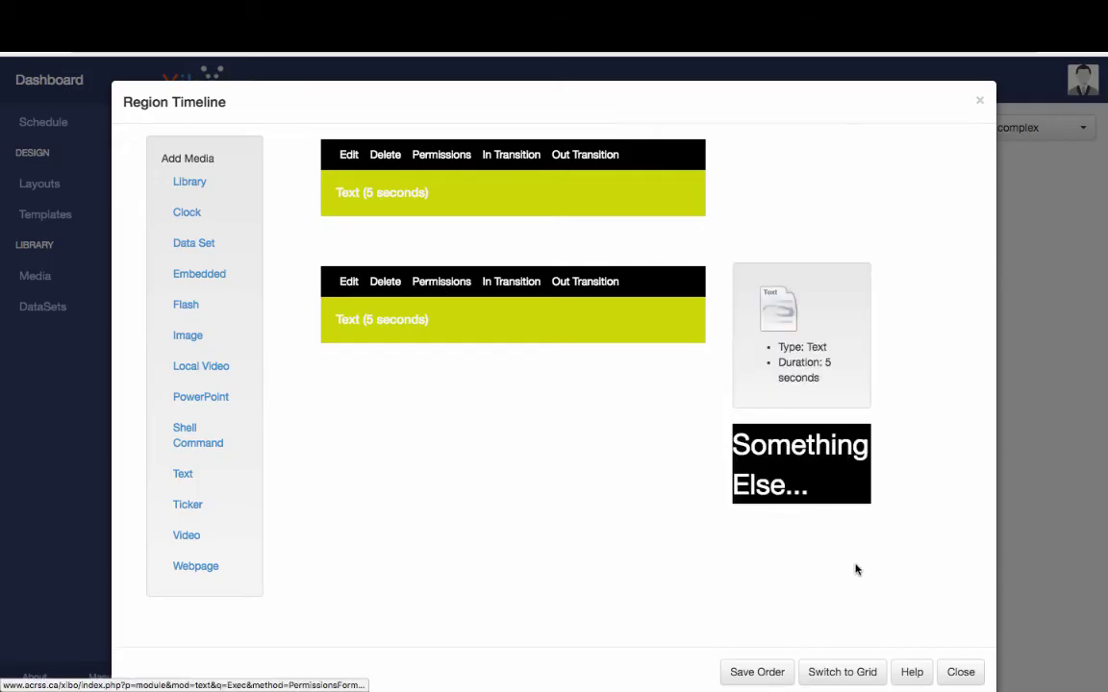
- Close the text region's timeline and preview the layout to check the enlarged second text item
click(960, 671)
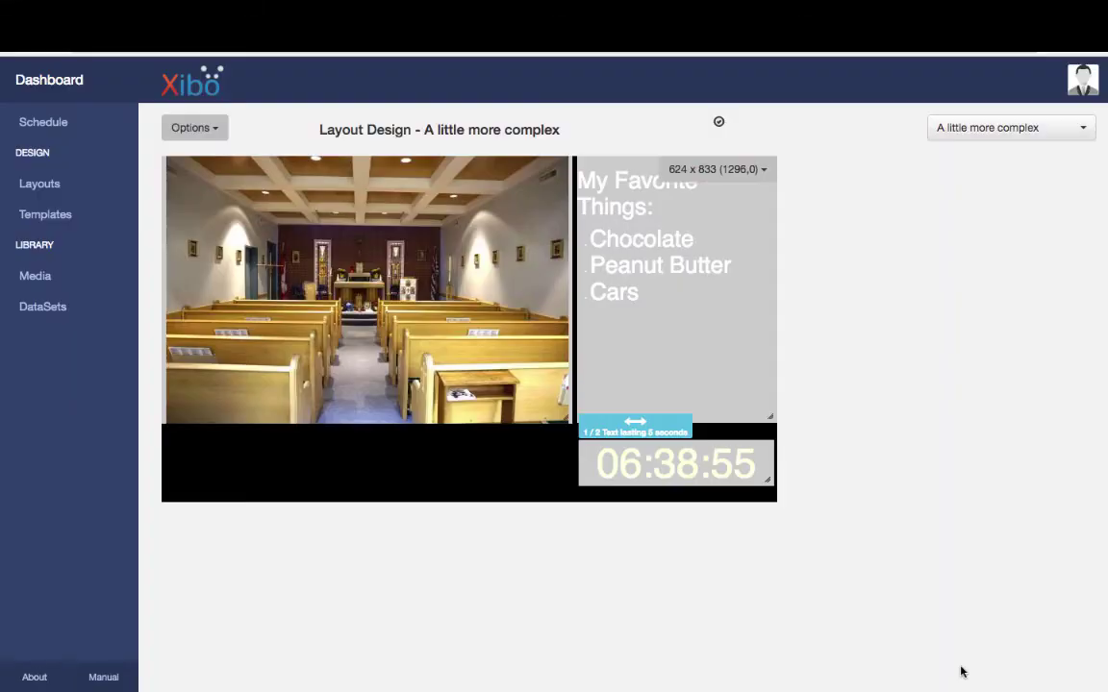
click(218, 129)
click(217, 234)
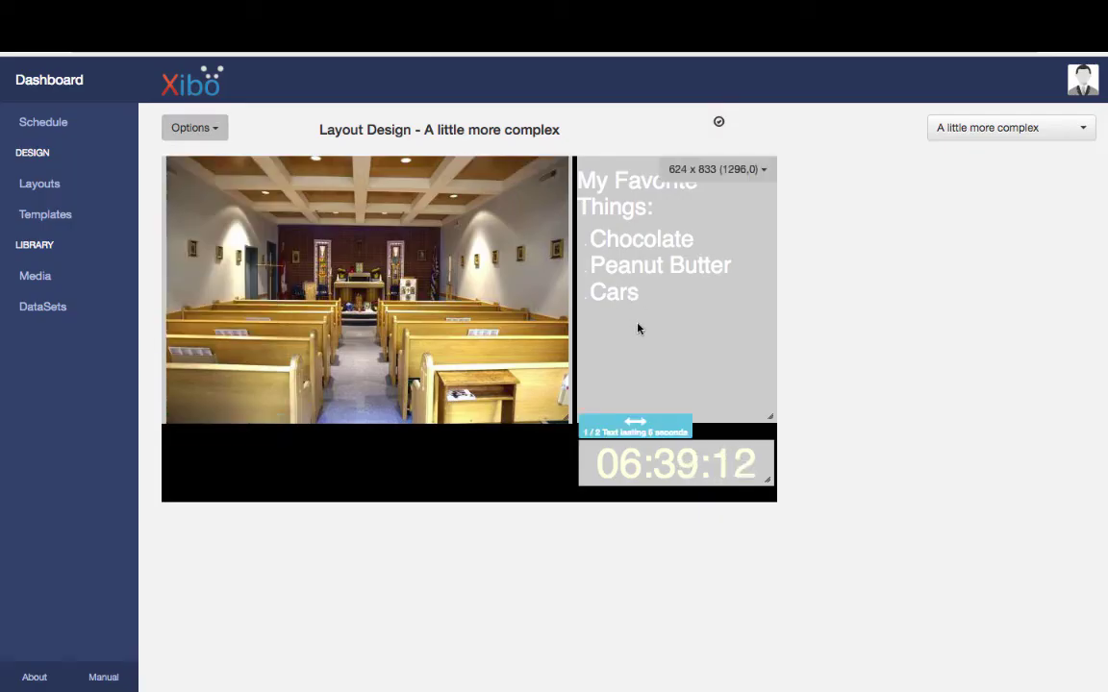
- Review the digital clock's settings and its region timeline, and close them without making changes
double_click(724, 481)
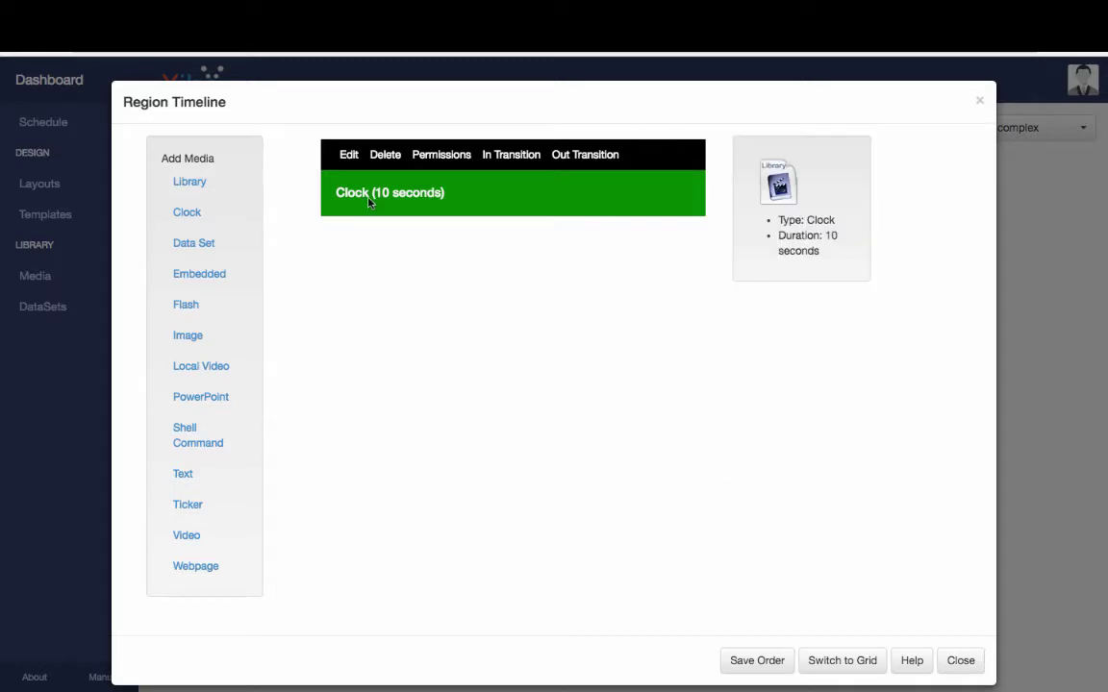
click(348, 155)
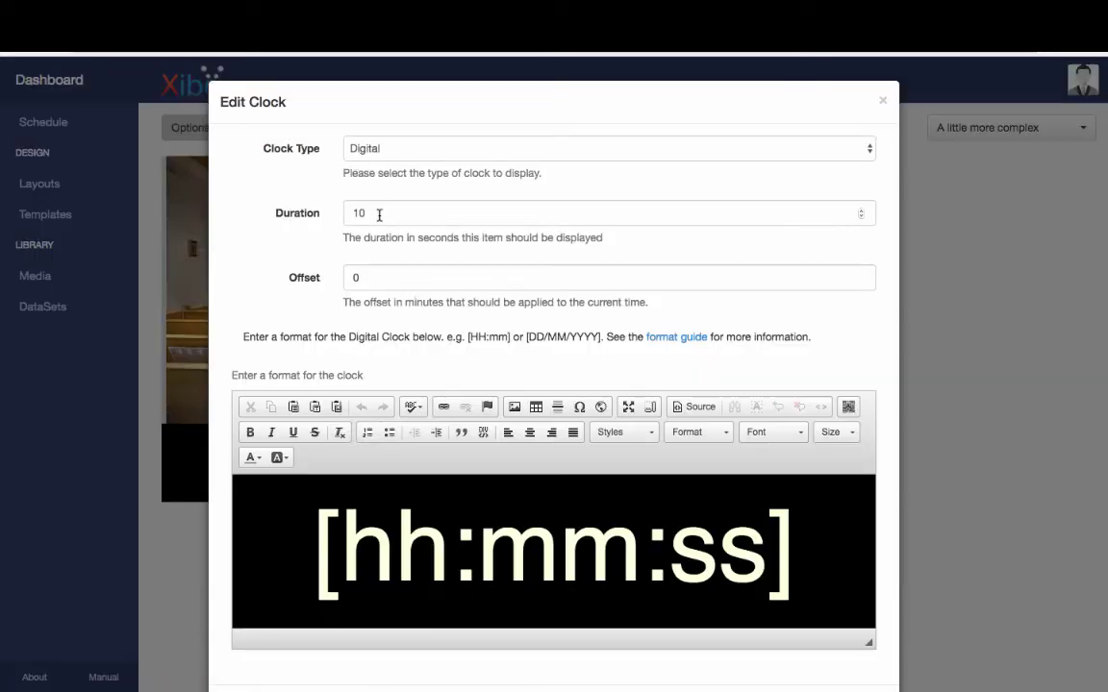
click(882, 101)
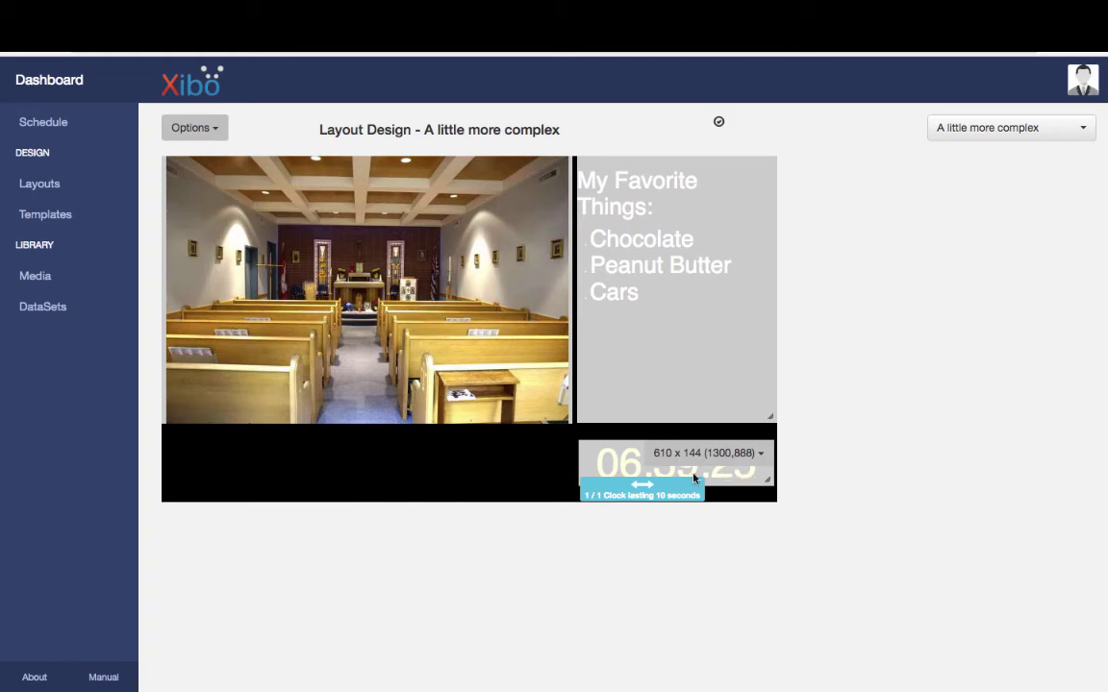
double_click(621, 464)
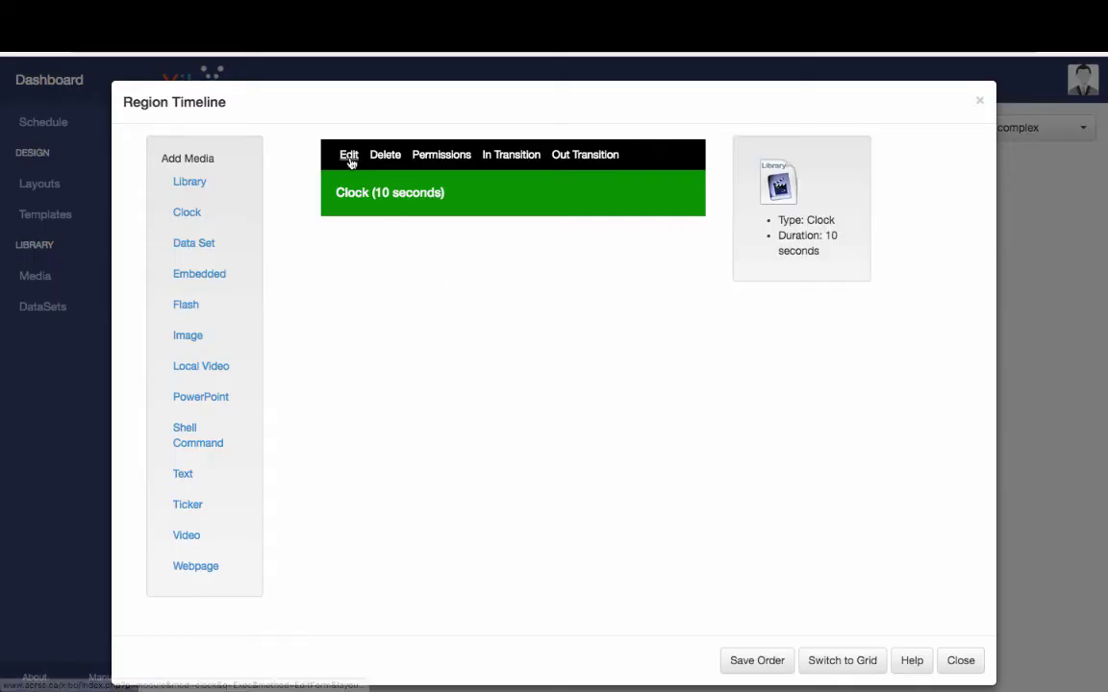
click(966, 663)
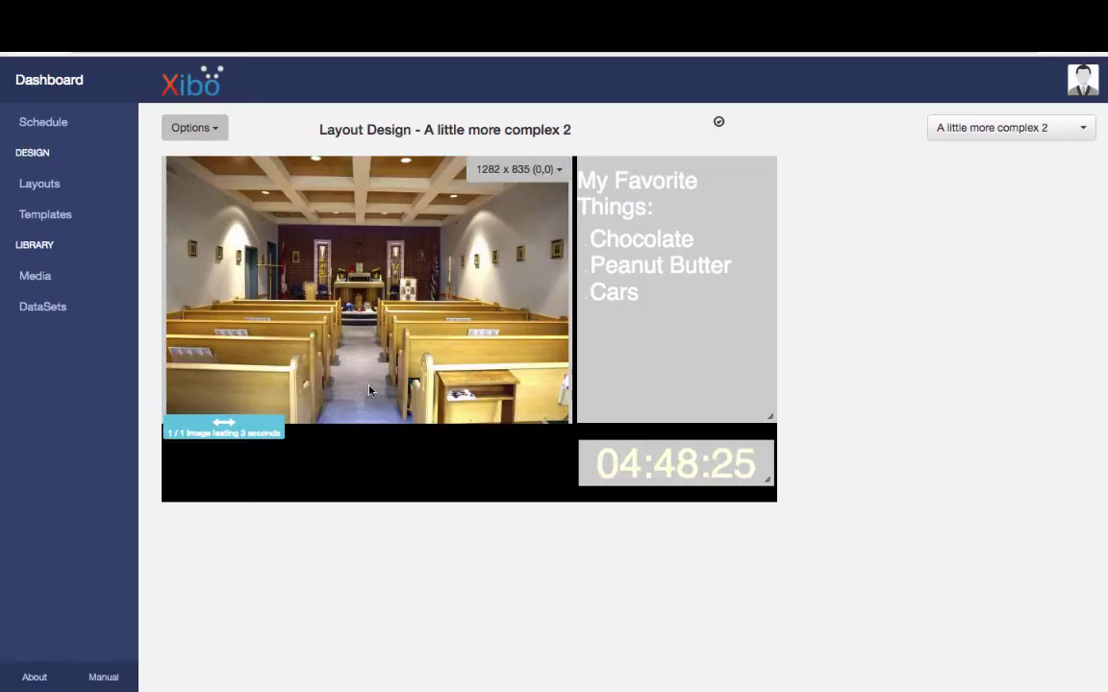
- Review the timelines of the text region and the Chapel image region in "A little more complex 2"
double_click(662, 303)
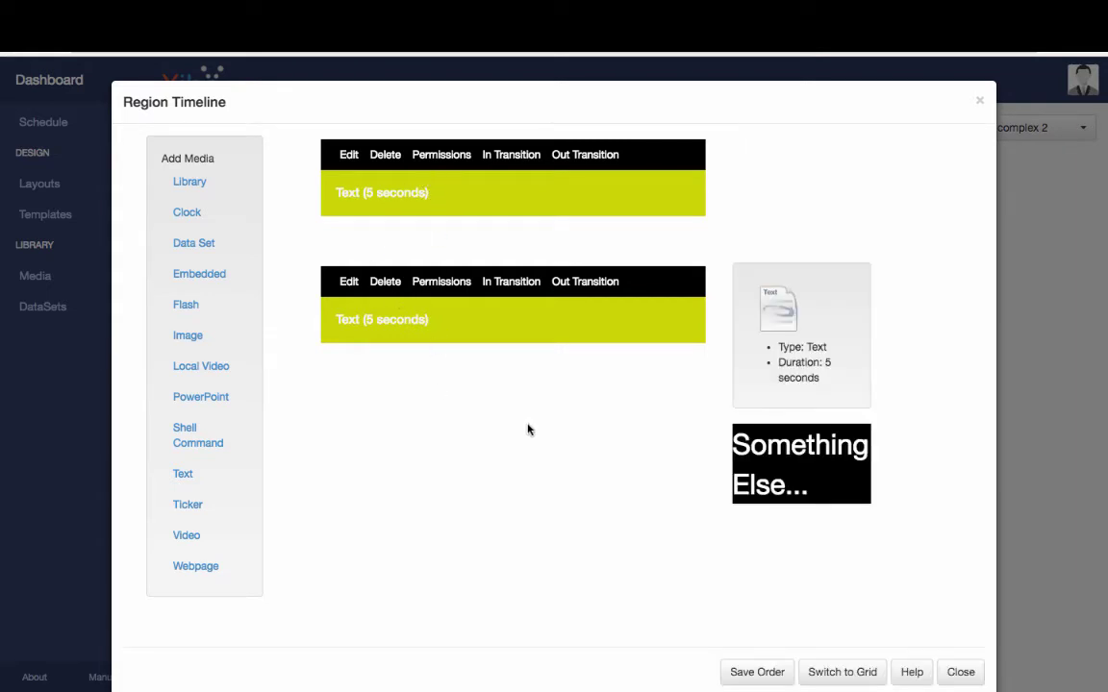
click(960, 673)
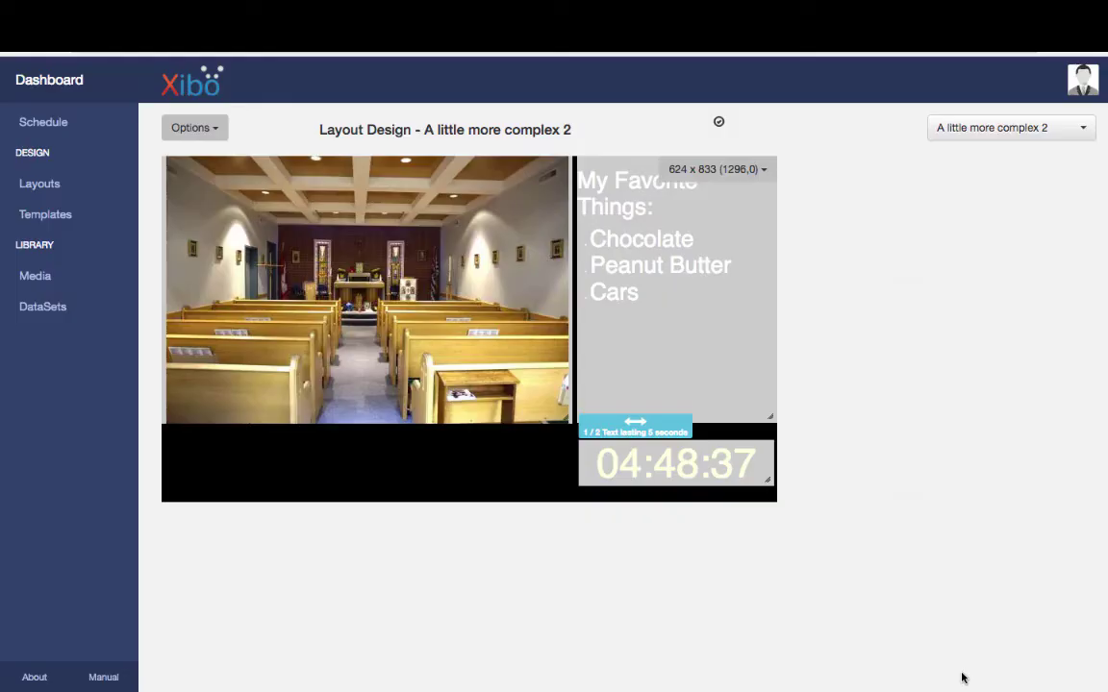
double_click(402, 365)
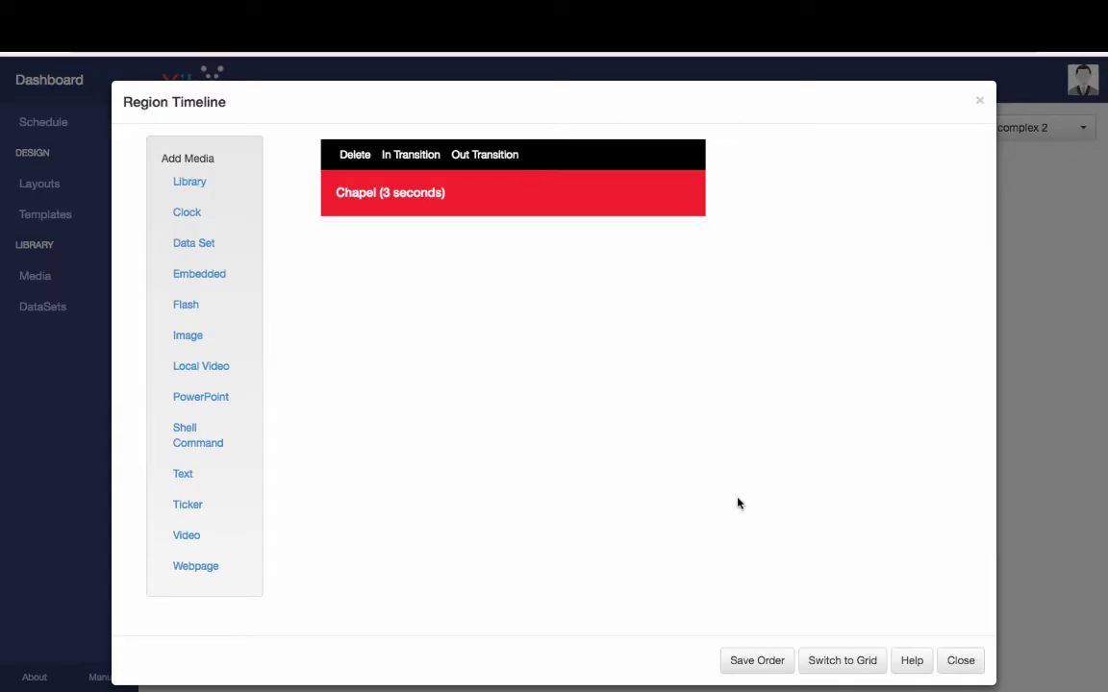
click(962, 661)
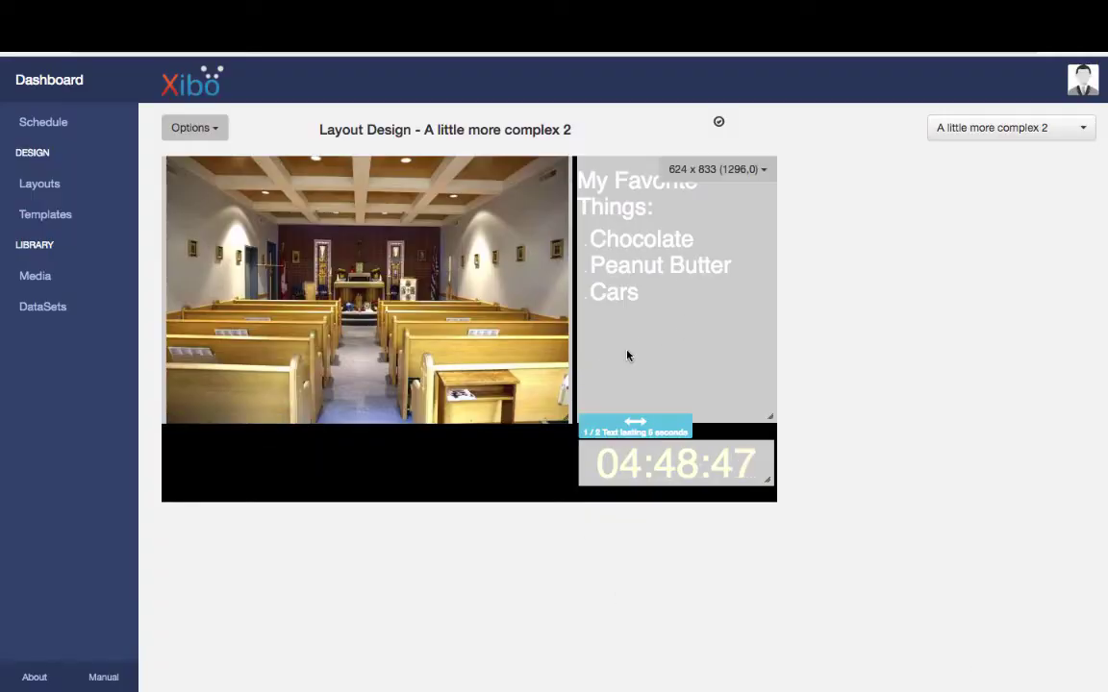
click(214, 128)
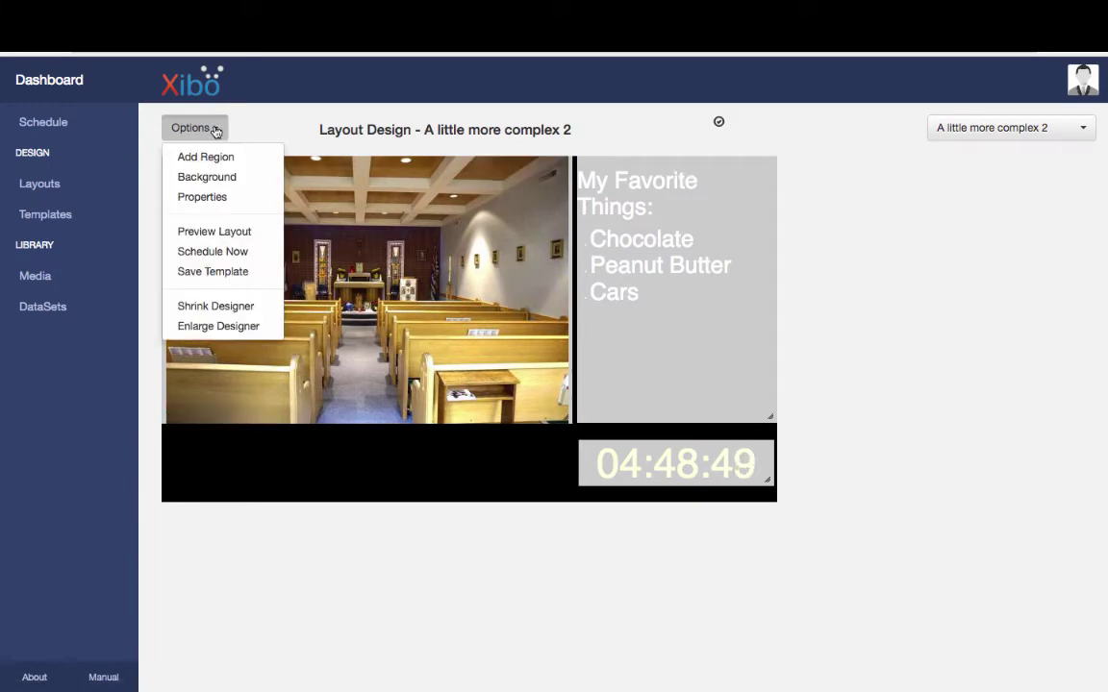
click(213, 252)
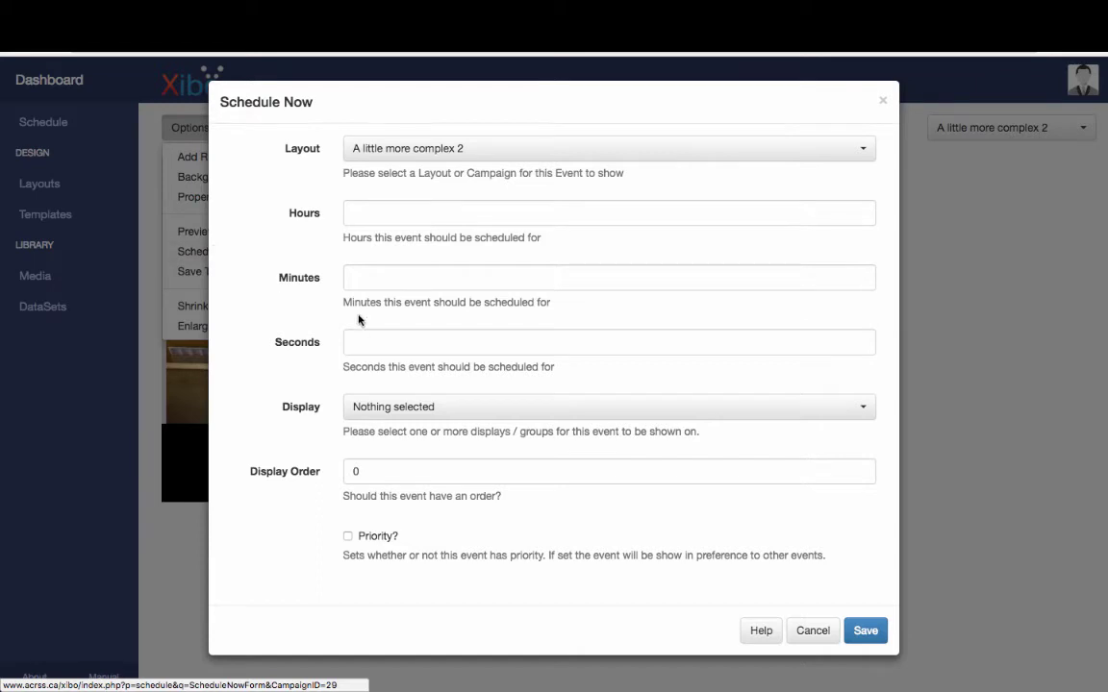
click(403, 212)
text(2)
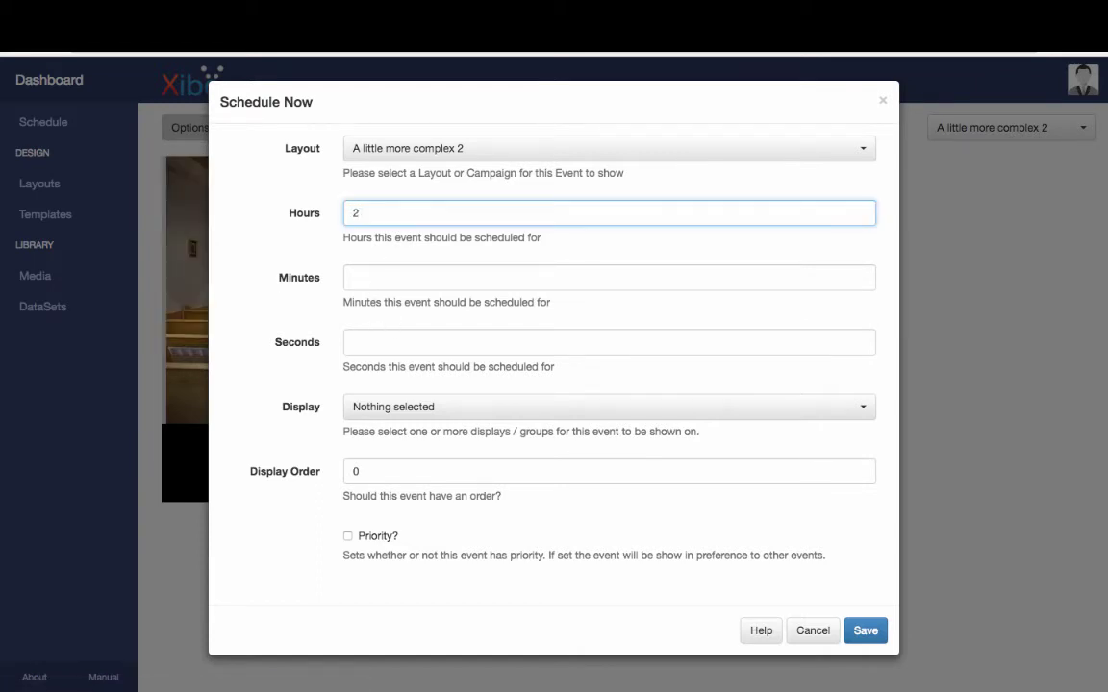
click(810, 634)
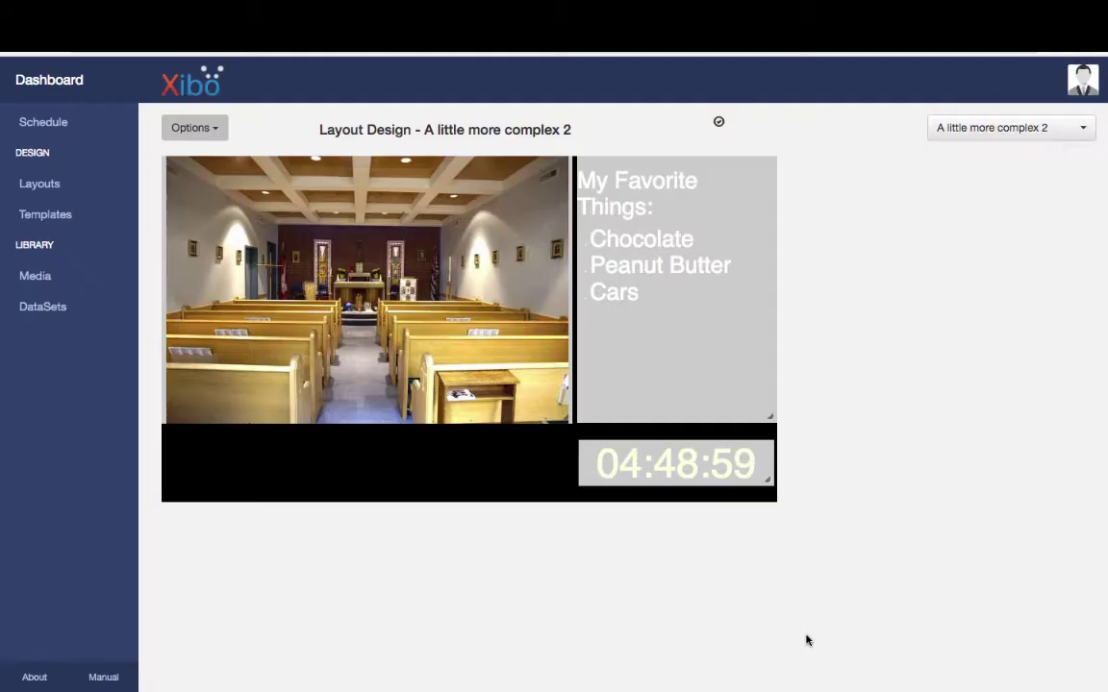
- Compare the item durations in the text region's timeline with those in the Chapel image region's timeline
double_click(656, 306)
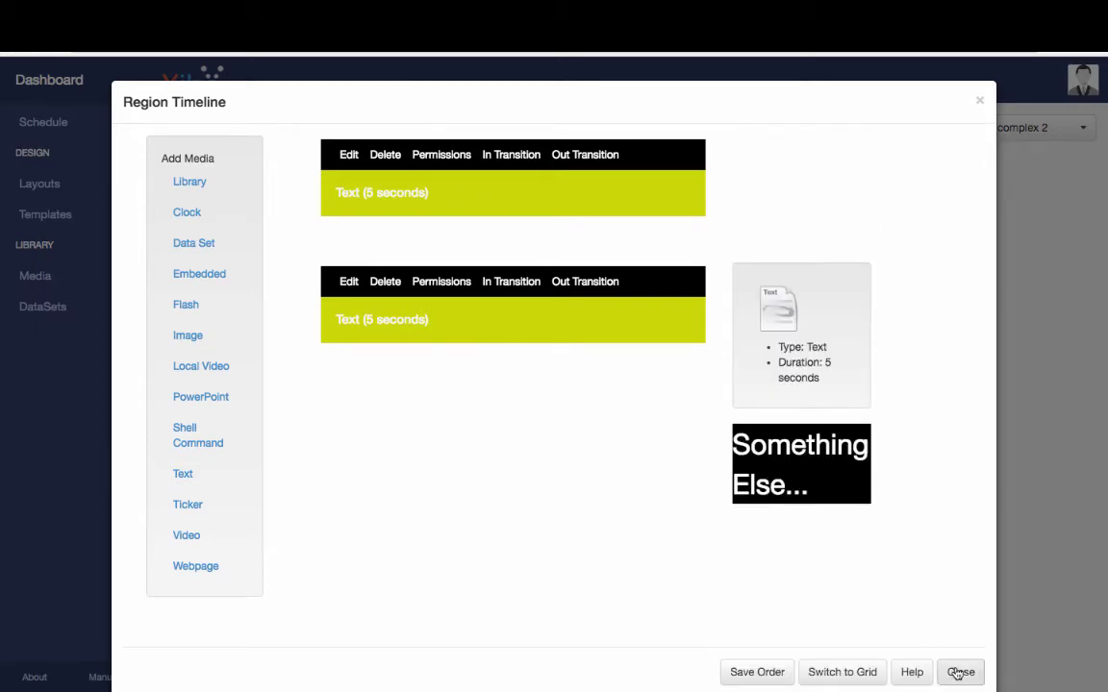
click(960, 672)
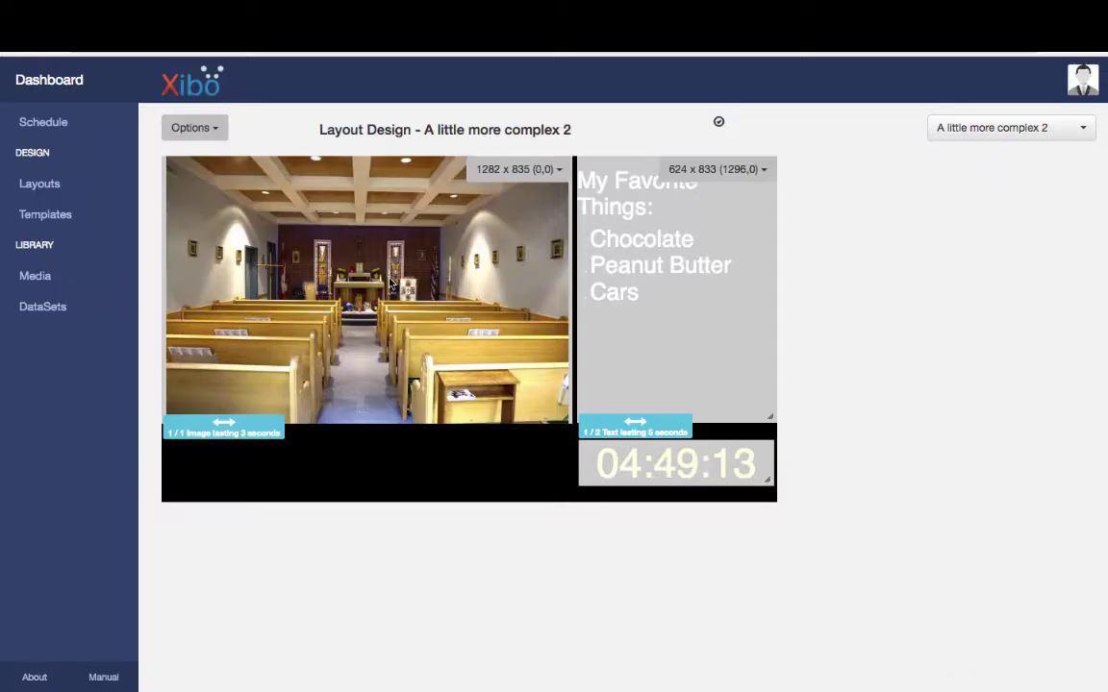
double_click(390, 282)
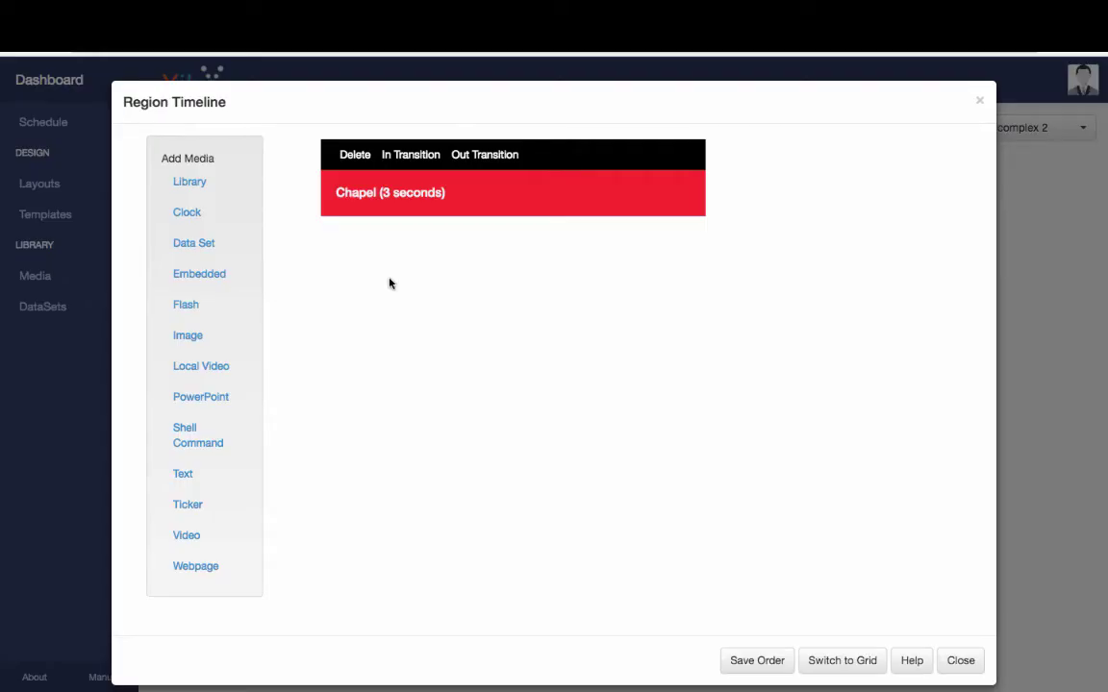
click(962, 661)
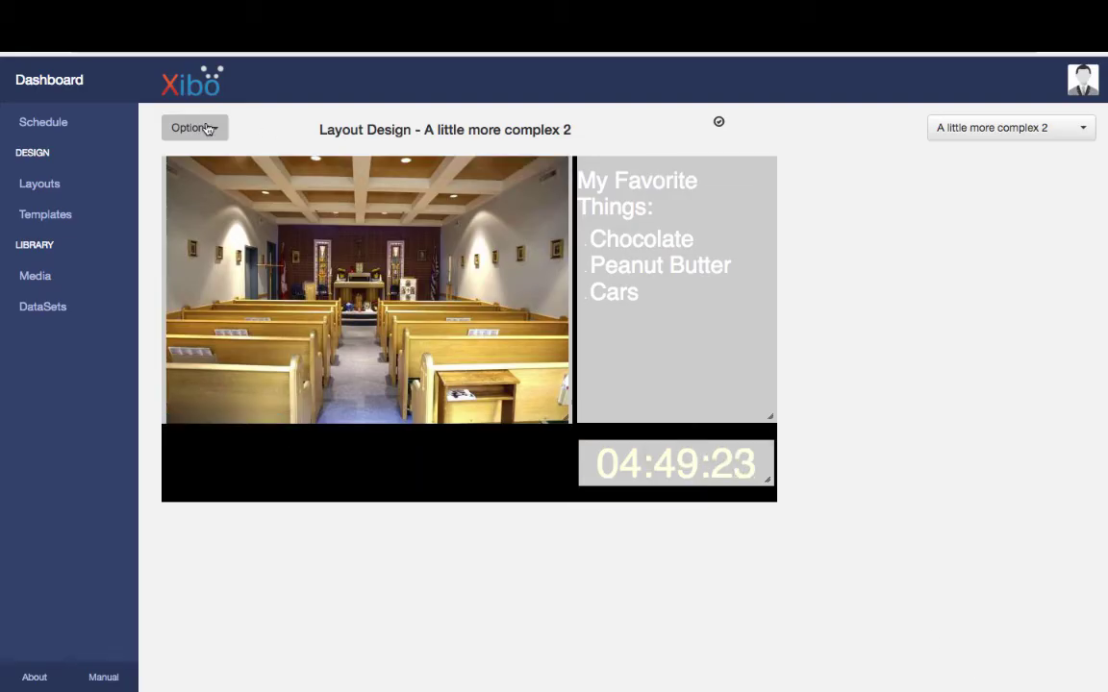
- Preview the layout "A little more complex 2" to check how its regions play together, and close the preview
click(208, 129)
click(221, 234)
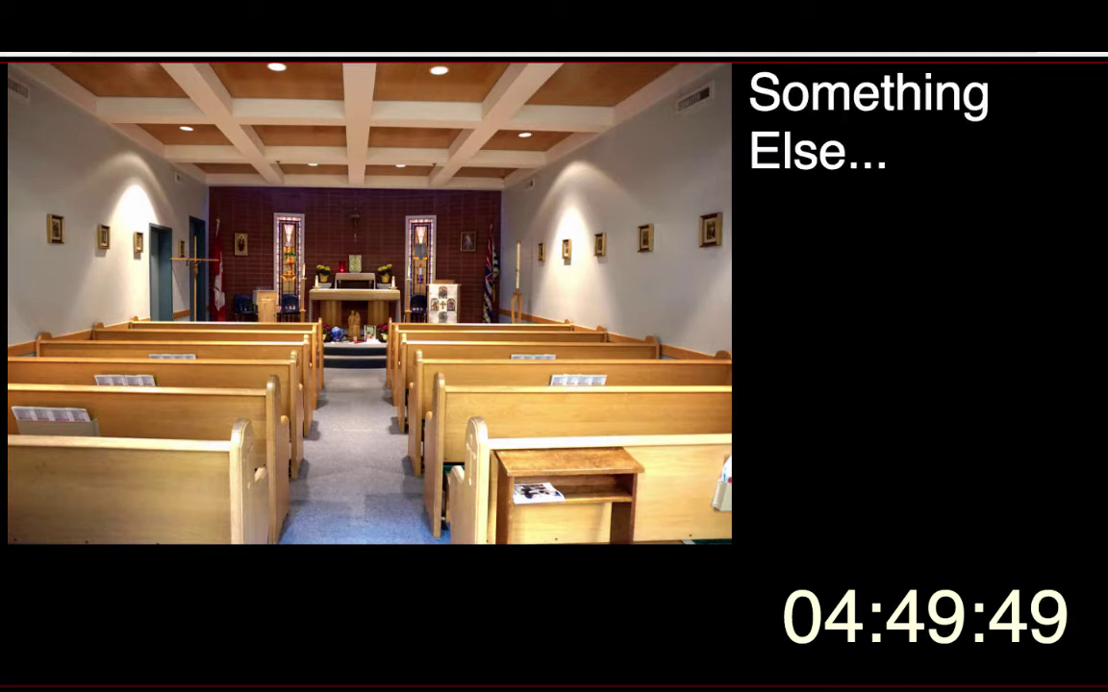
key(ctrl+w)
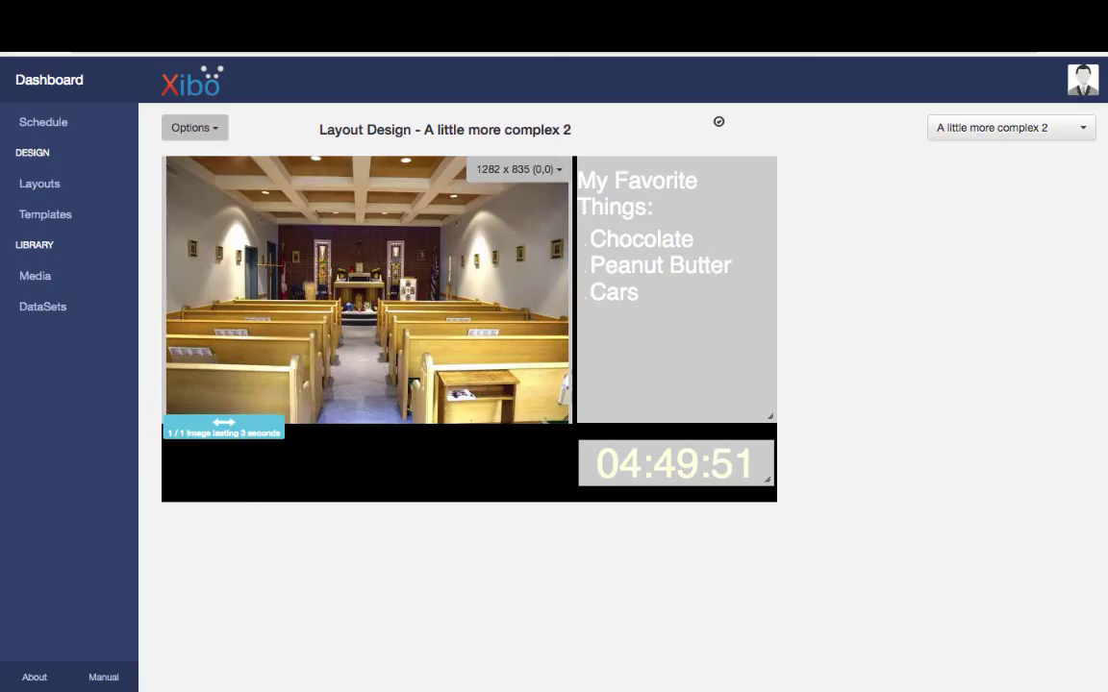
- Open the form for adding new images to the Chapel image region's timeline
double_click(392, 340)
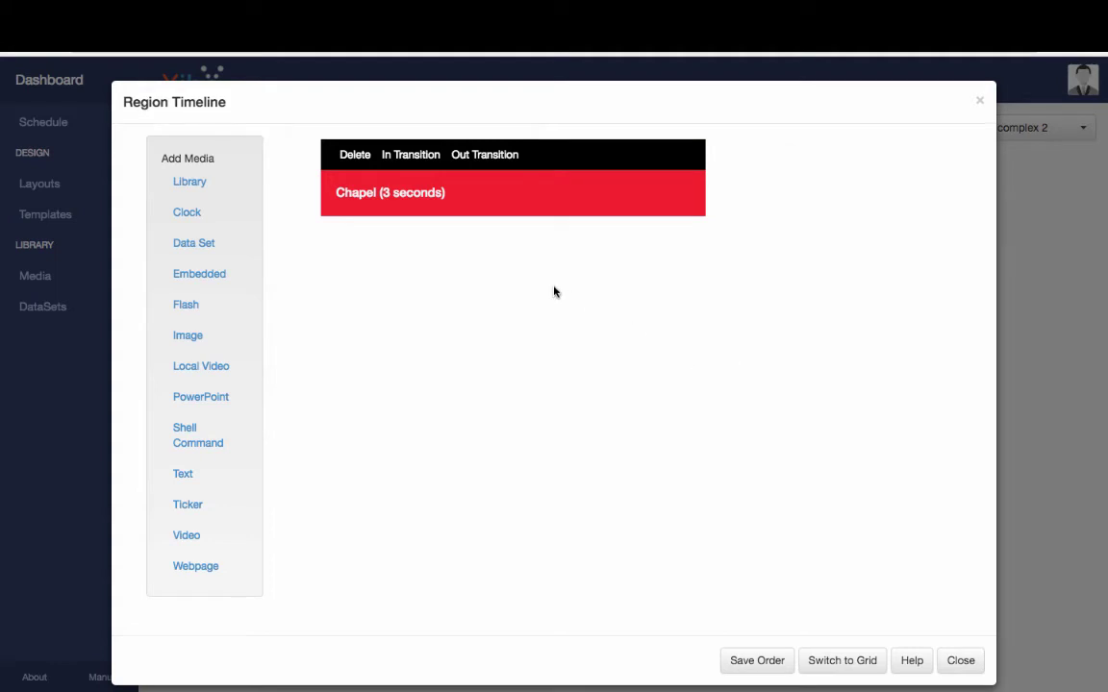
click(187, 341)
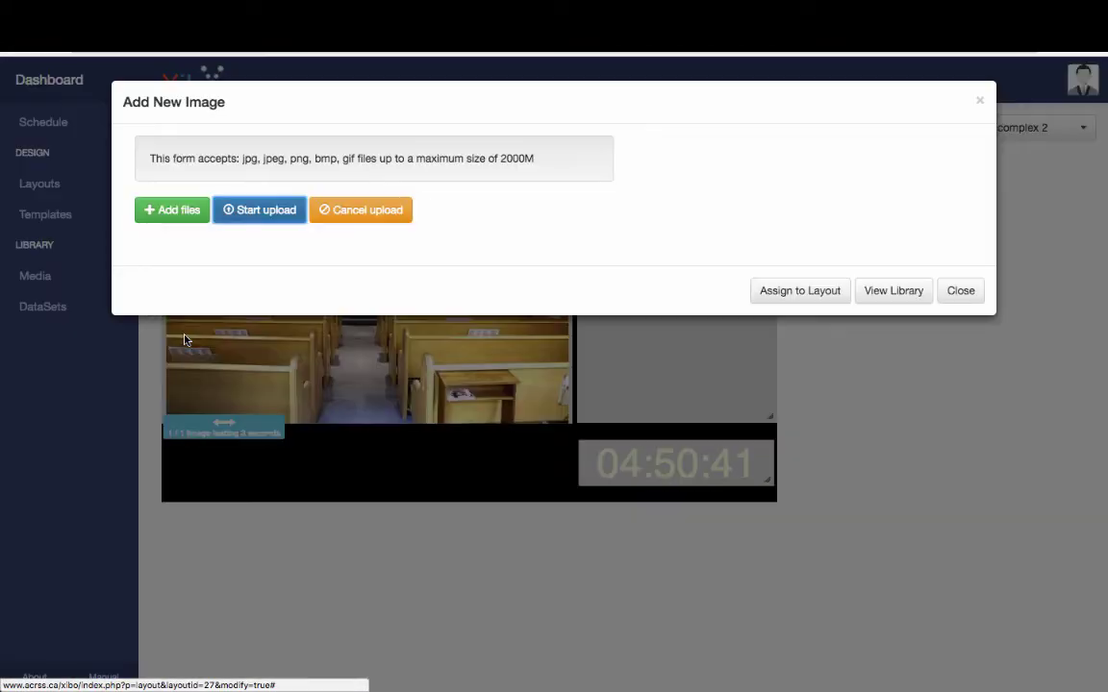
click(178, 219)
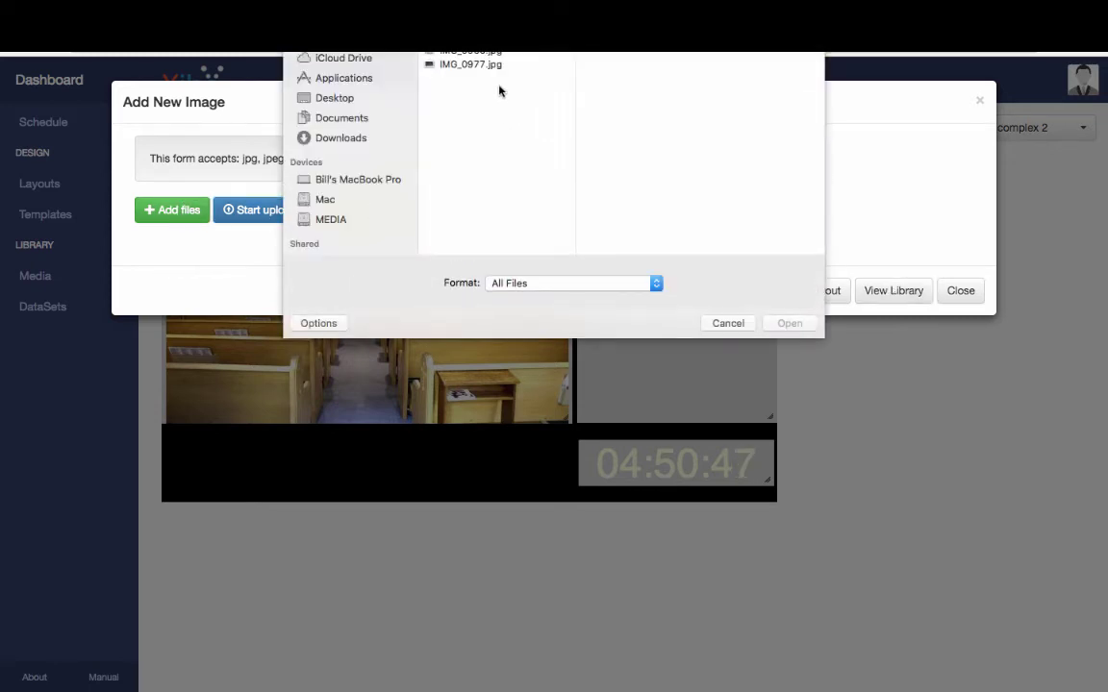
click(728, 325)
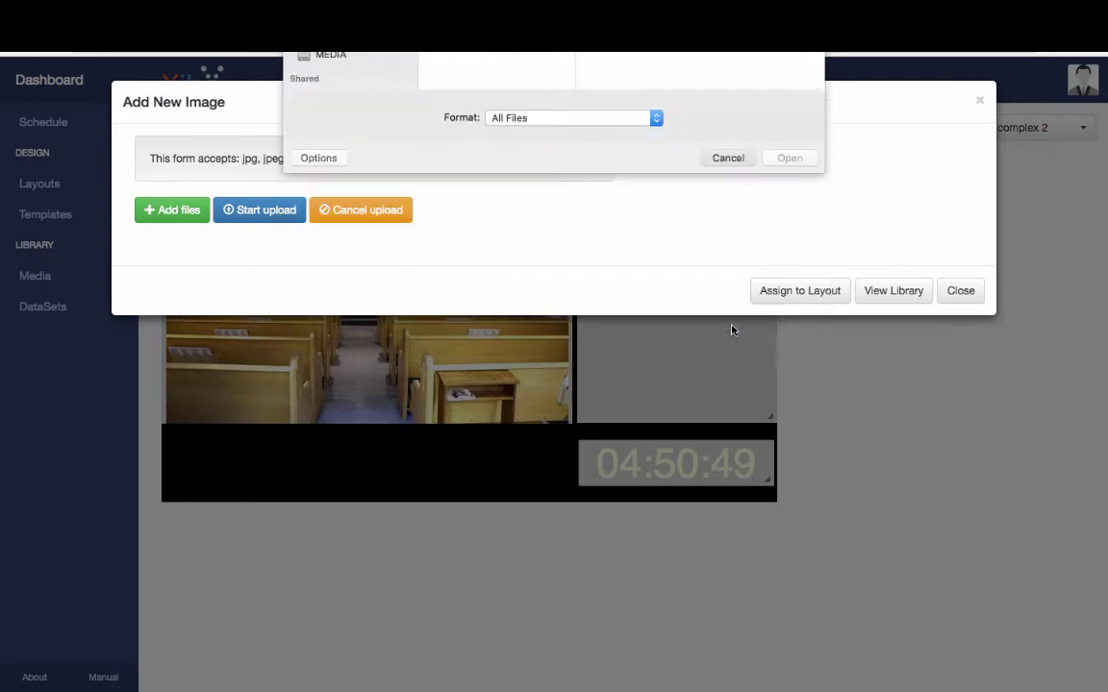
click(178, 211)
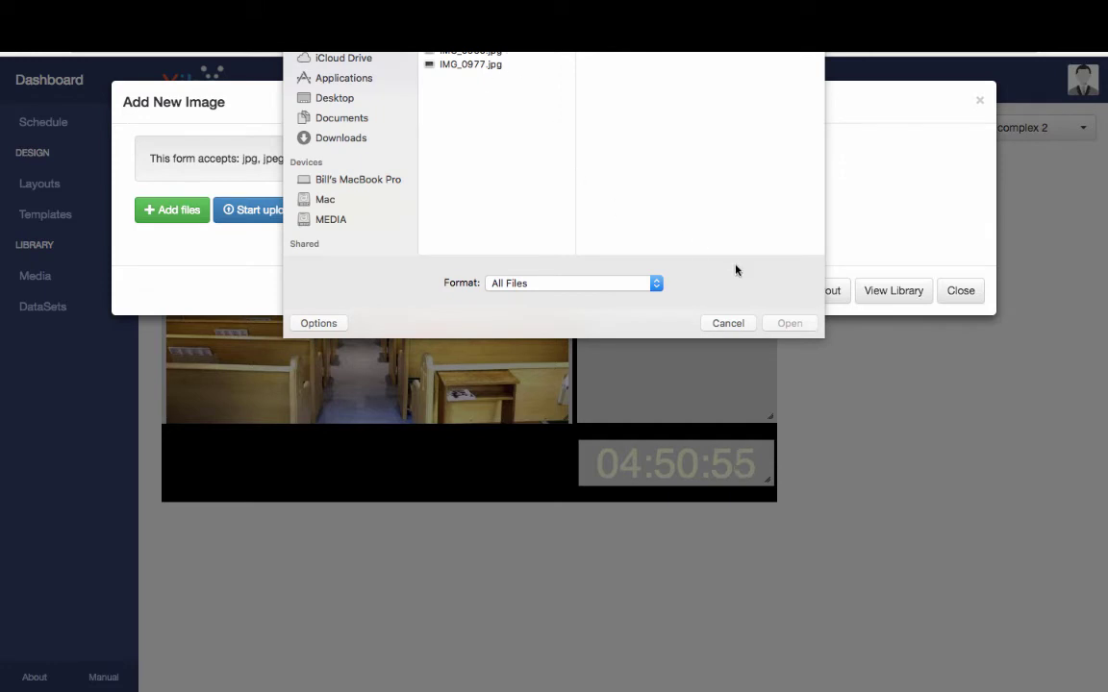
click(729, 323)
- Assign IMG_0950.jpg, IMG_0966.jpg and IMG_0977.jpg from the library to the Chapel image region
click(892, 291)
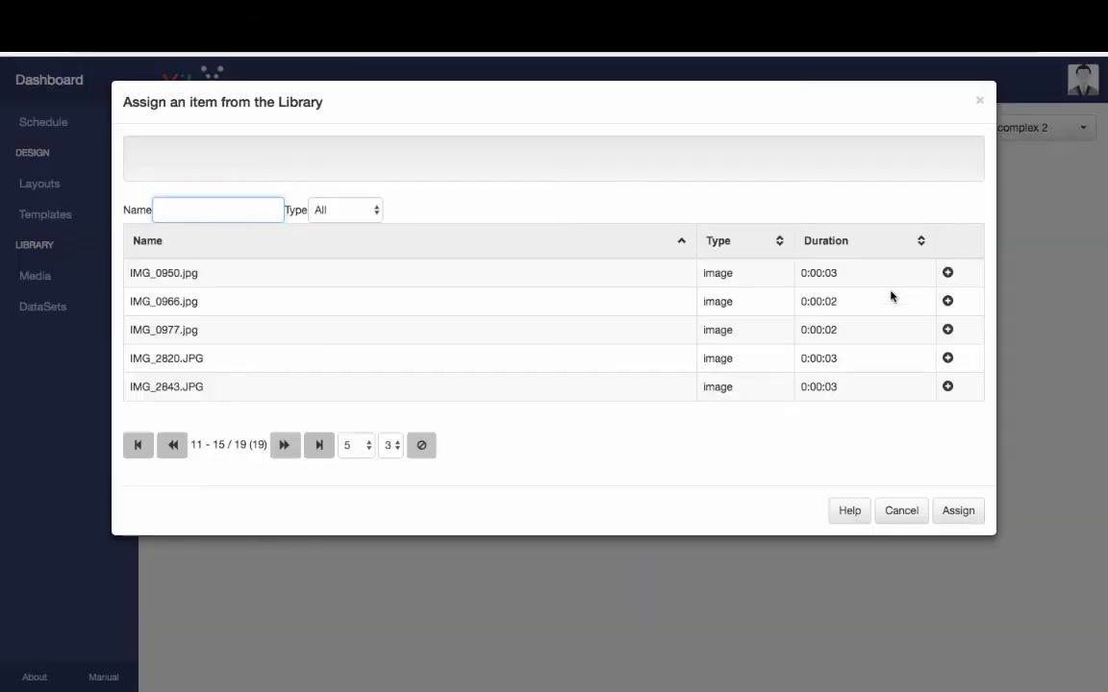
click(948, 274)
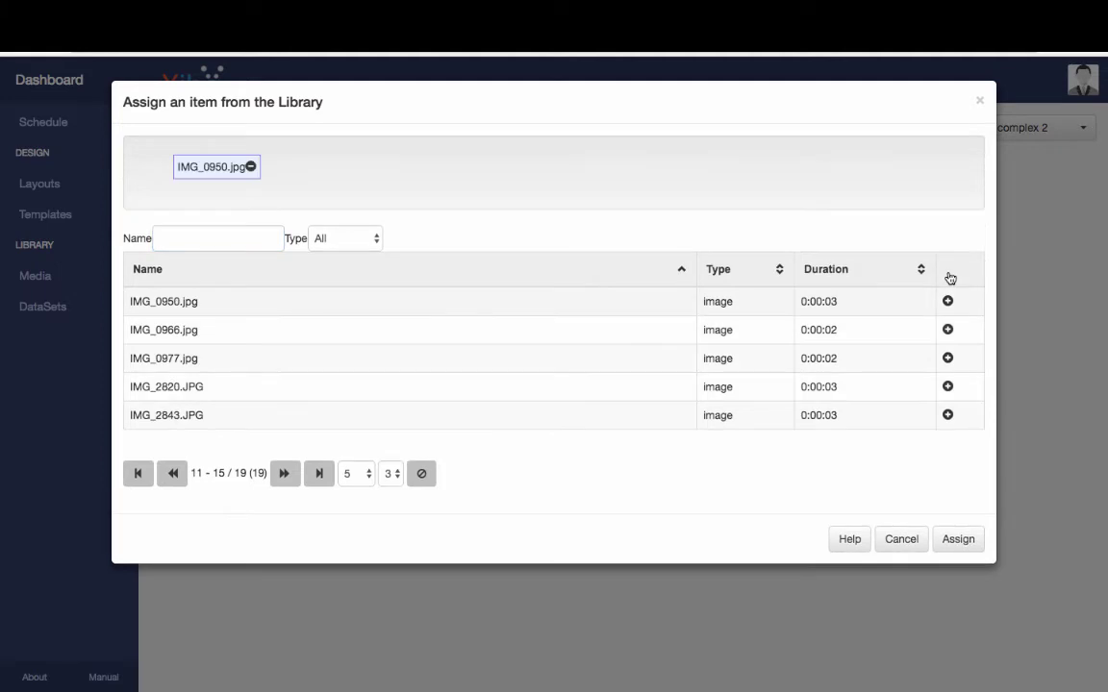
click(947, 328)
click(948, 359)
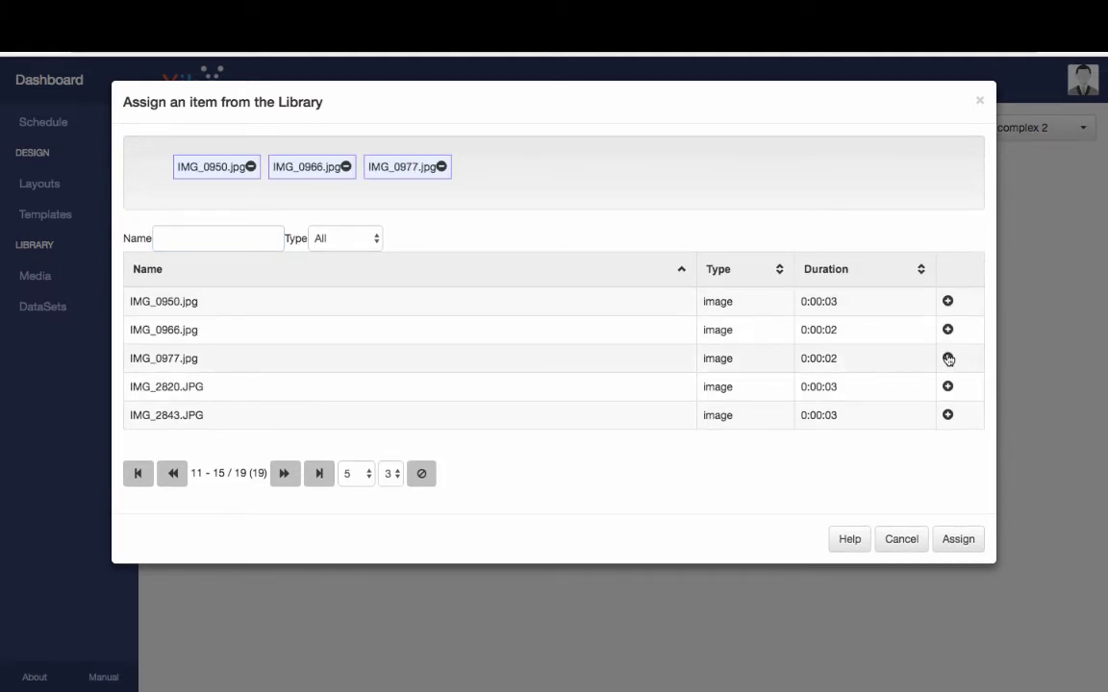
click(958, 540)
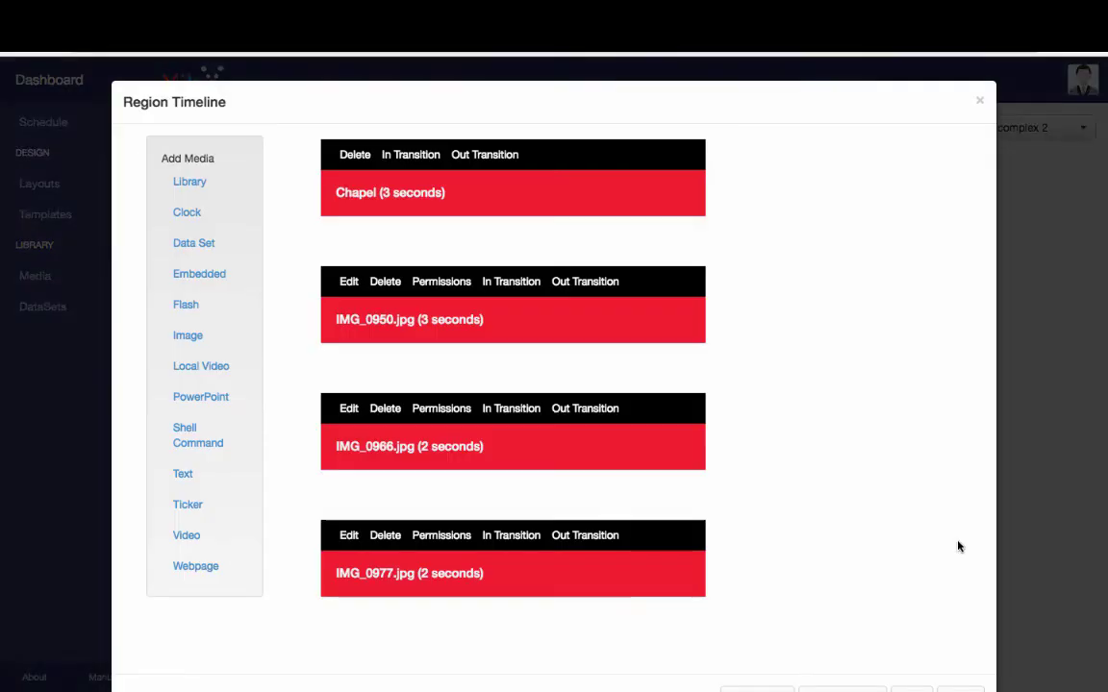
- Save the settings of IMG_0950.jpg with a duration of 3 seconds, and close the region timeline
mouse_move(574, 404)
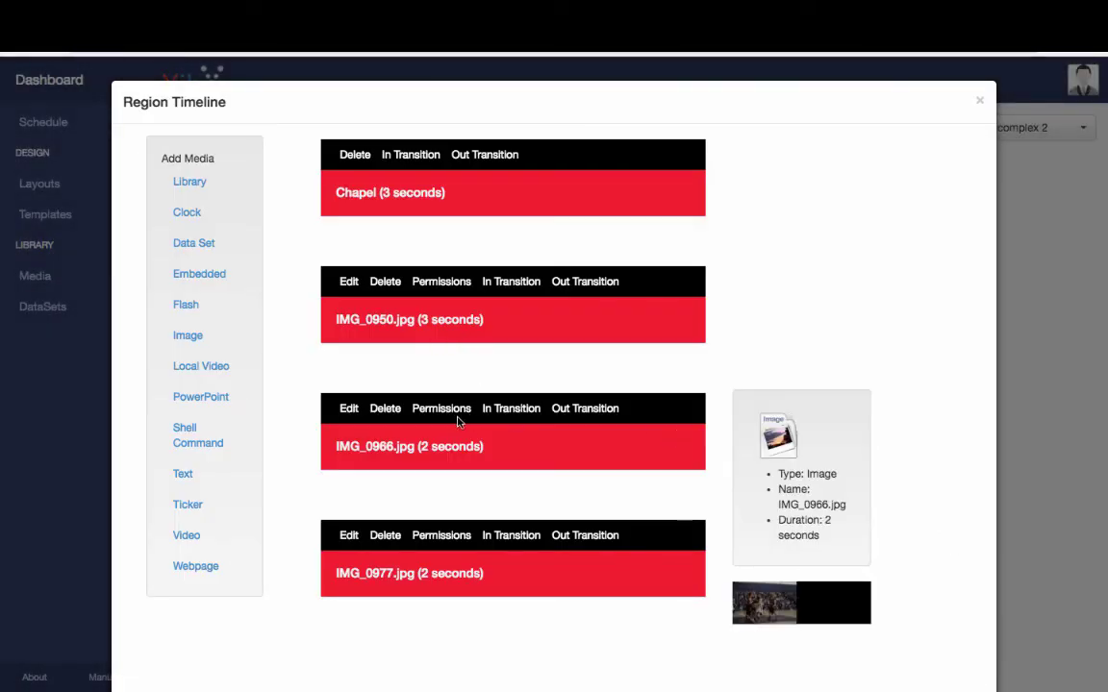
mouse_move(470, 344)
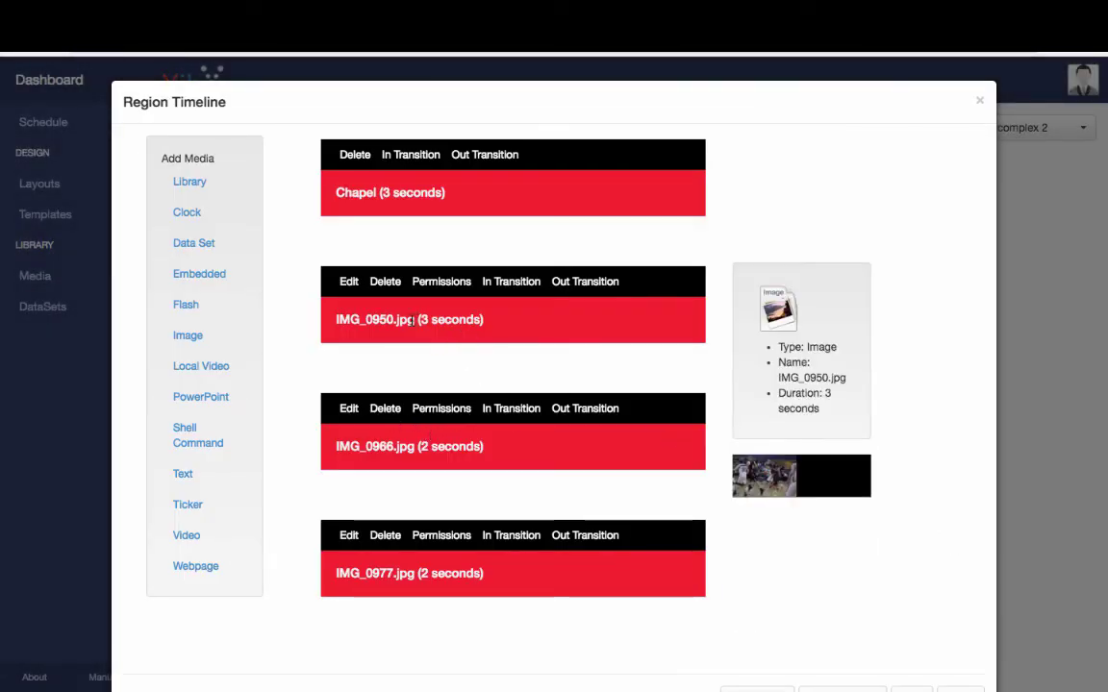
click(349, 280)
click(369, 286)
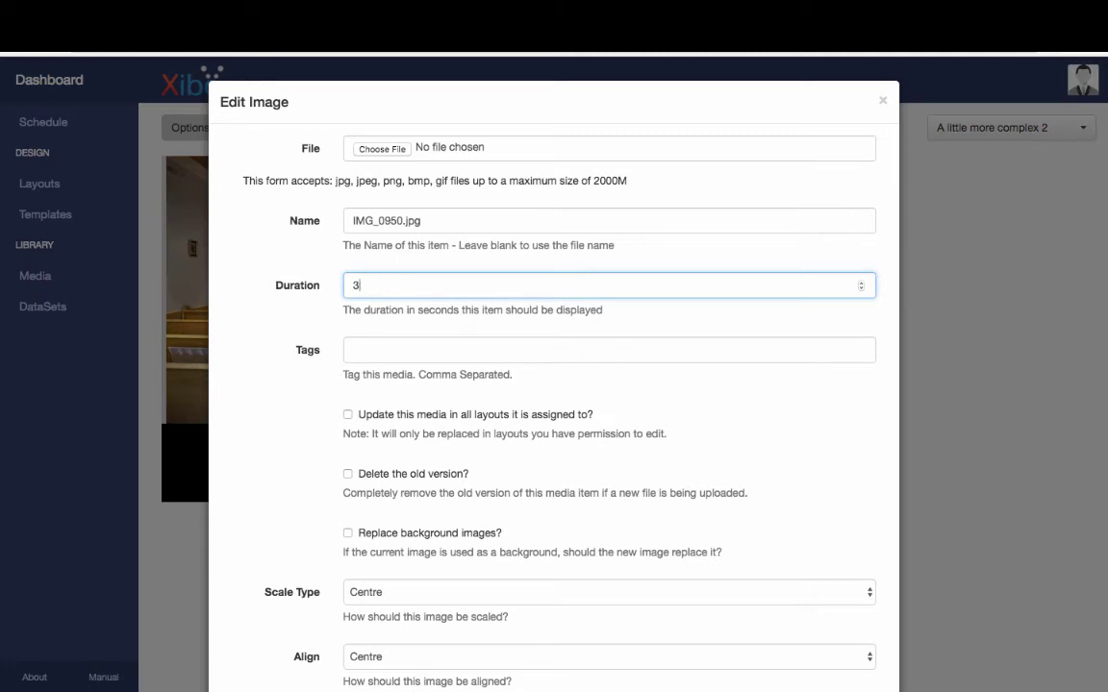
scroll(850, 388, down, 4)
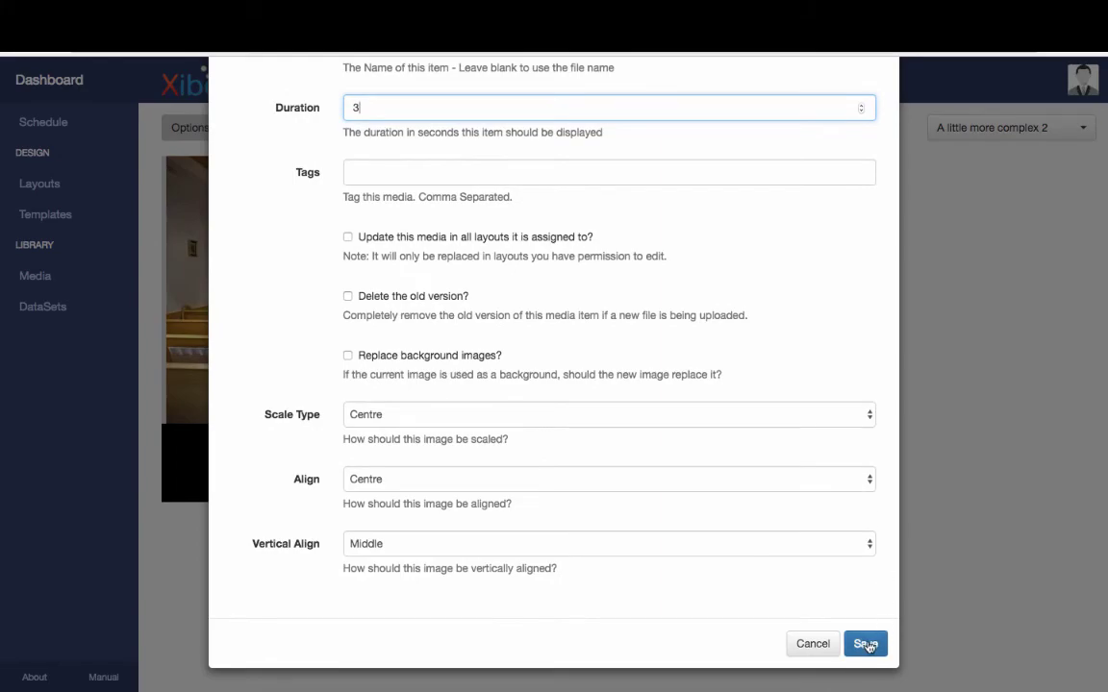
click(865, 643)
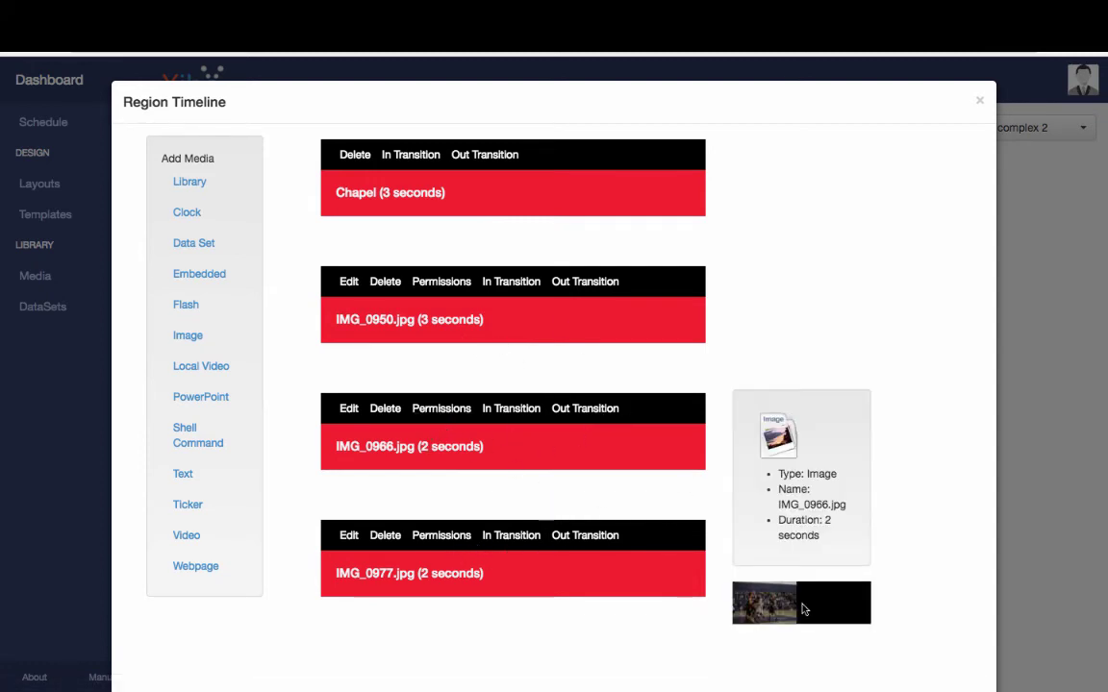
scroll(947, 595, down, 2)
click(957, 644)
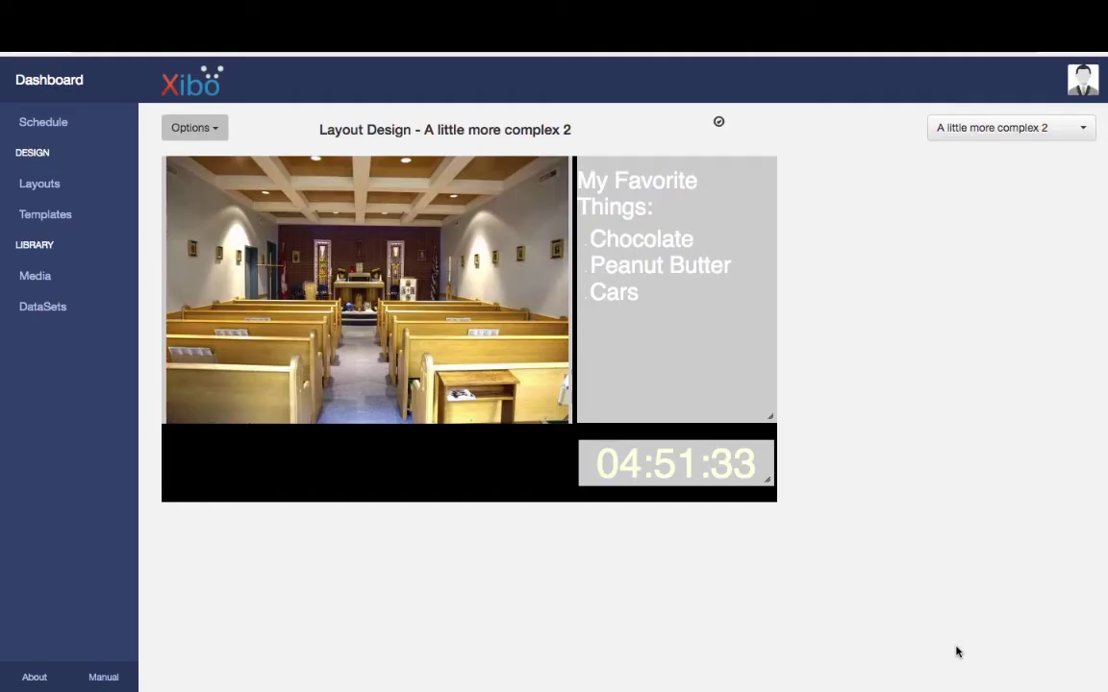
- Preview the layout "A little more complex 2" with the images added to the Chapel region
click(211, 132)
click(218, 232)
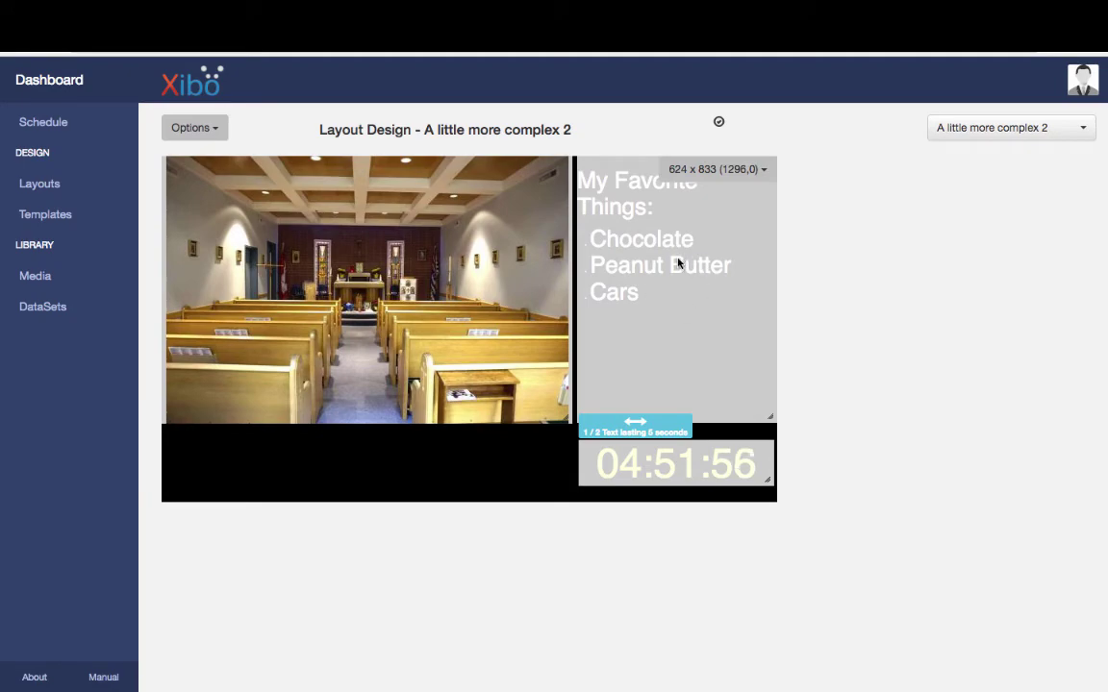
- Move IMG_0966.jpg ahead of IMG_0950.jpg in the Chapel region's timeline, save the order, and close the timeline
double_click(378, 291)
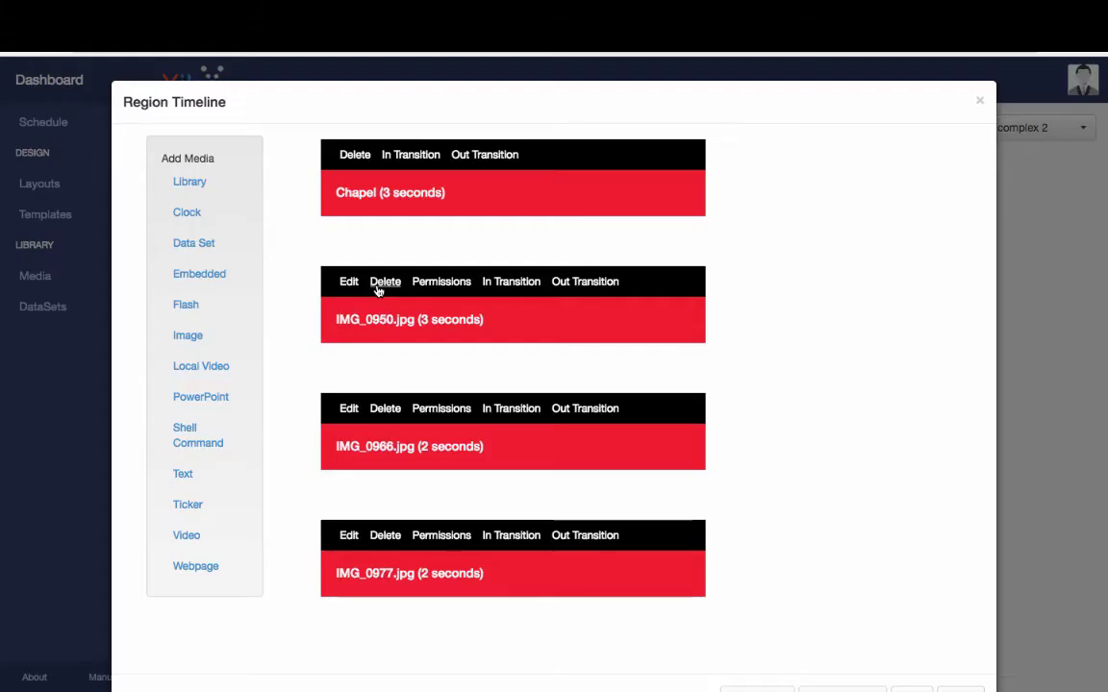
mouse_move(470, 389)
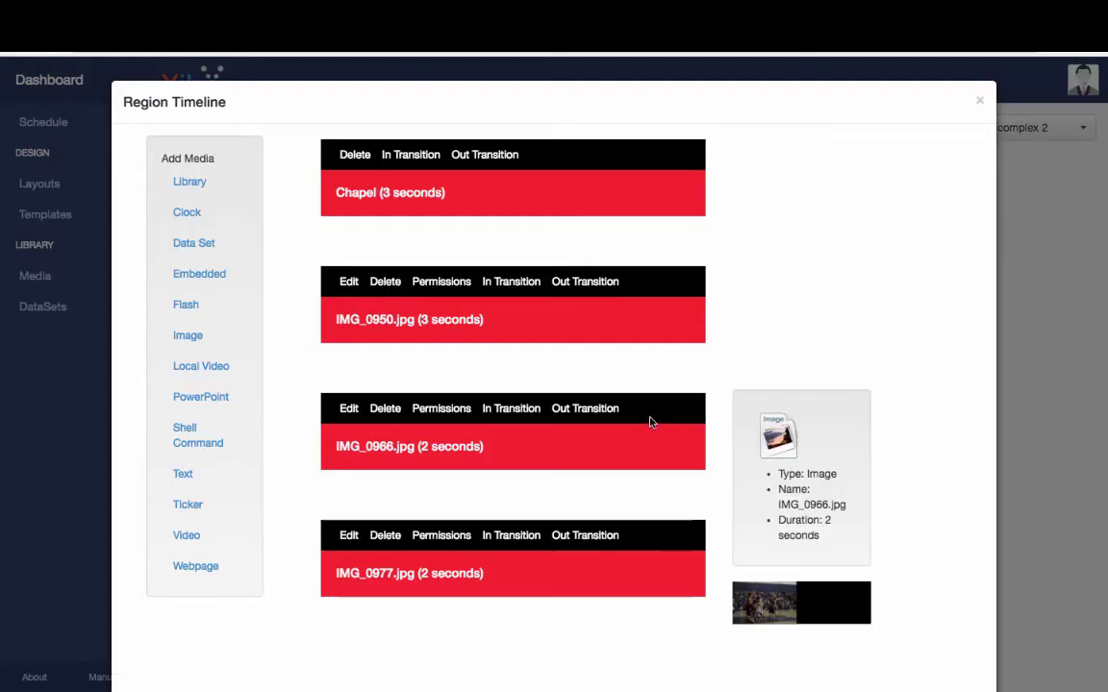
drag(649, 422, 644, 291)
scroll(948, 380, down, 3)
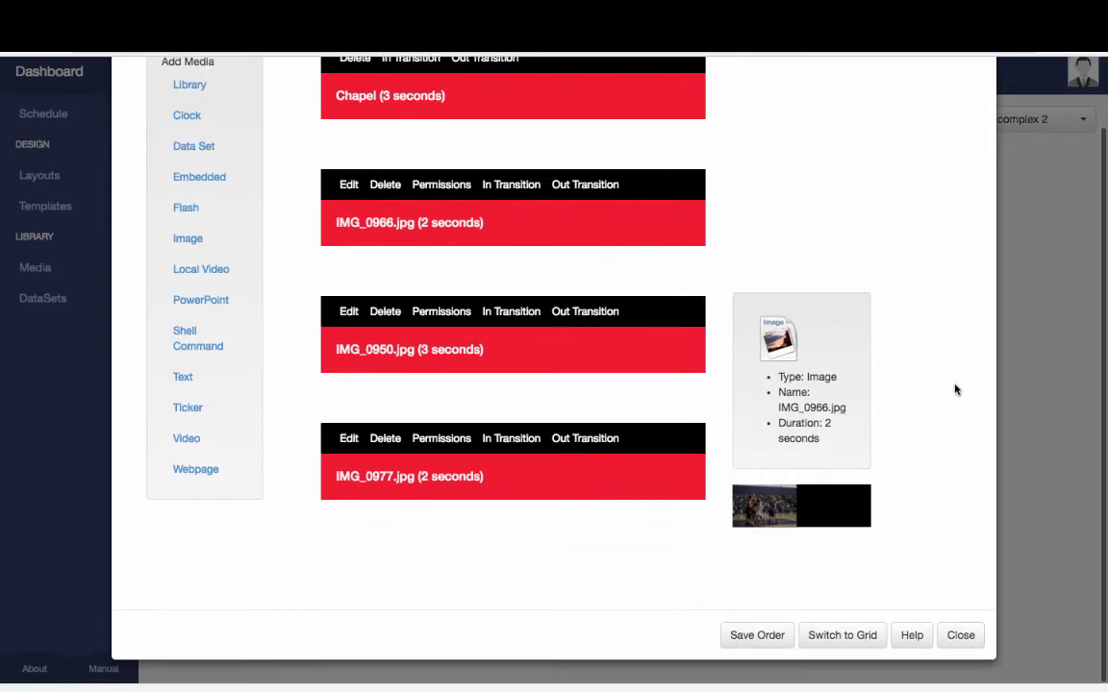
click(759, 648)
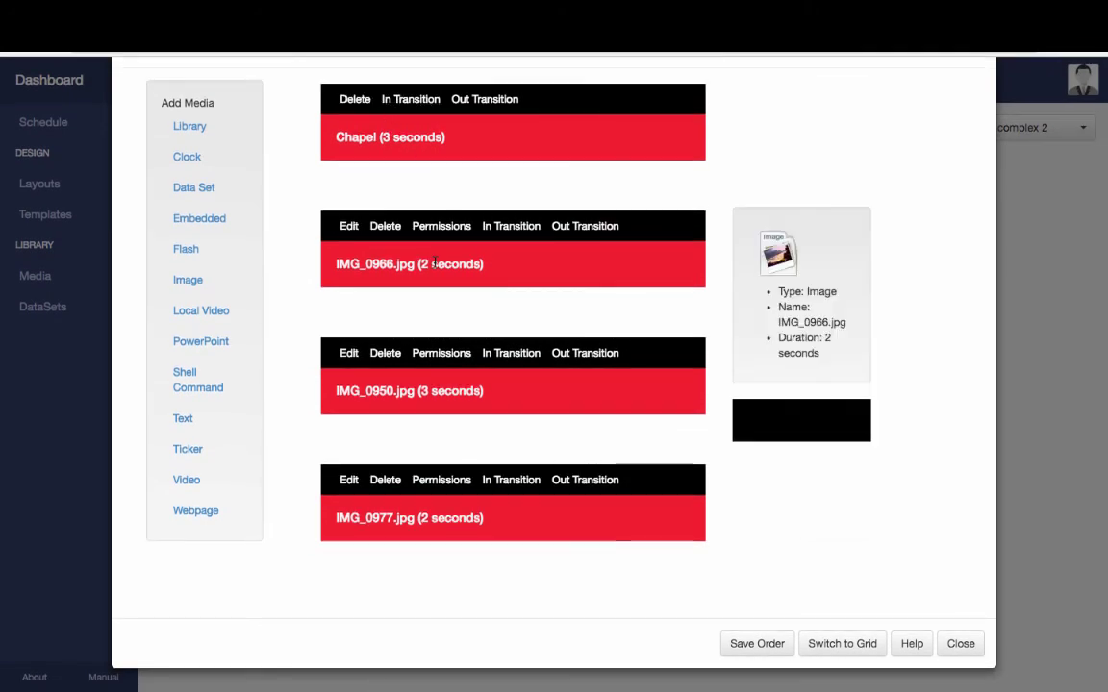
scroll(432, 404, down, 1)
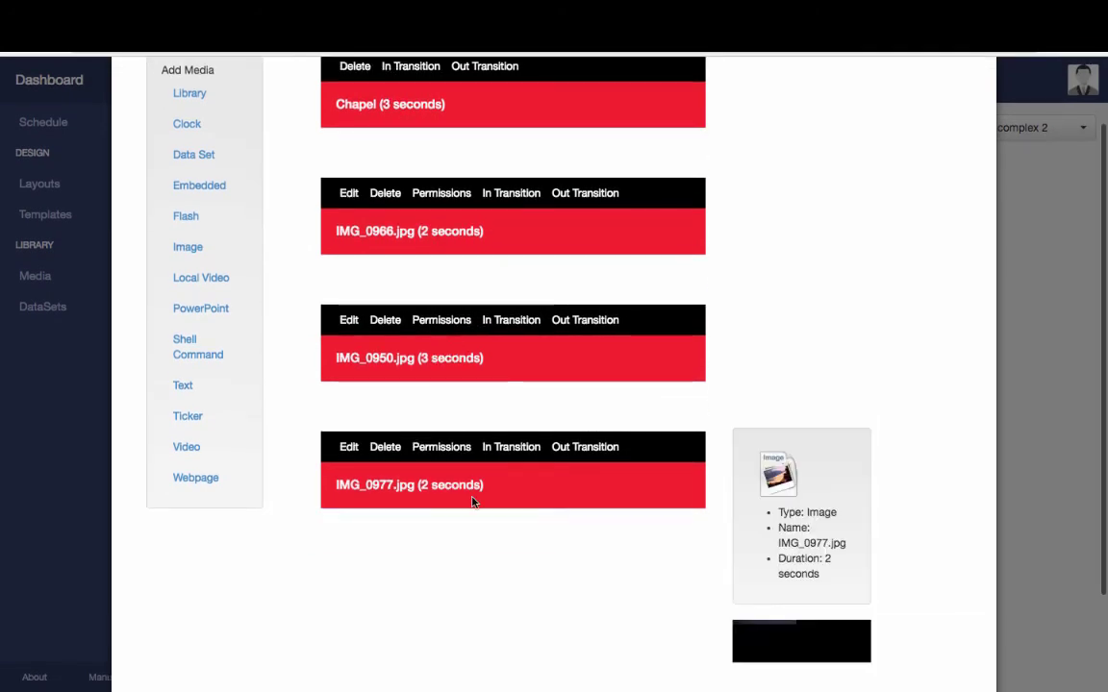
scroll(972, 635, down, 3)
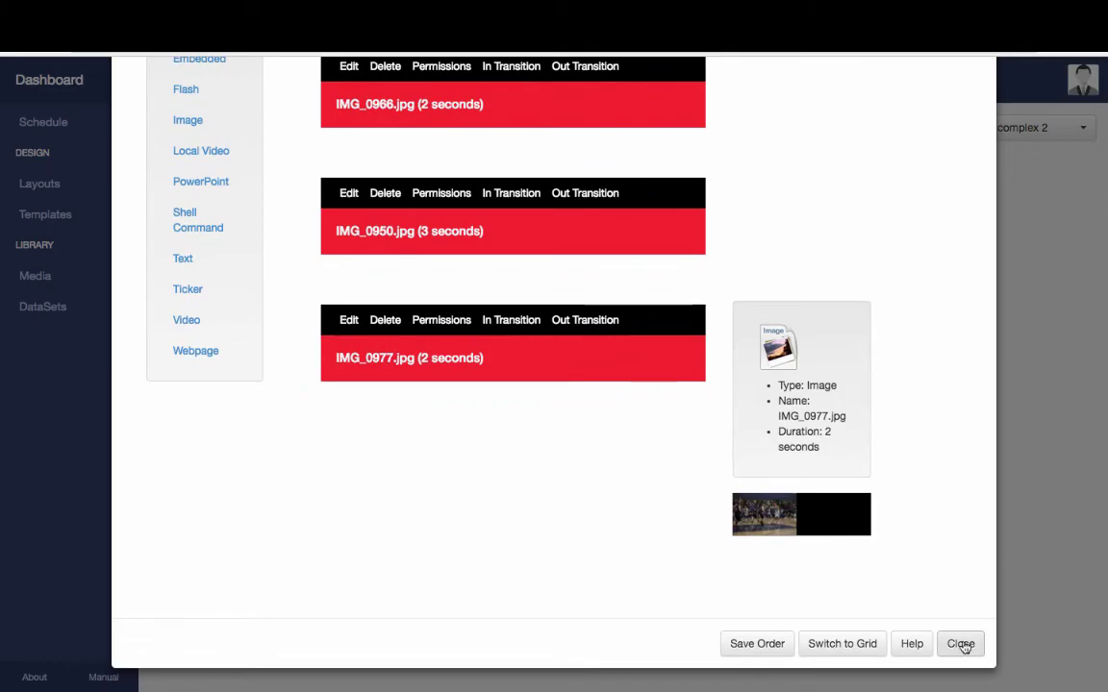
click(964, 648)
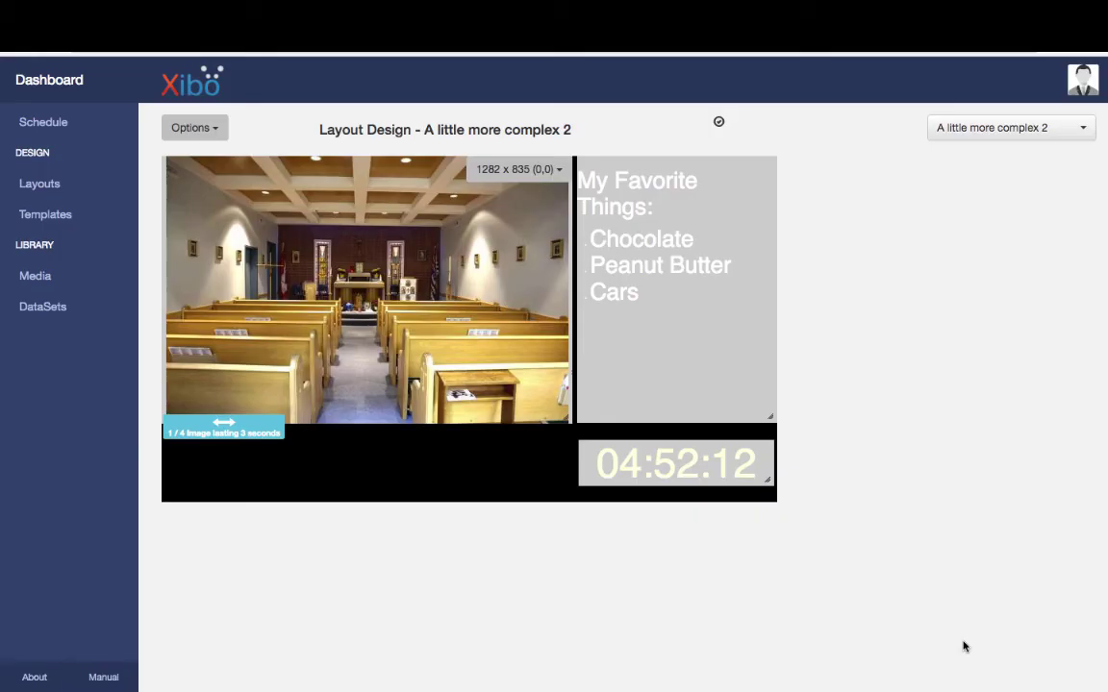
- Preview "A little more complex 2" to check the new image order, and close the preview
click(211, 130)
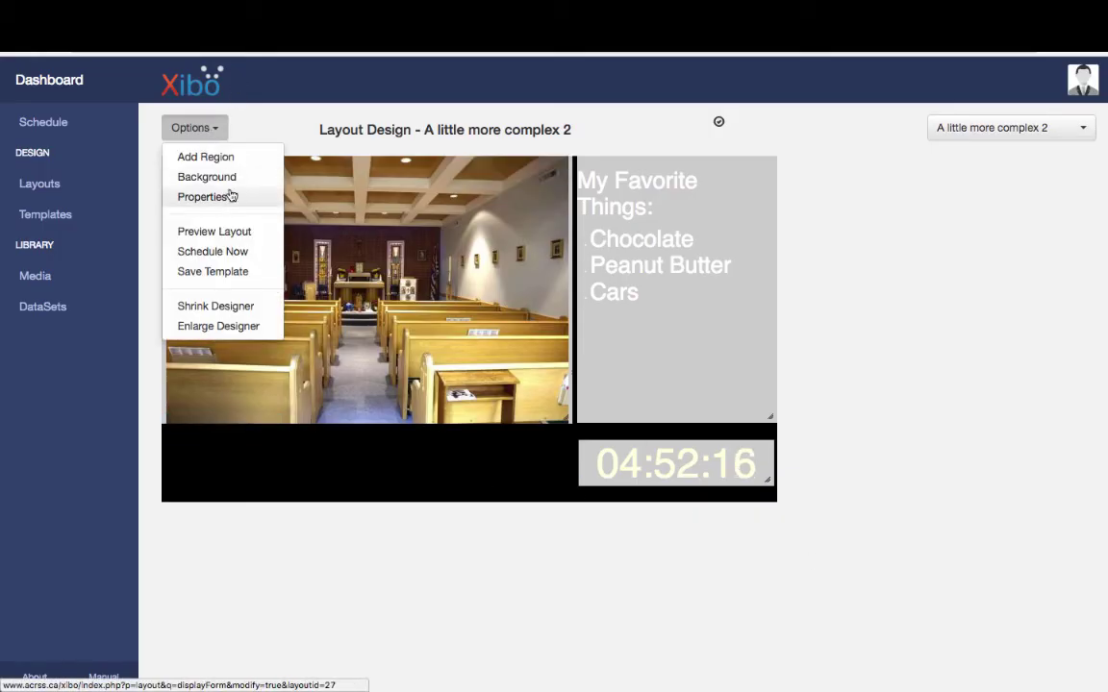
click(214, 232)
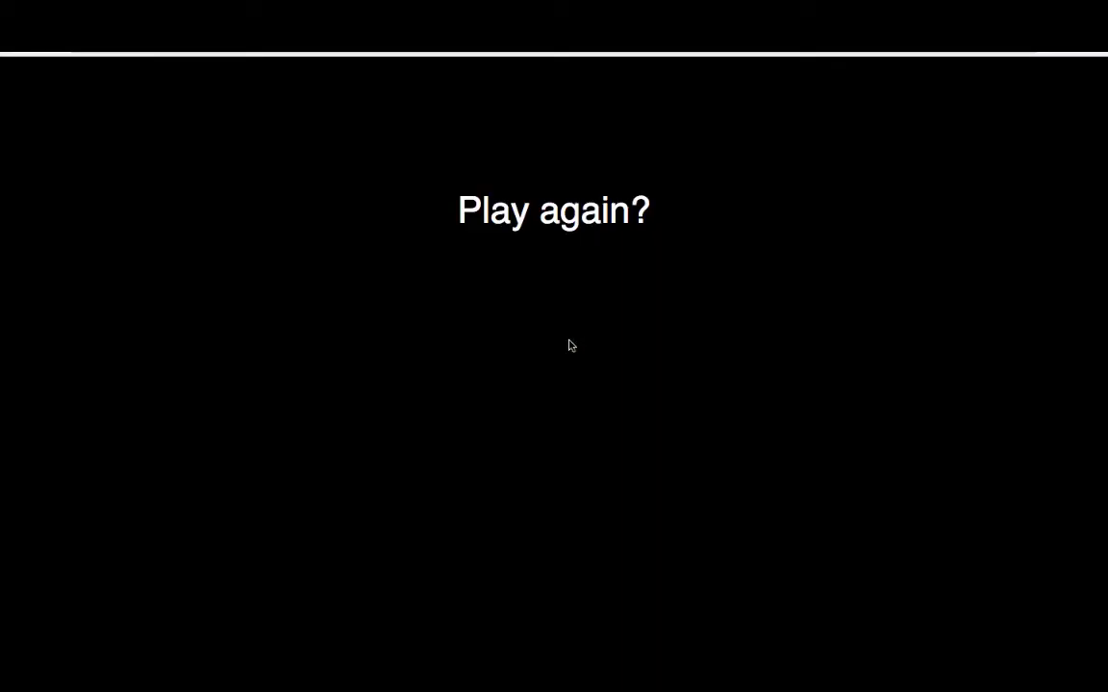
key(ctrl+w)
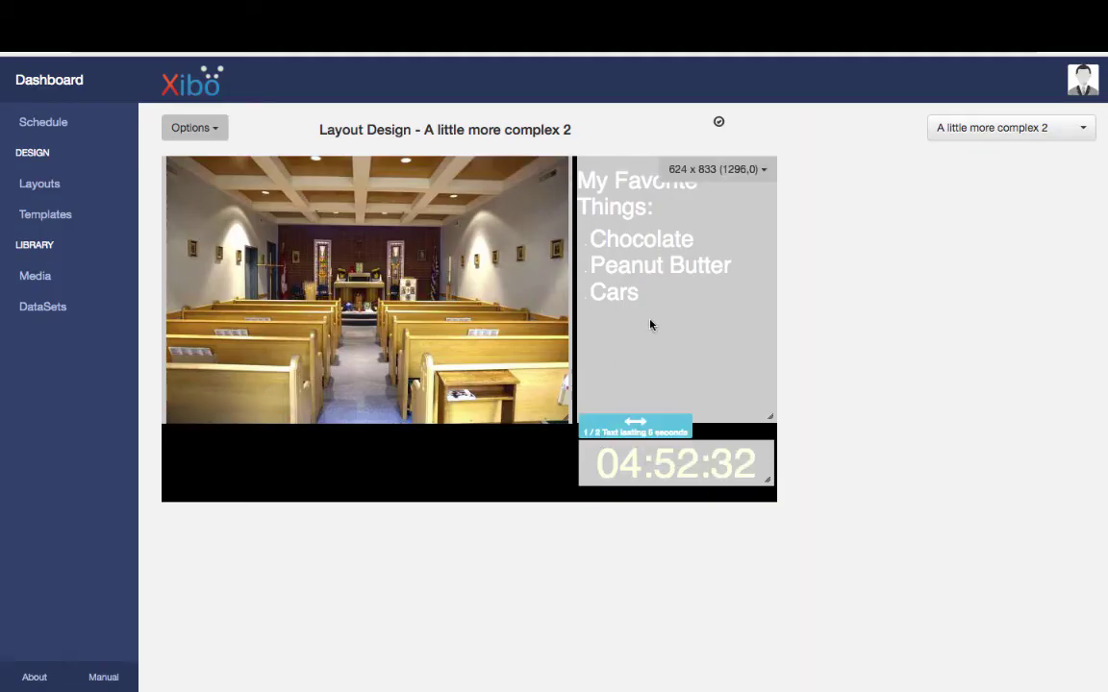
- Set the digital clock's duration to 1 second, save it, and close the clock region's timeline
double_click(619, 461)
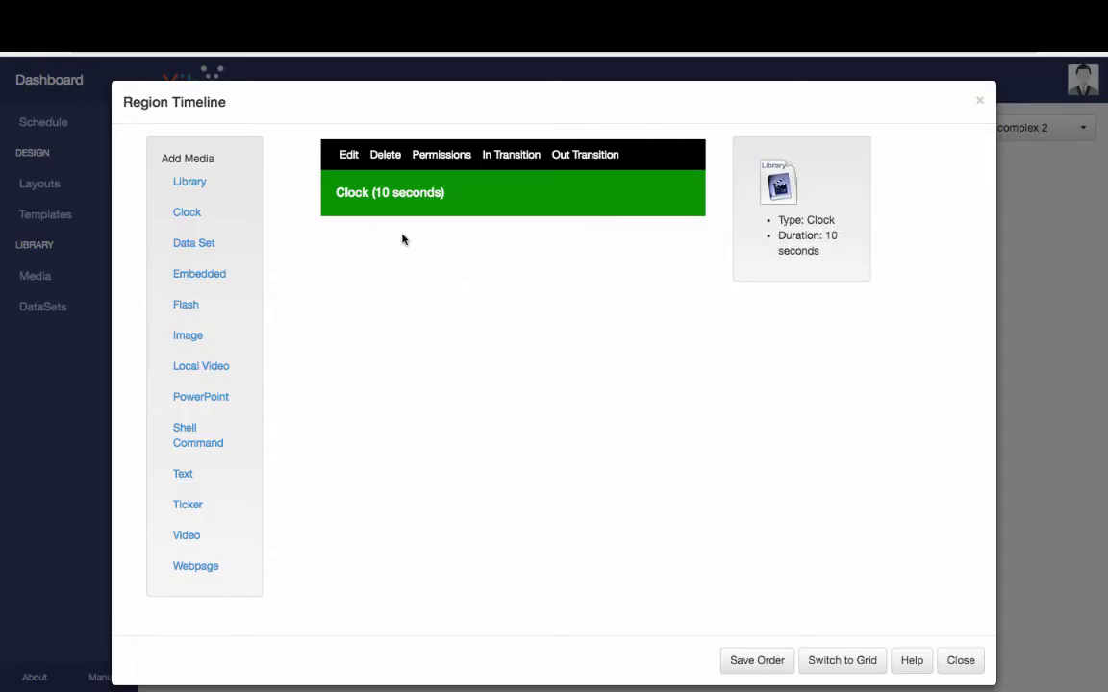
click(350, 156)
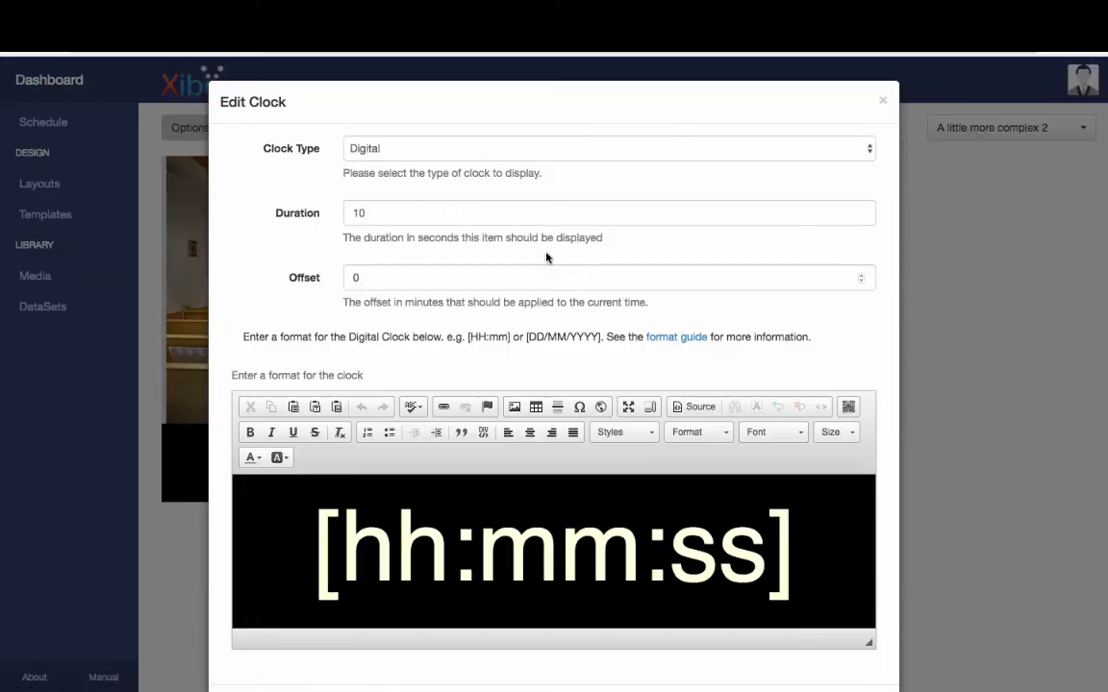
click(453, 218)
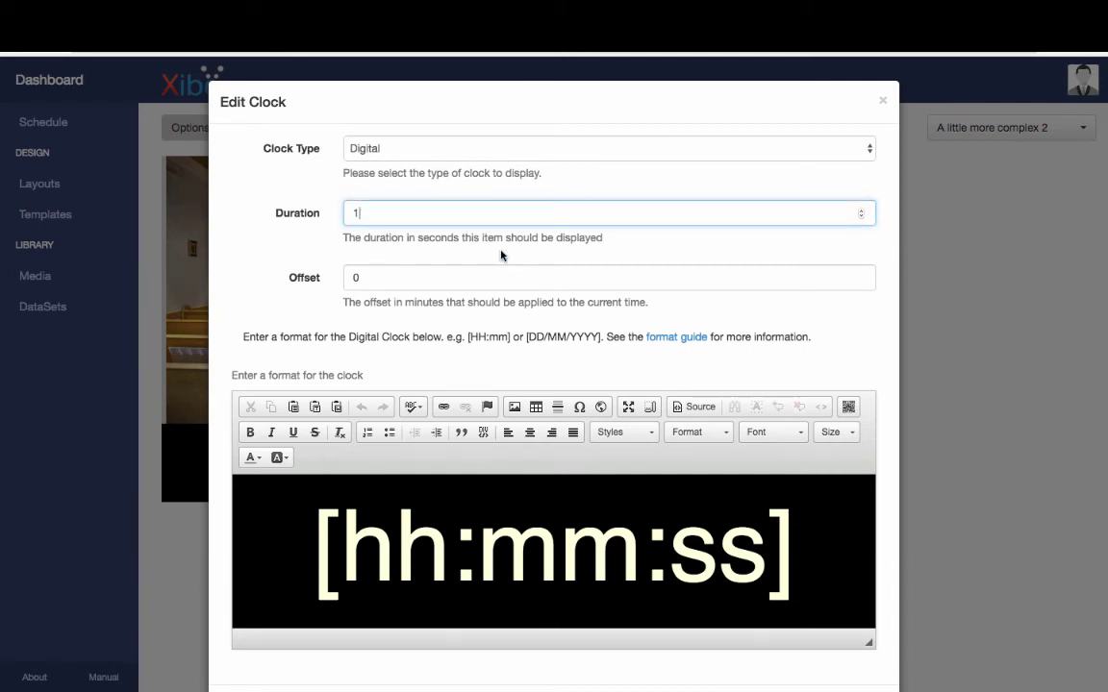
scroll(964, 527, down, 3)
text(0)
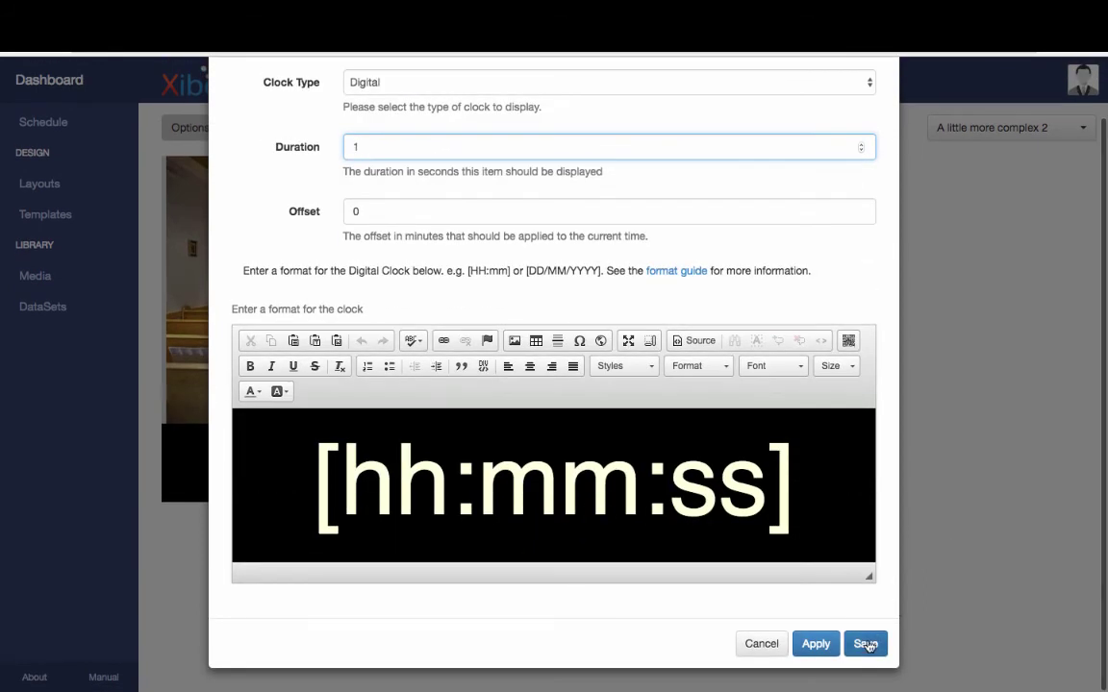
click(863, 644)
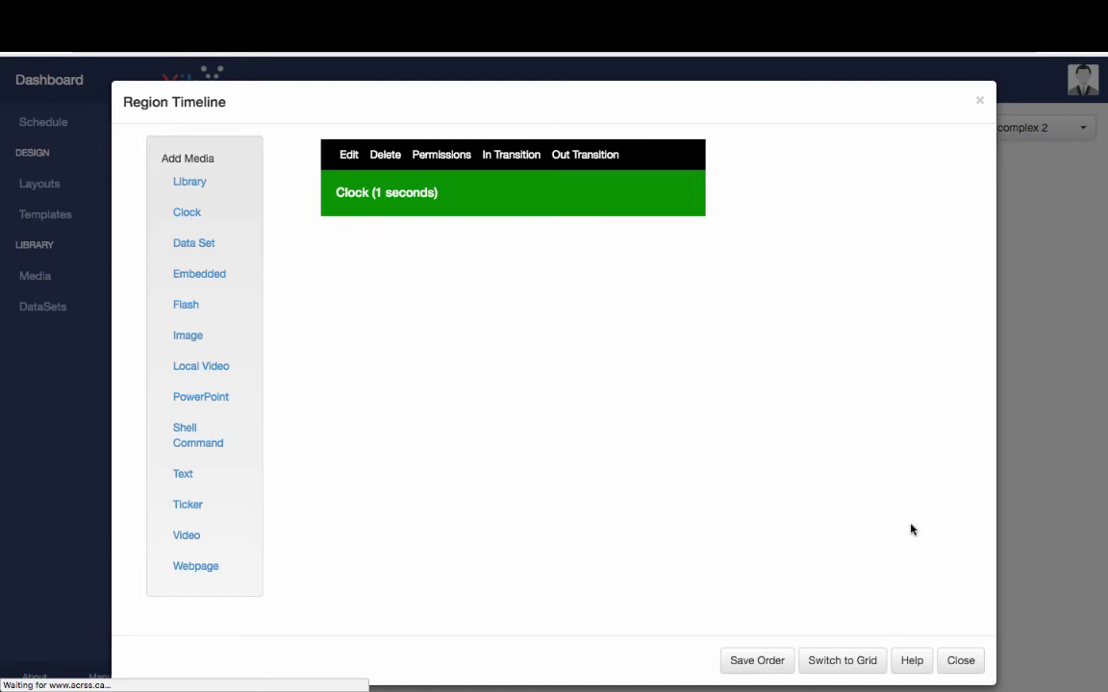
click(955, 660)
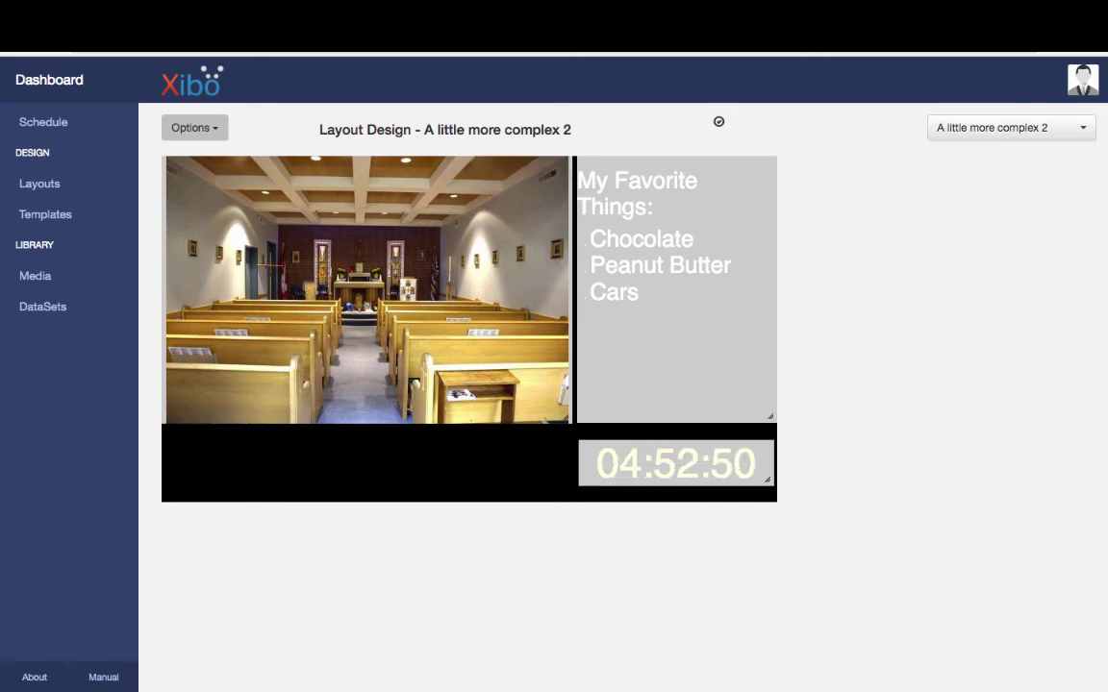
- Preview the layout to check how the regions play with the shortened clock duration, and close the preview
click(213, 131)
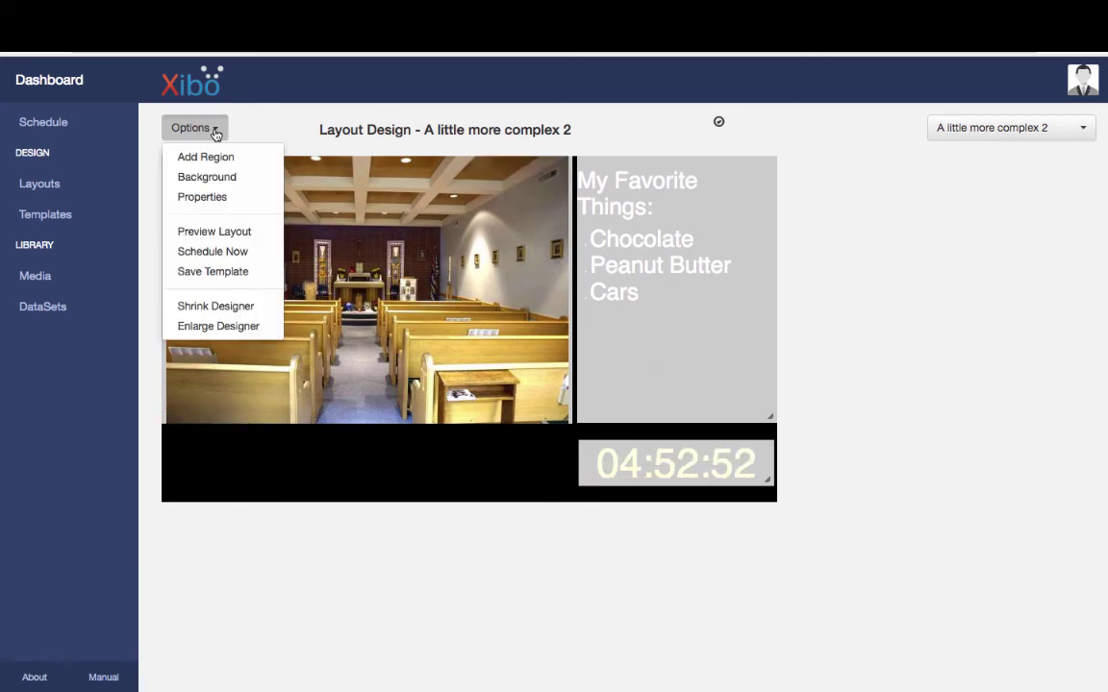
click(220, 233)
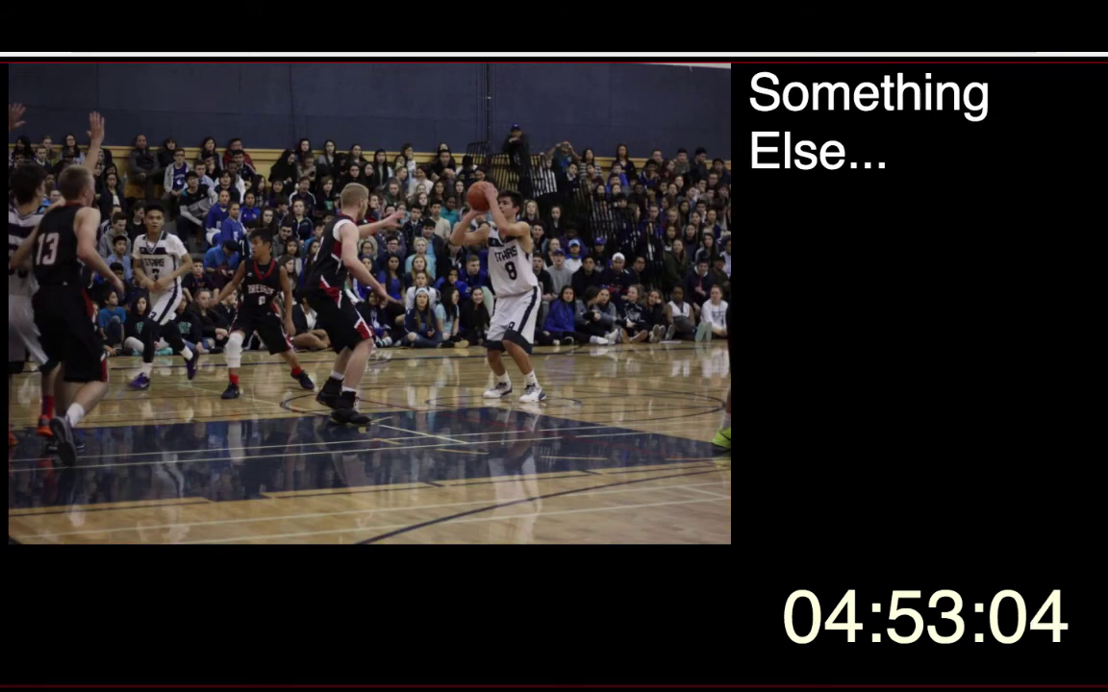
key(ctrl+w)
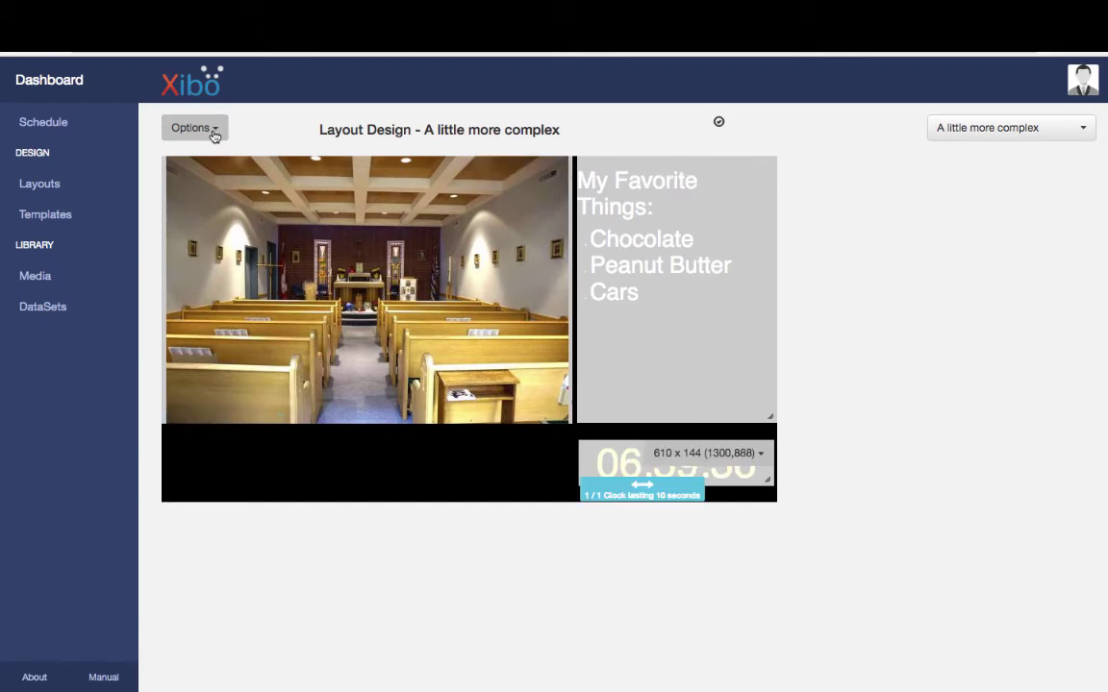
- Add a region to "A little more complex" below the chapel image, sized about 1289 x 194 at position (4,852)
click(214, 130)
click(207, 158)
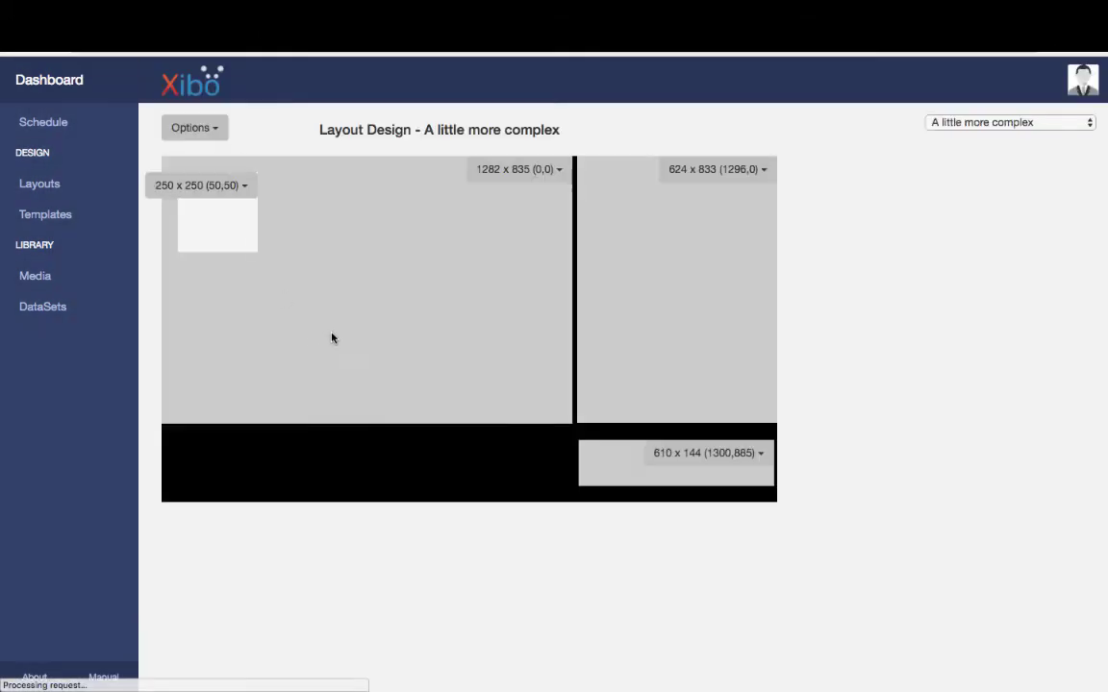
drag(252, 250, 571, 513)
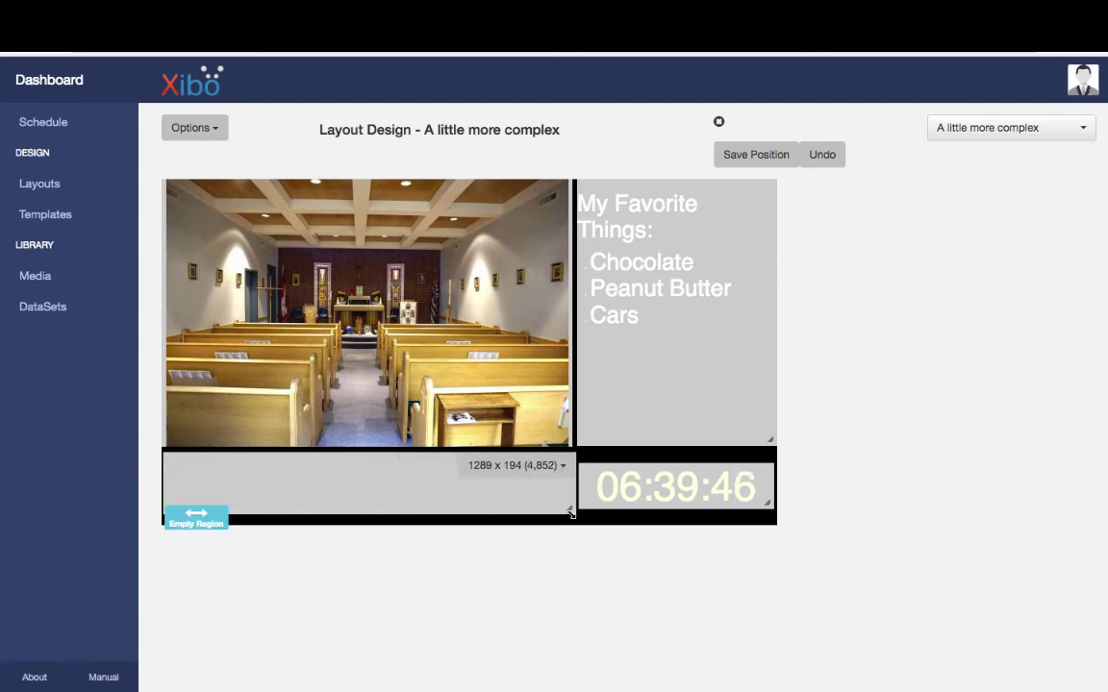
- Start a text item in the new region's timeline with the text colour Light Yellow and font size 72
double_click(389, 491)
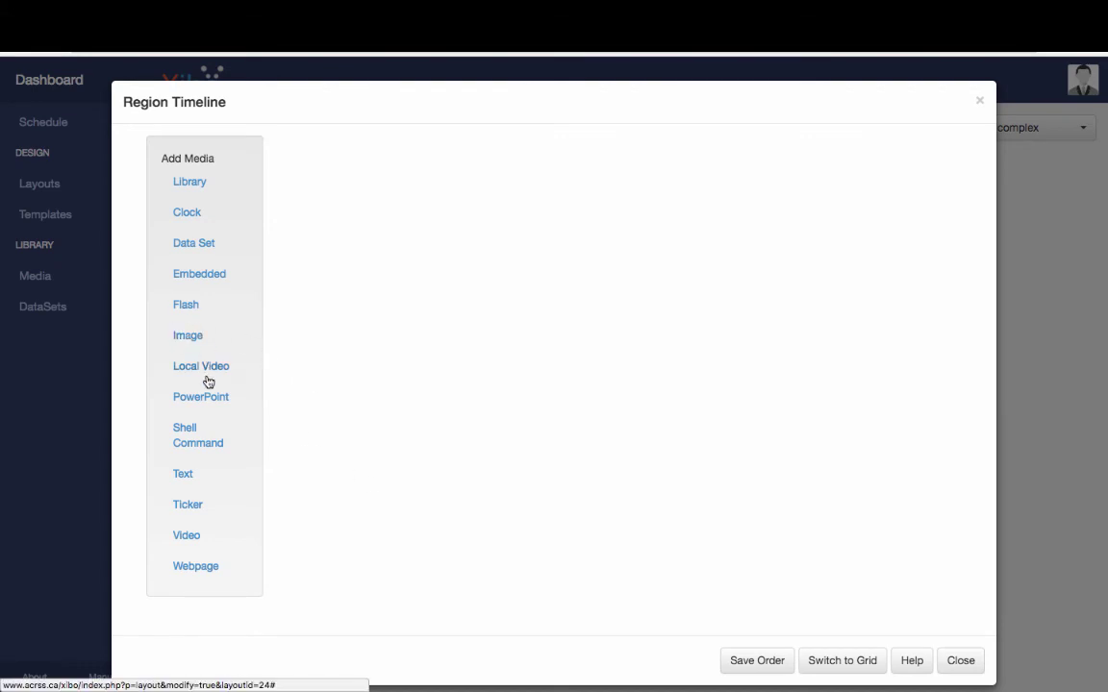
click(184, 476)
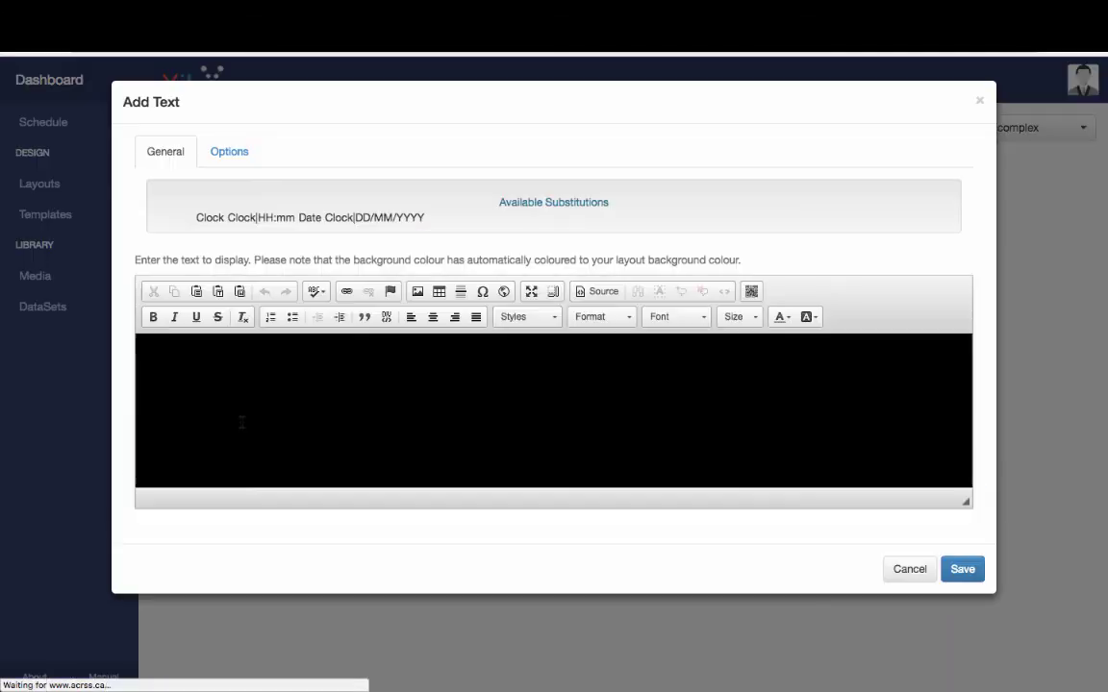
click(373, 387)
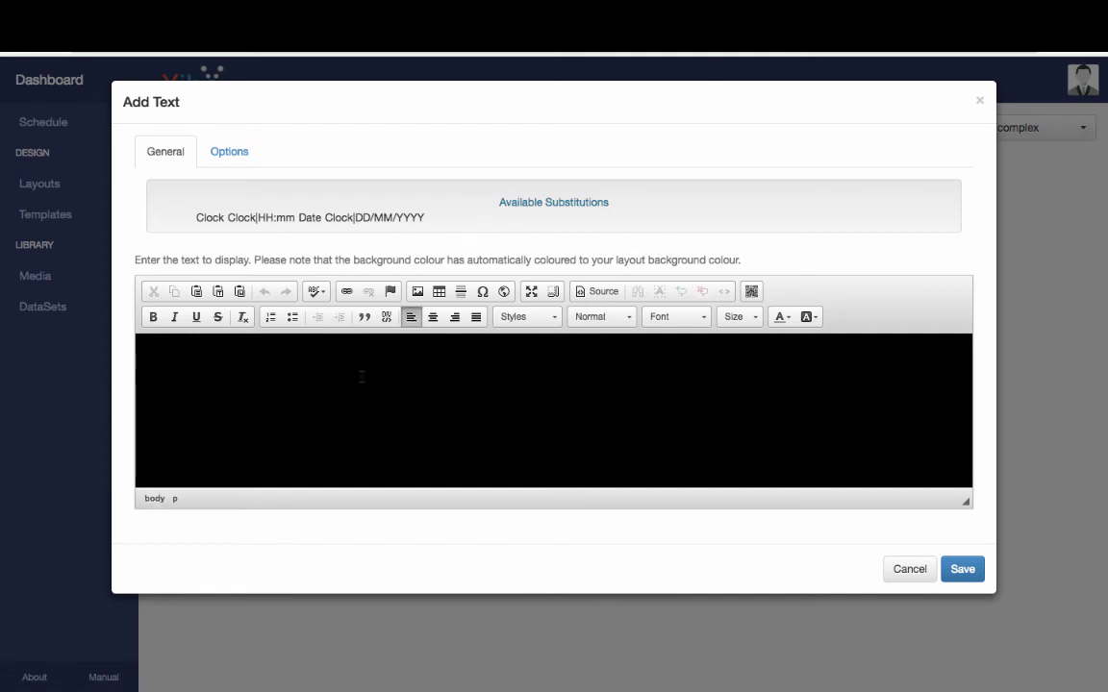
click(783, 317)
click(806, 406)
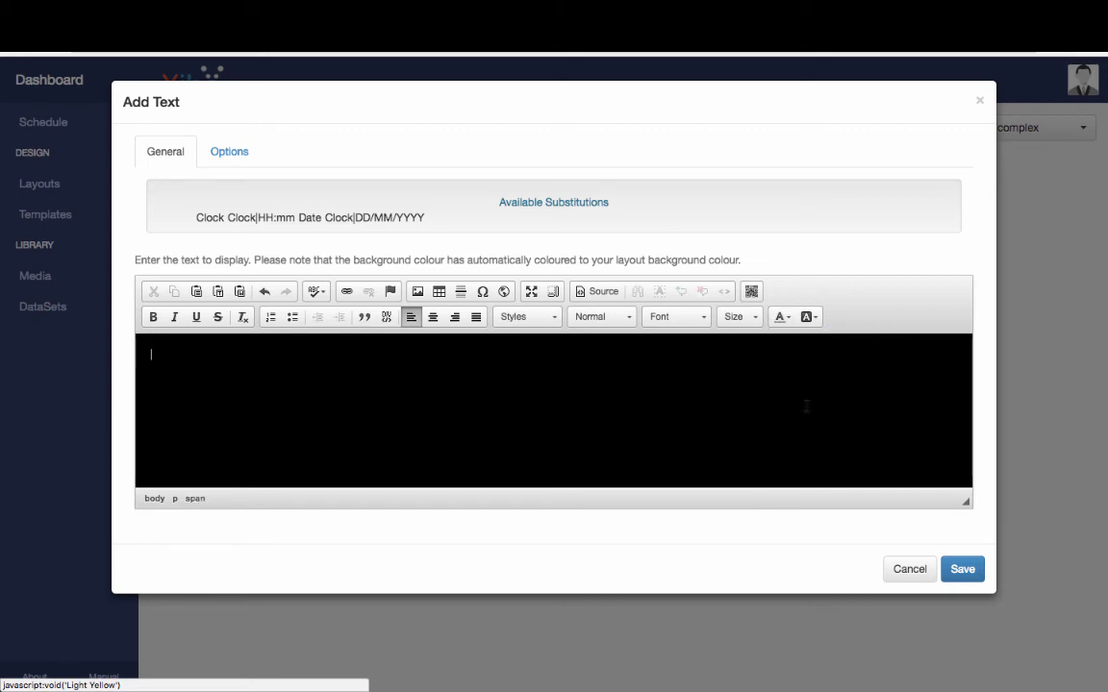
click(754, 317)
scroll(768, 421, down, 5)
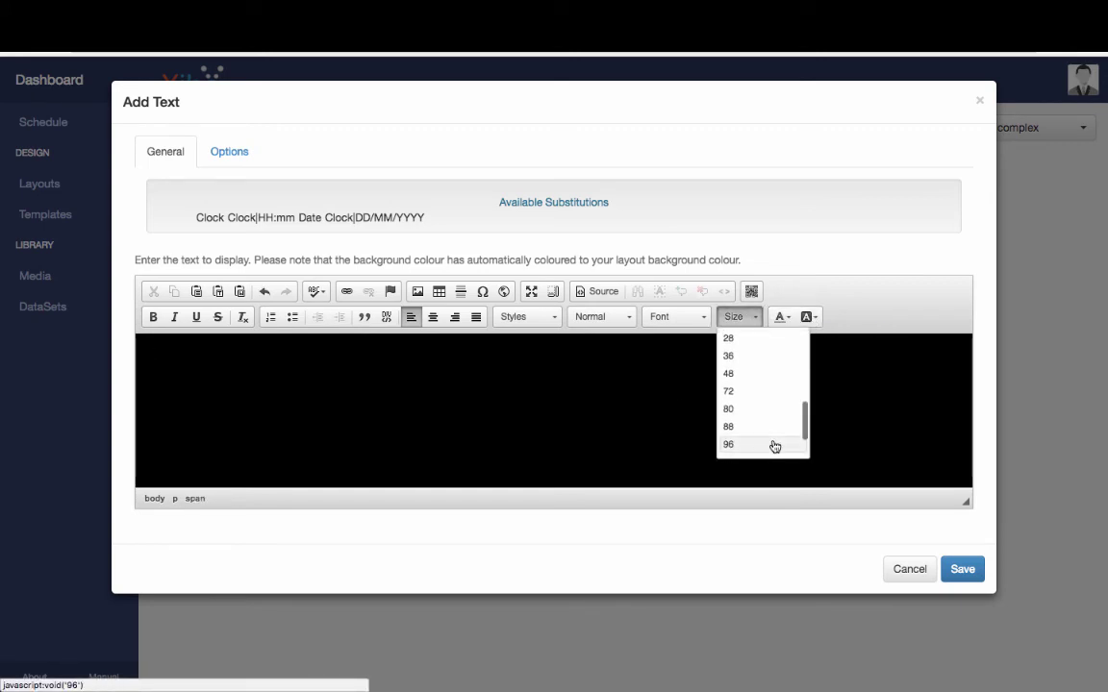
click(729, 392)
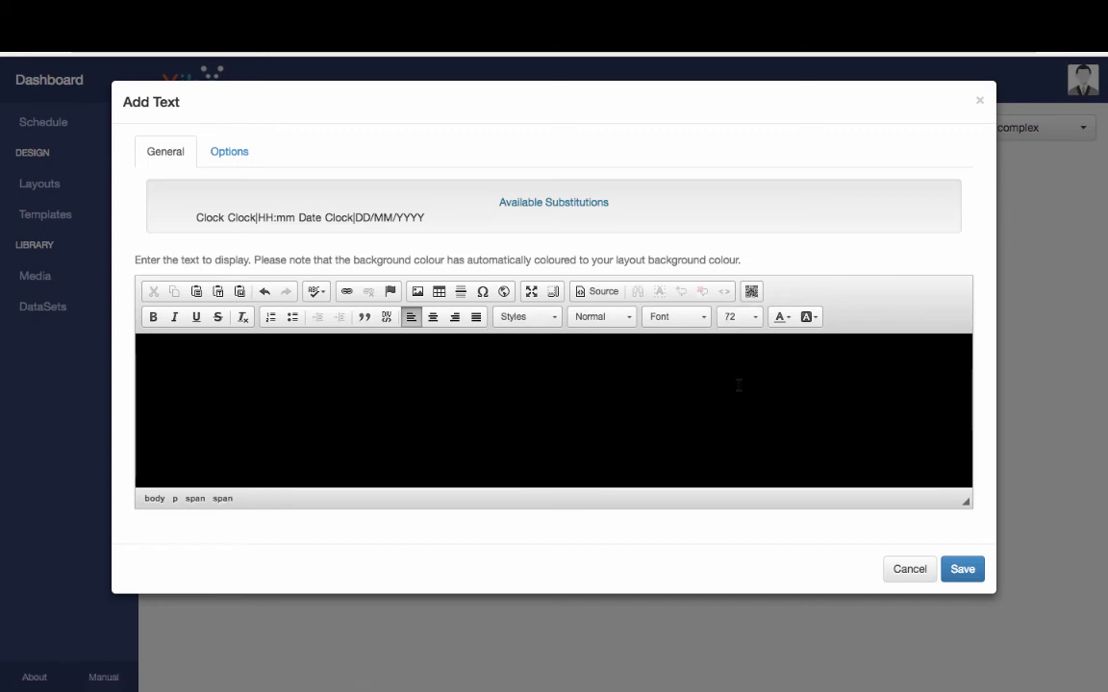
- Enter the message "You can have scrolling messages along the bottom - all you have to do is type them in!"
text(You )
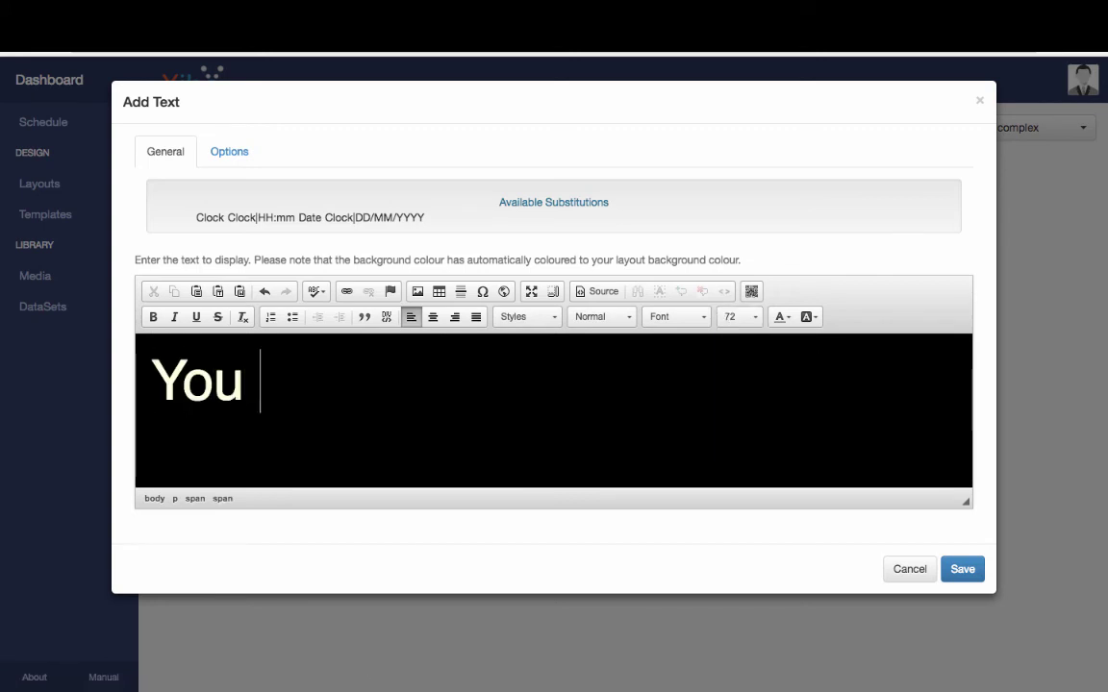
text(can have scro)
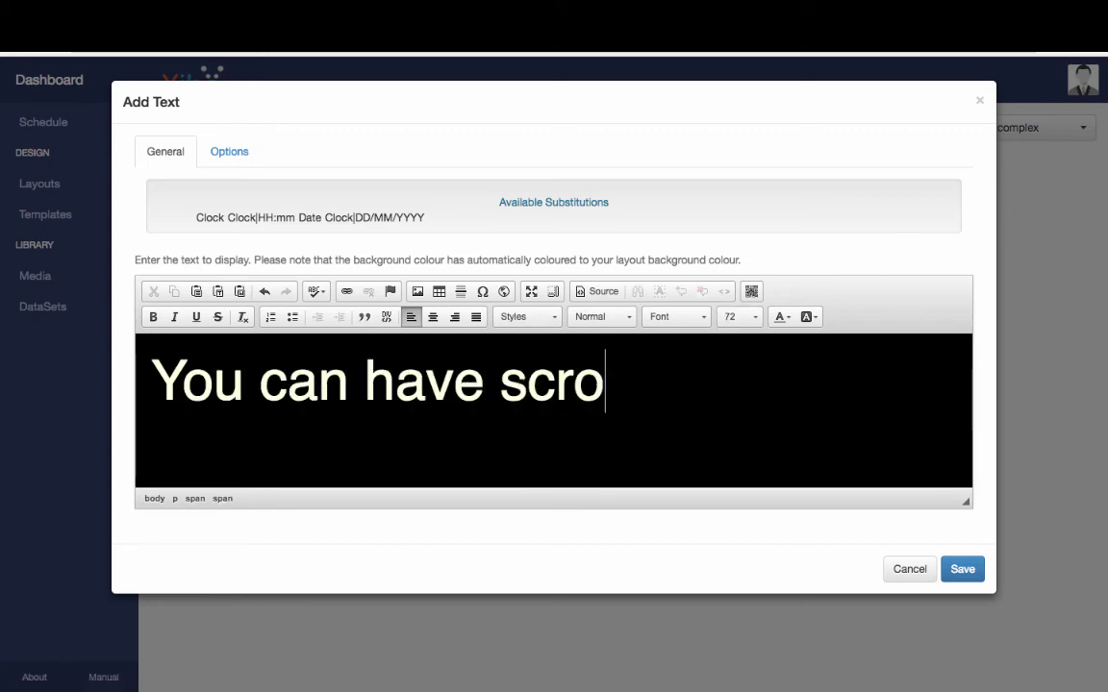
text(lling message)
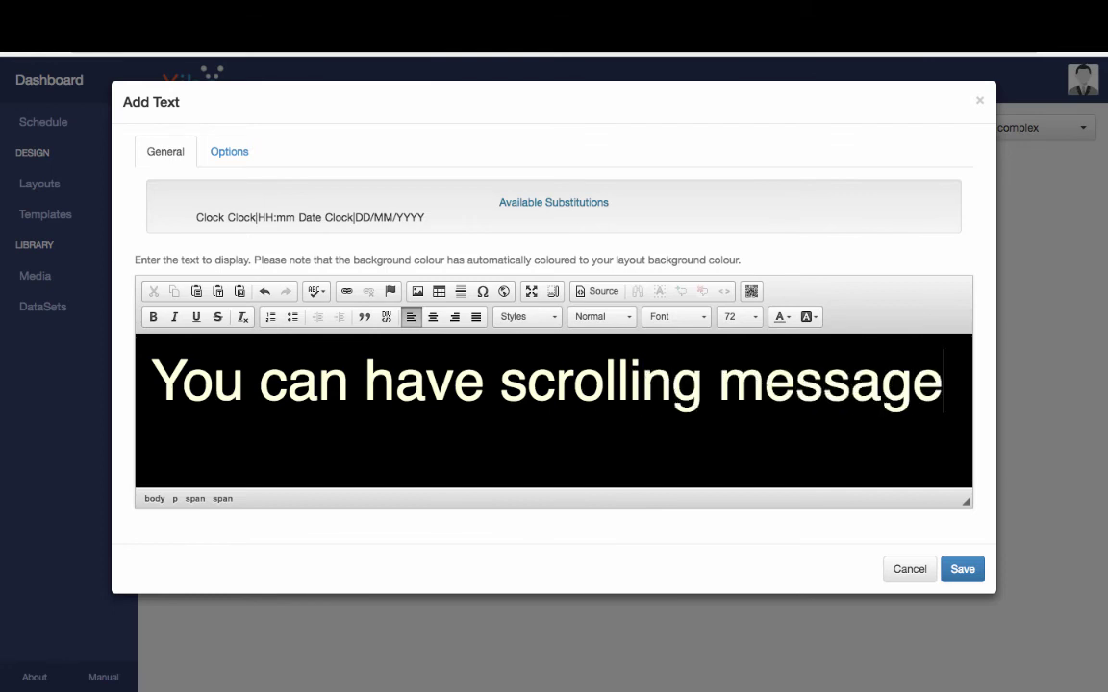
text(s along the bottome)
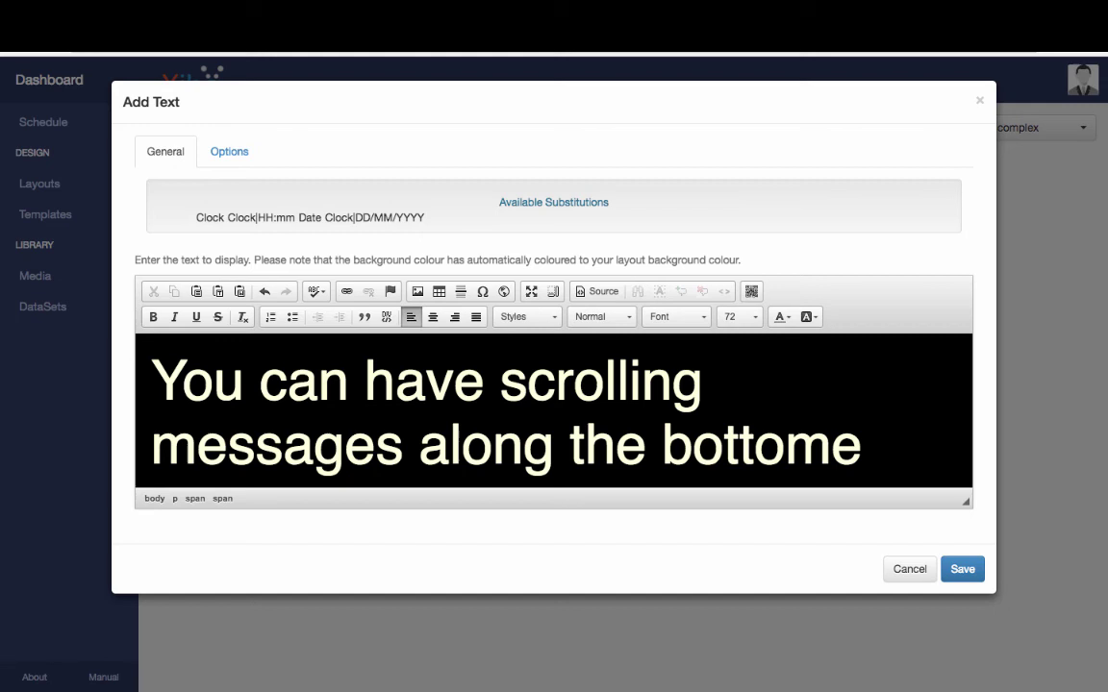
key(BackSpace)
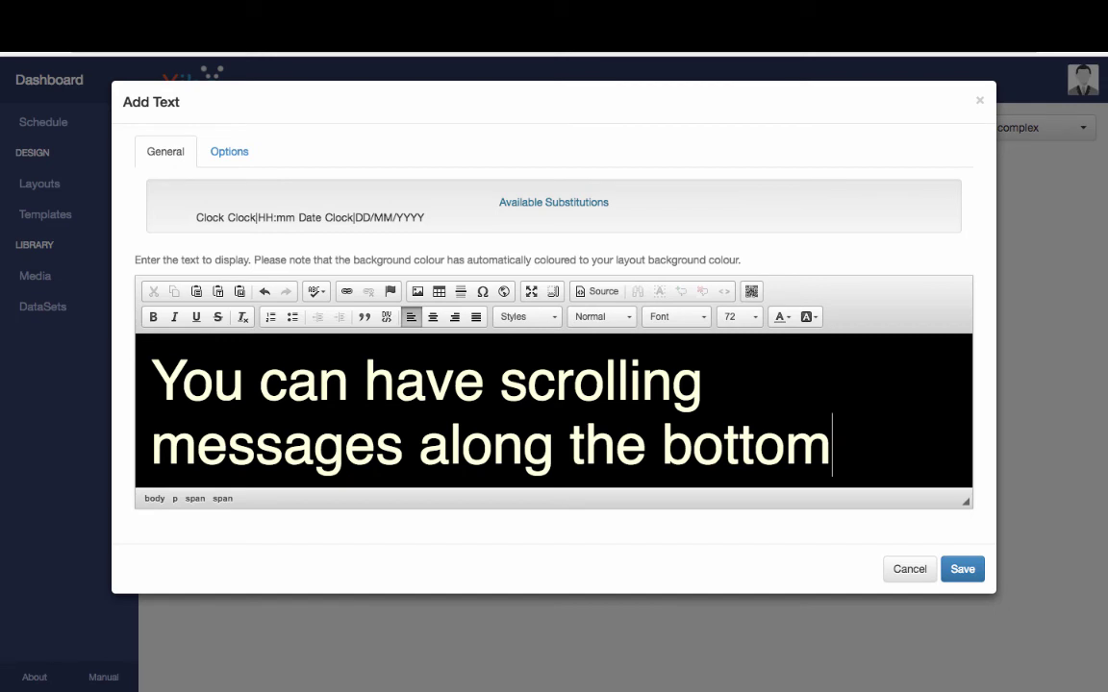
text(- all you have )
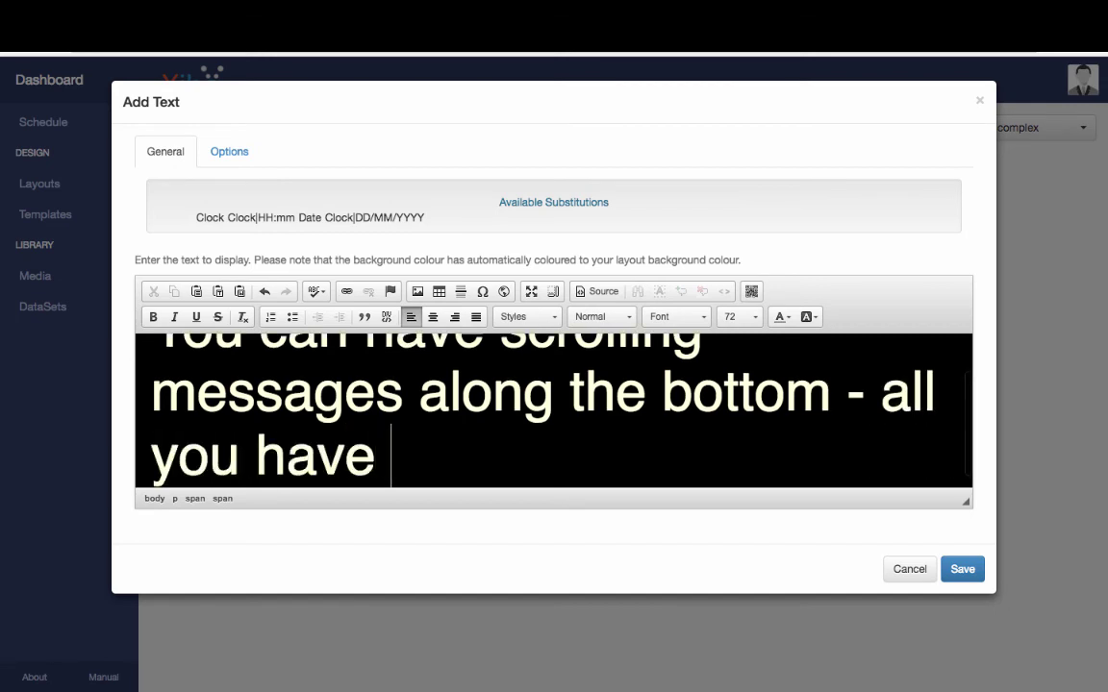
text(to do is type them in!)
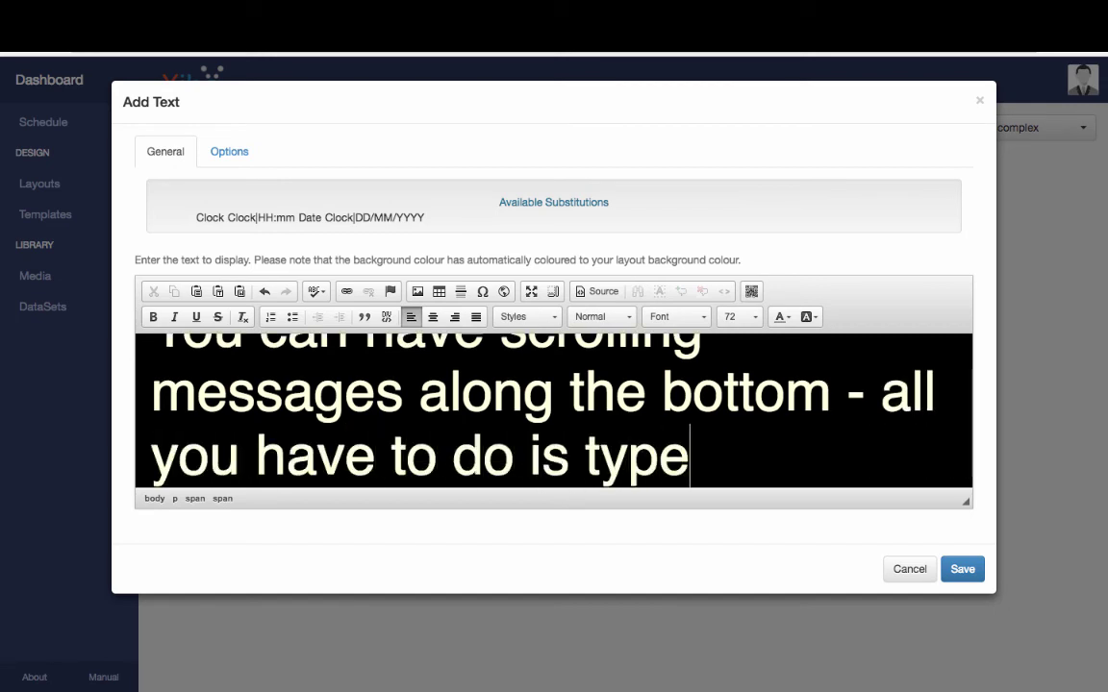
- Give the text the Marquee Left effect with speed 4 and a 30-second duration, save it, and close the timeline
click(231, 155)
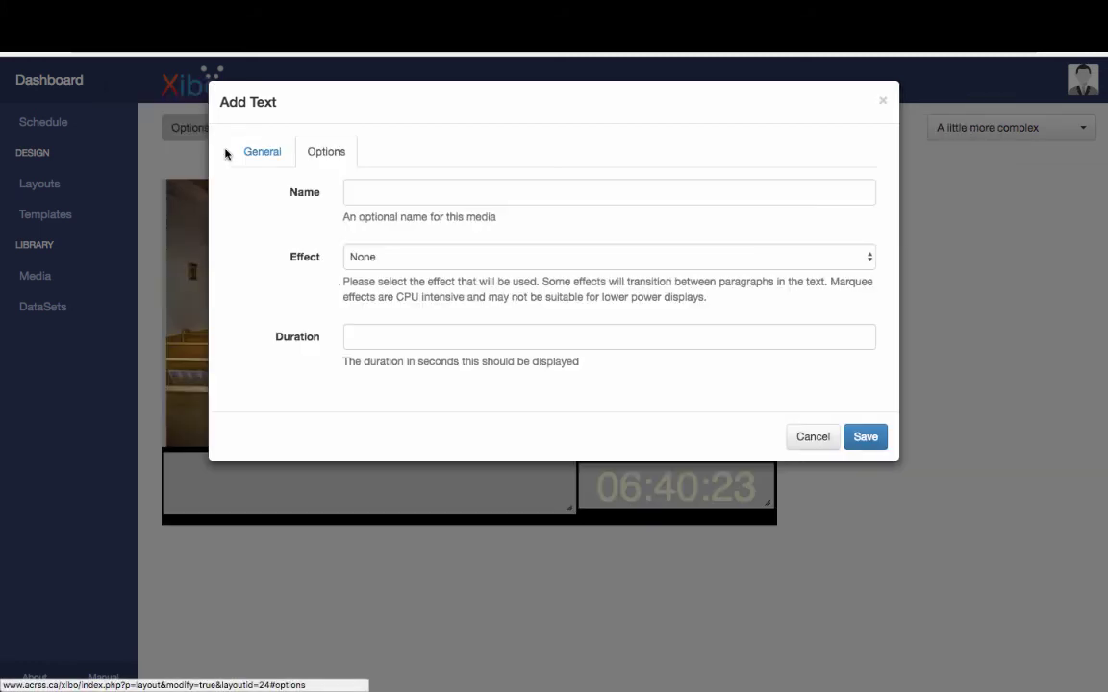
click(503, 257)
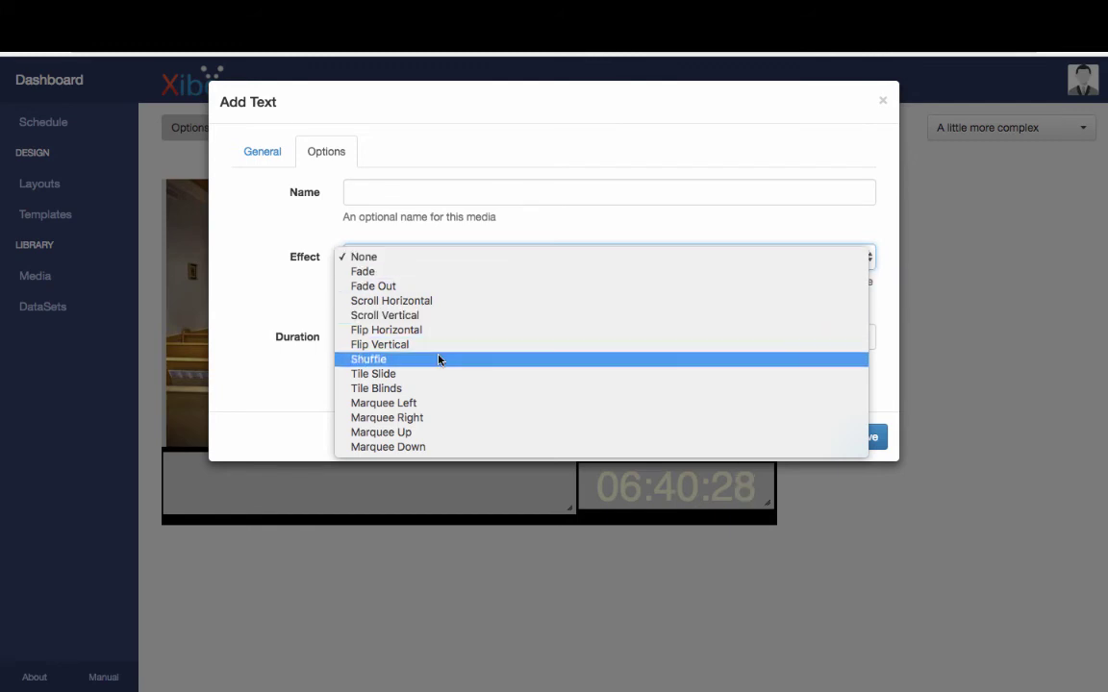
click(427, 408)
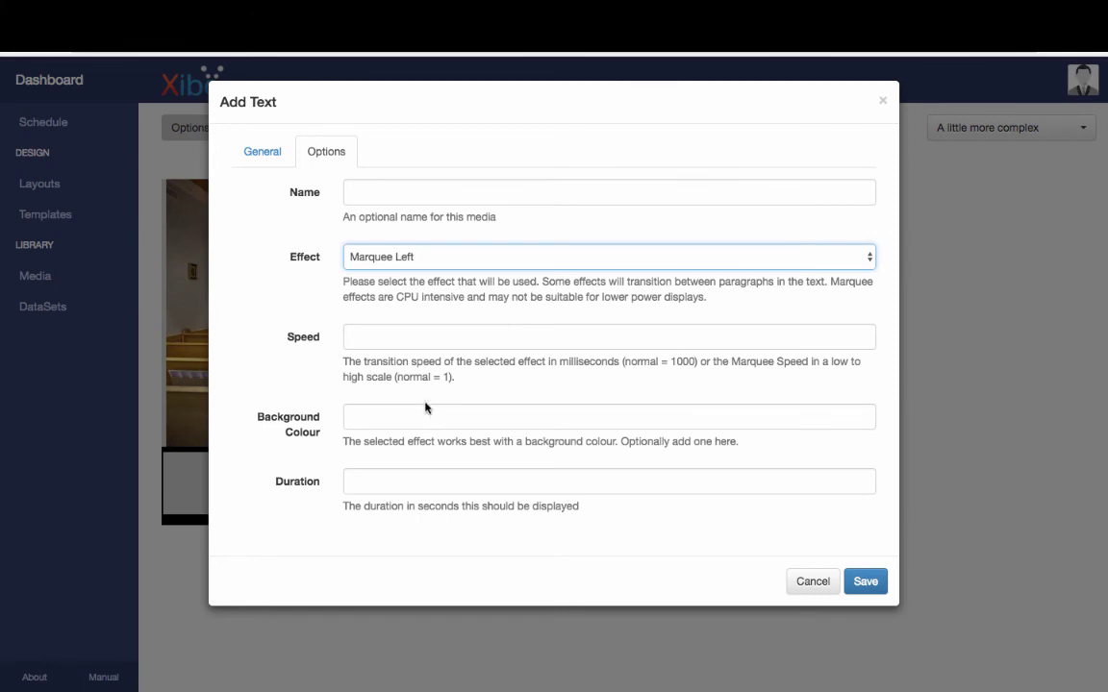
click(429, 338)
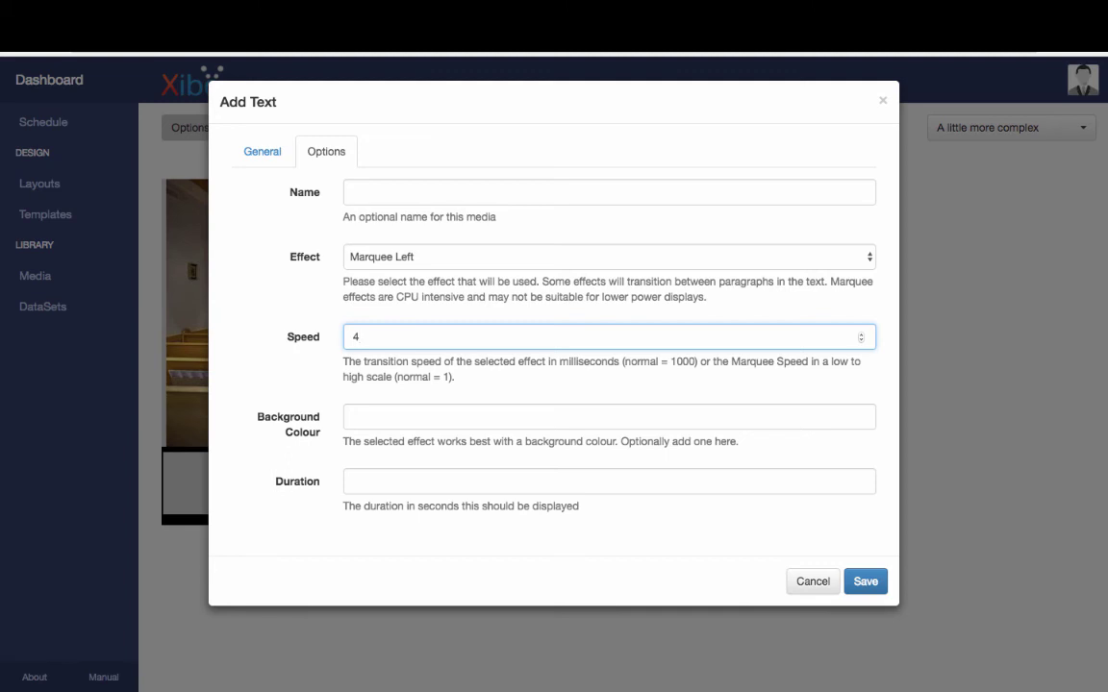
click(395, 481)
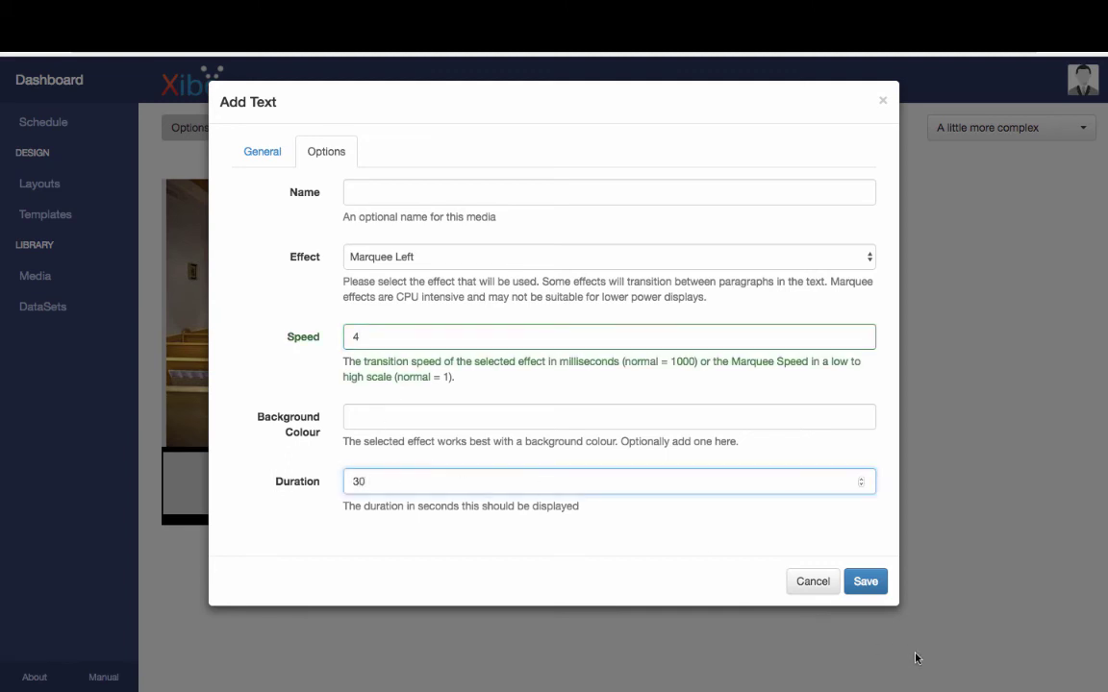
click(870, 584)
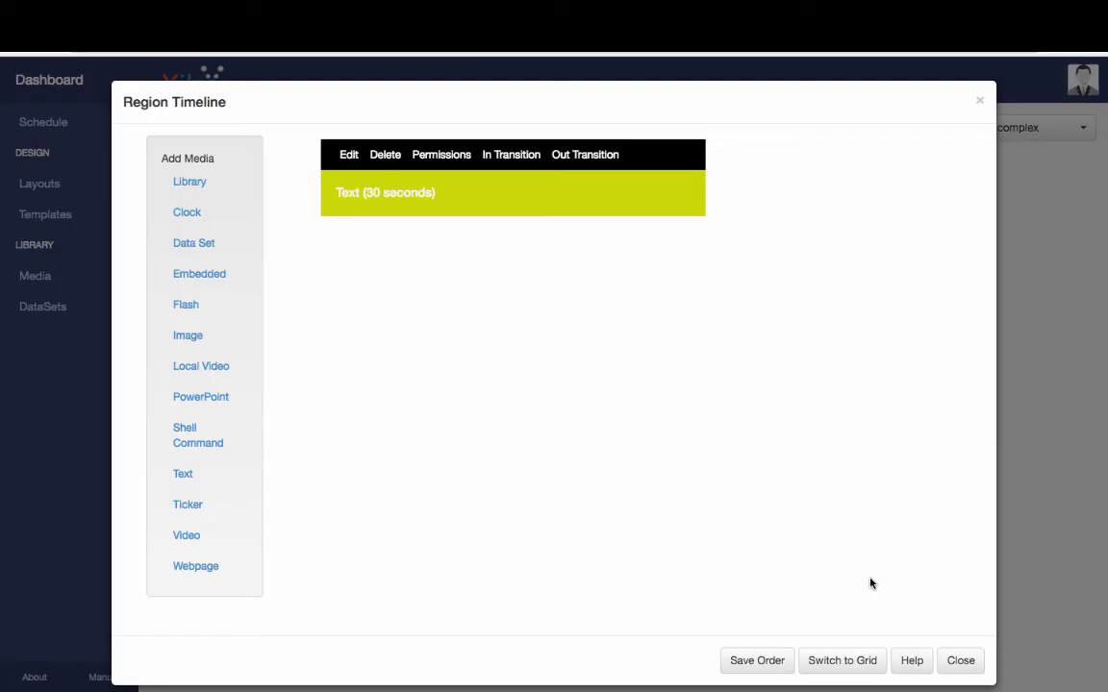
click(961, 664)
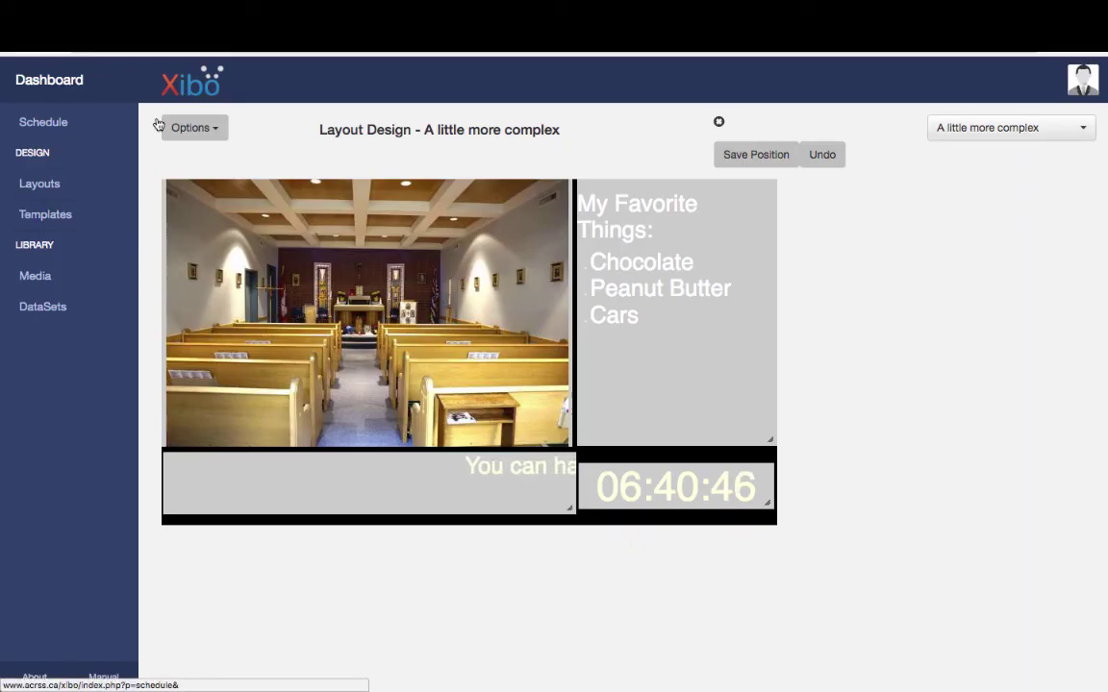
- Preview the layout to check the scrolling message's placement, close the preview, and save the new region's position
click(215, 130)
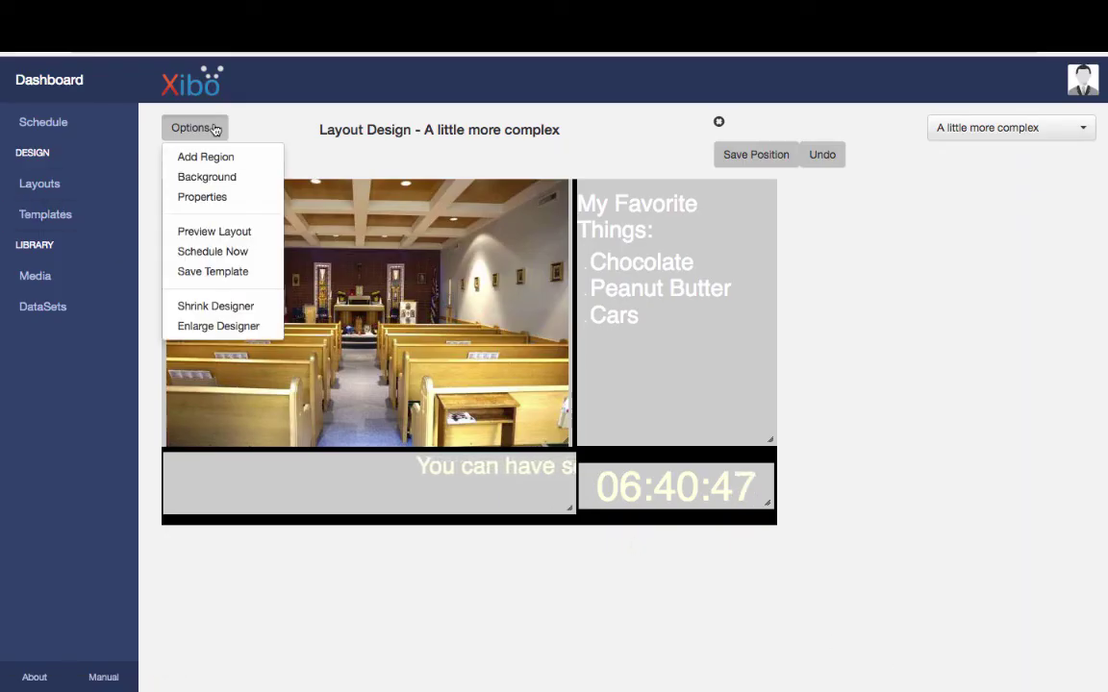
click(229, 230)
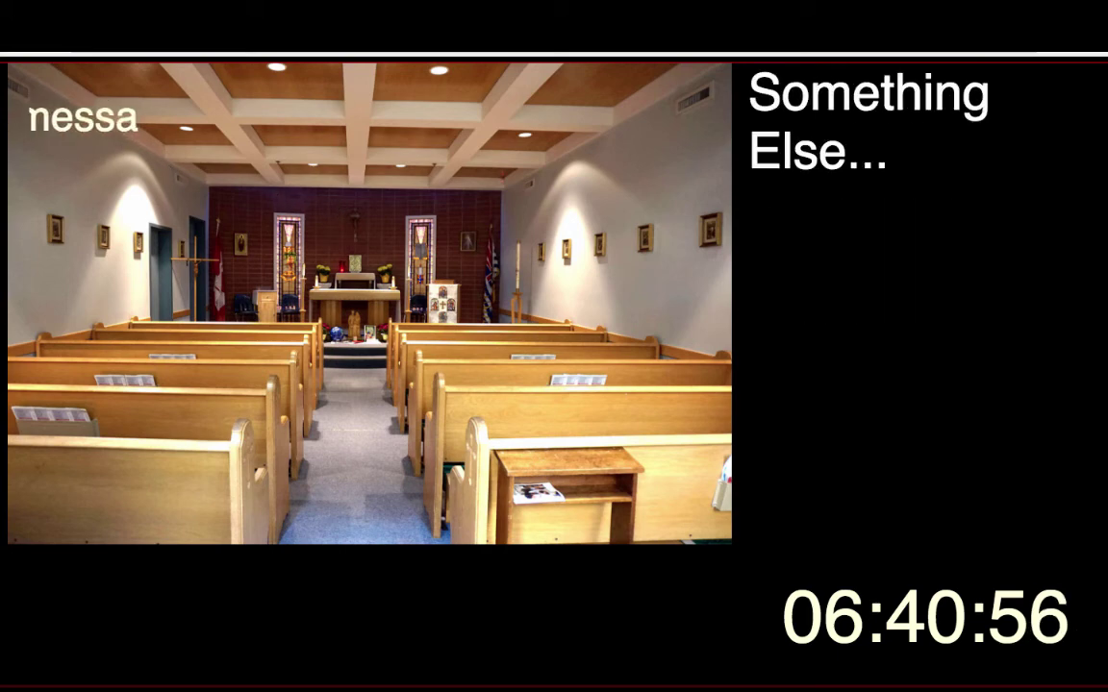
key(ctrl+w)
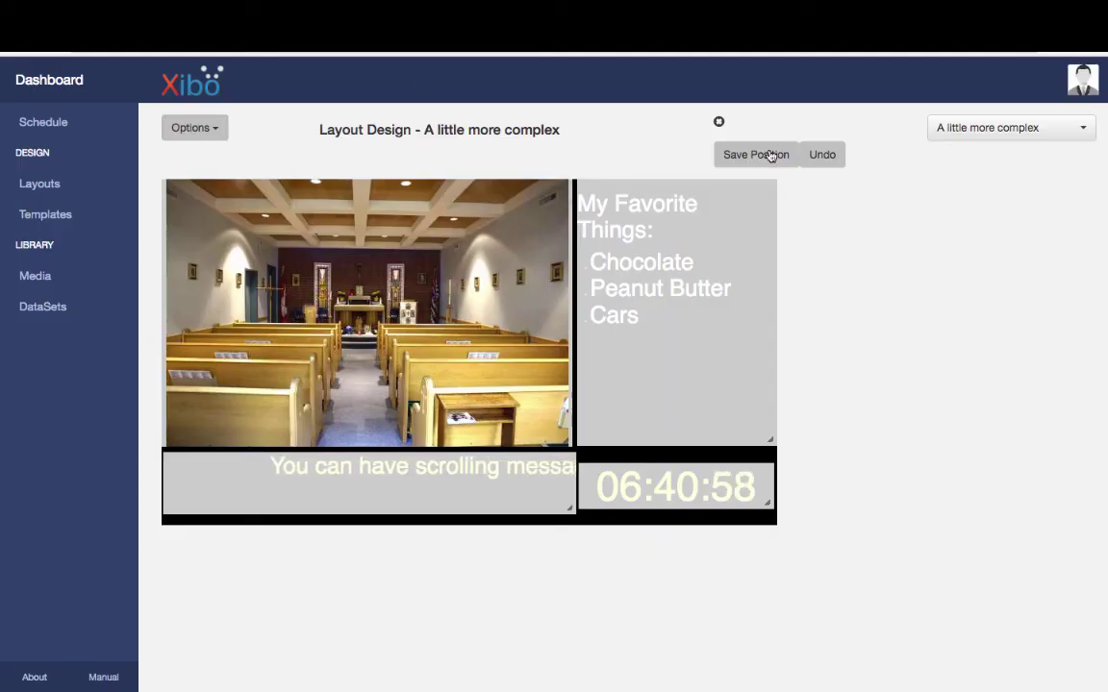
click(770, 156)
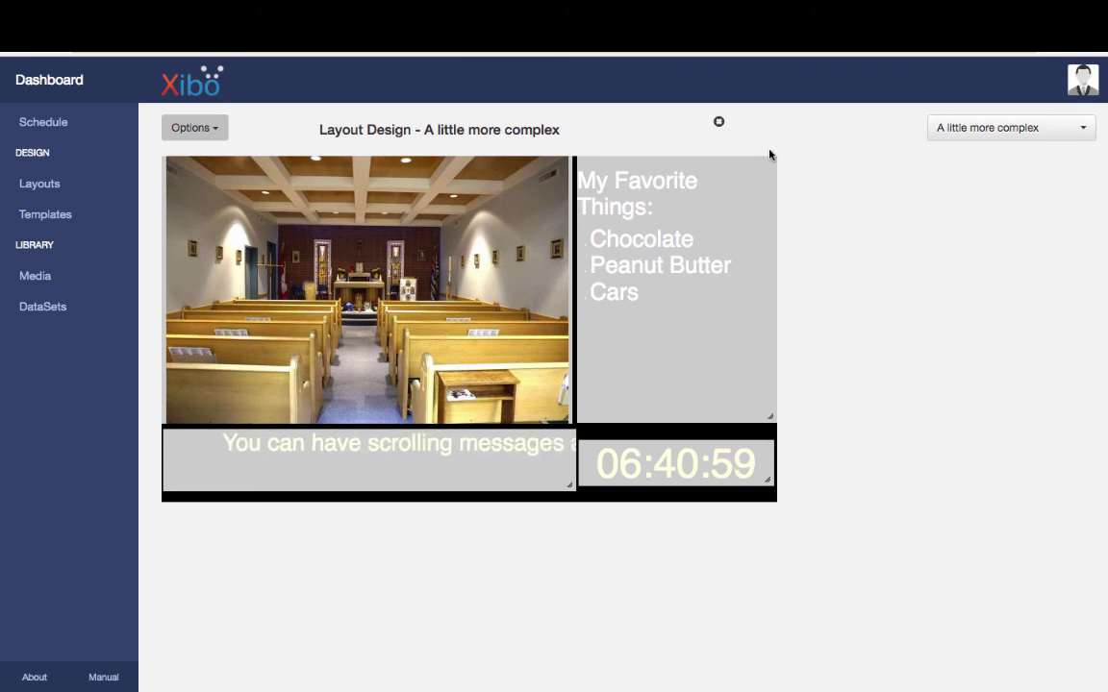
- Change the whole scrolling message to font size 88, save the text, and close the region's timeline
double_click(405, 463)
click(352, 157)
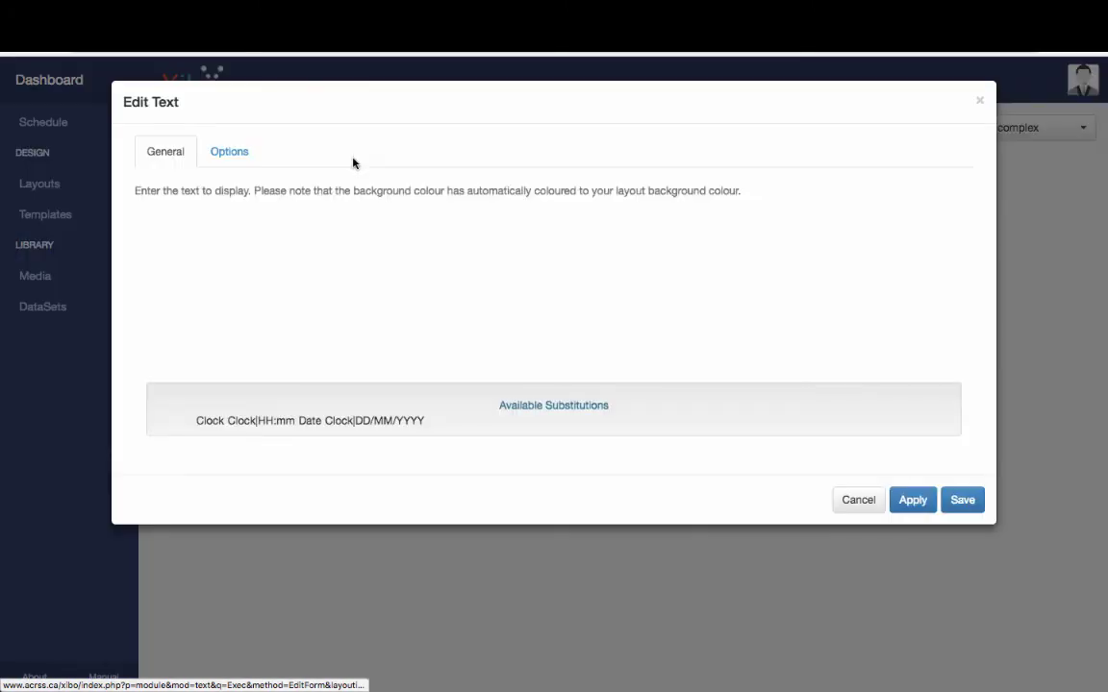
key(ctrl+a)
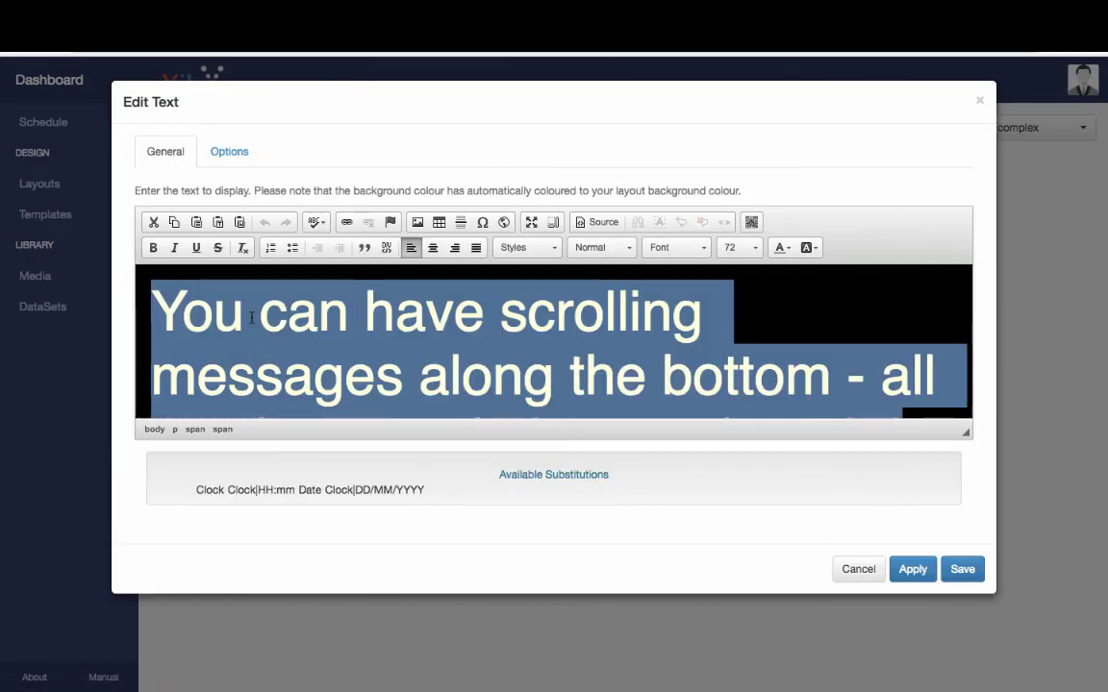
click(750, 248)
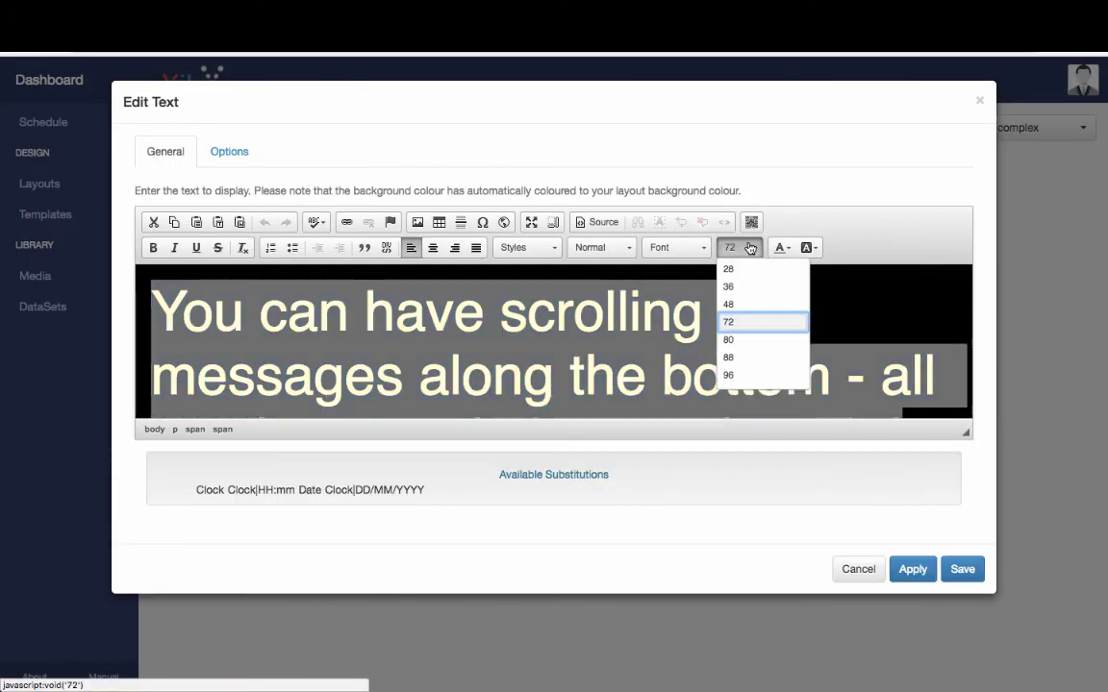
click(729, 358)
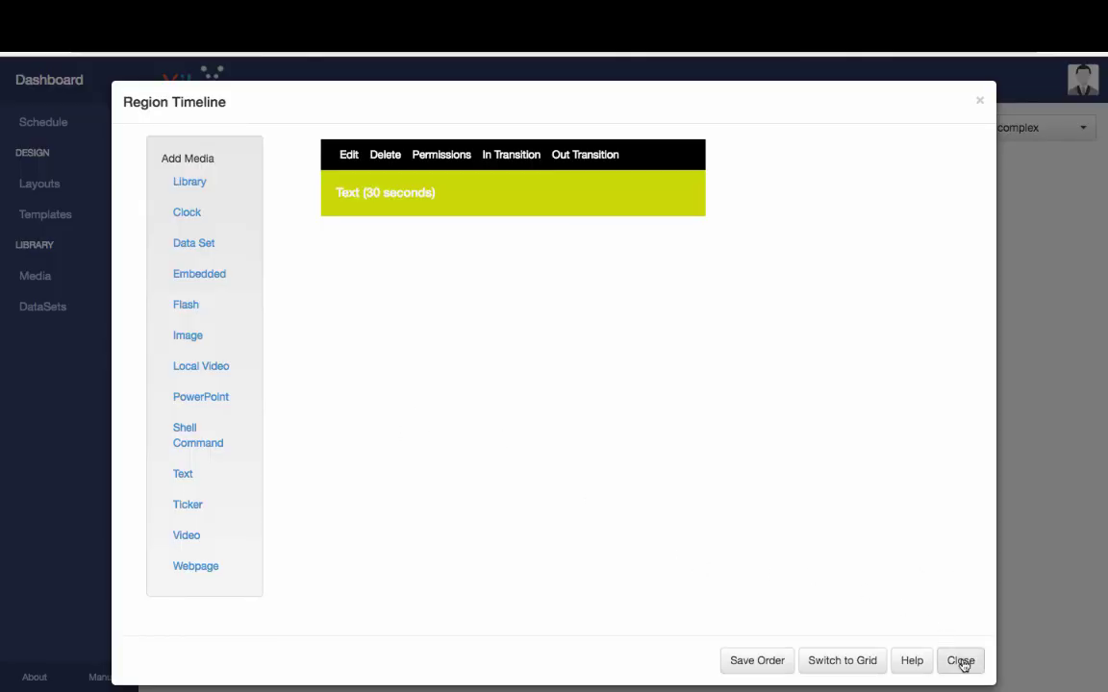
click(960, 661)
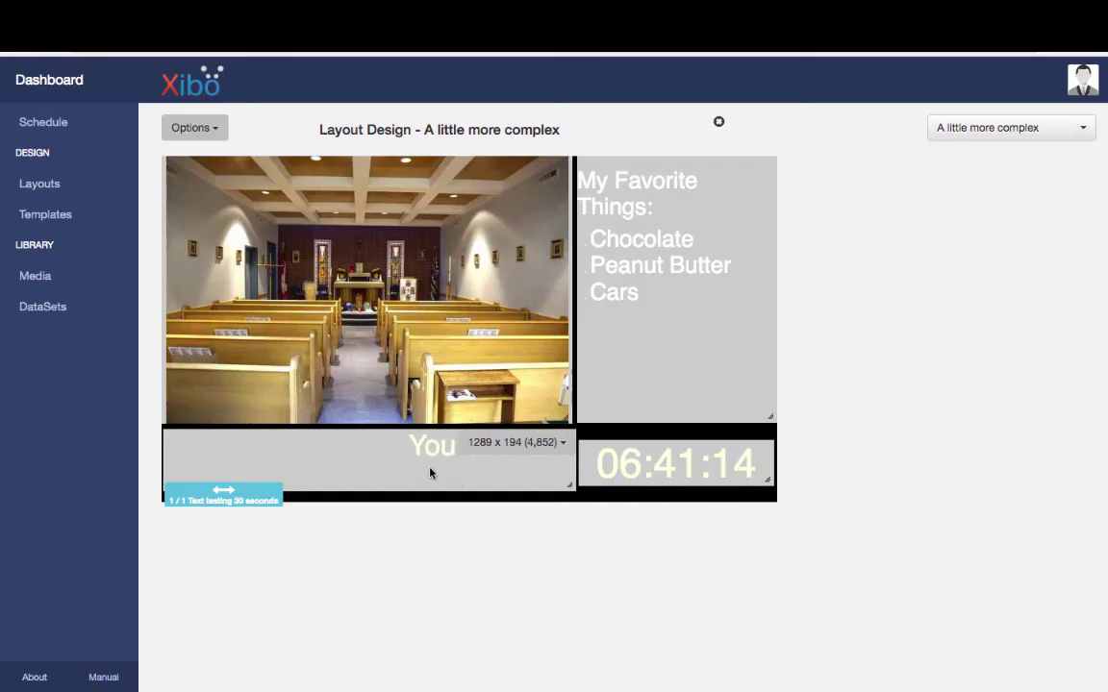
- Reduce the scrolling message region to about 139 high at (4,907), save its position, and preview the layout
mouse_move(430, 491)
mouse_down()
mouse_move(423, 466)
mouse_move(415, 489)
mouse_up()
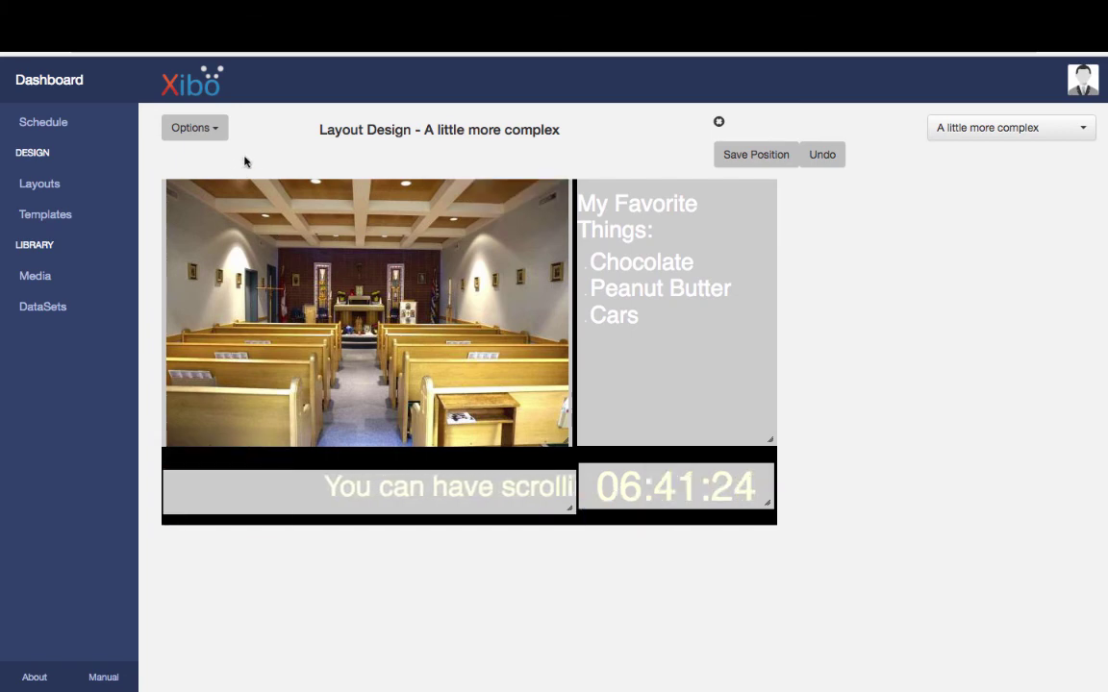
click(742, 156)
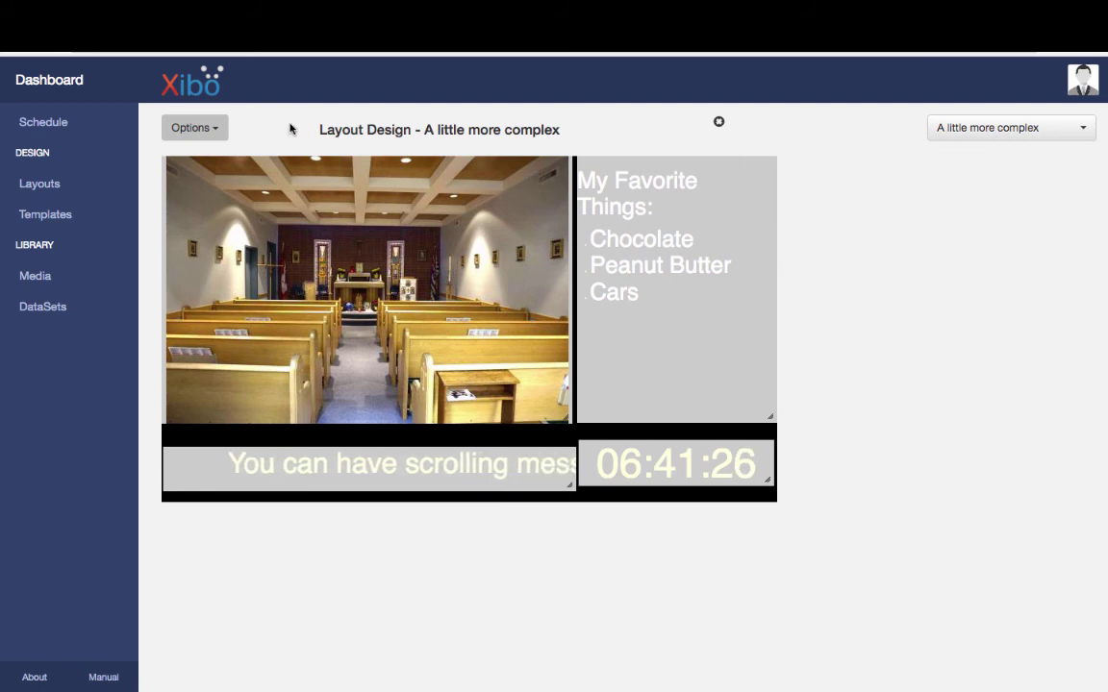
click(216, 127)
click(214, 237)
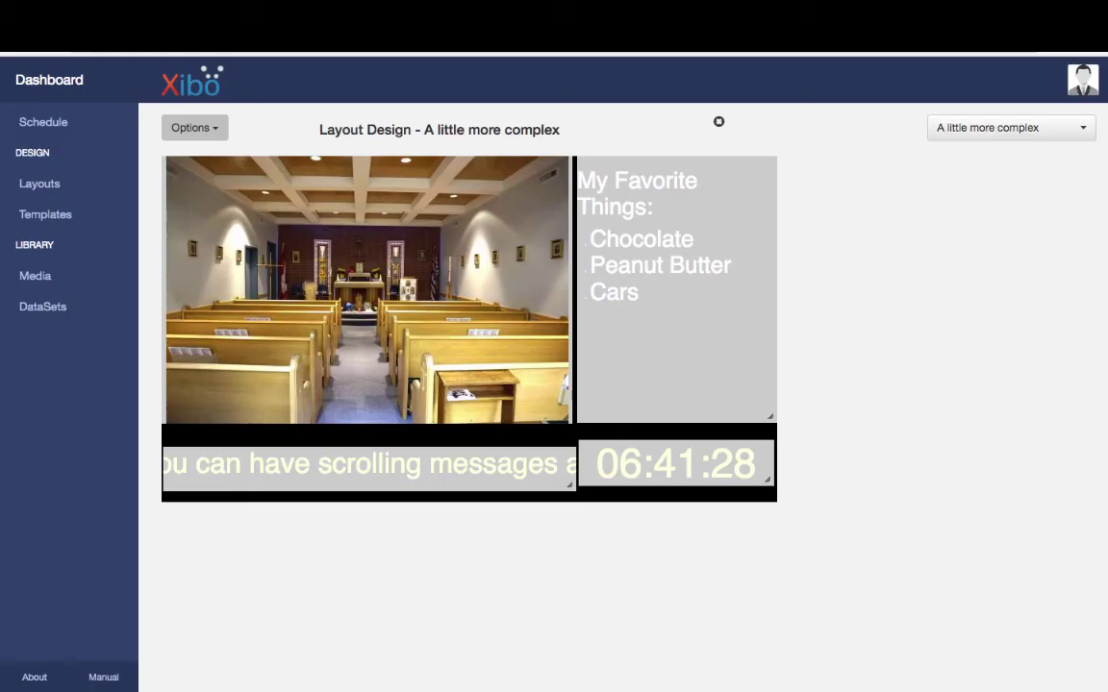
- Widen the scrolling message region to about 1692 x 139 so that it extends across part of the clock region
drag(570, 484, 699, 508)
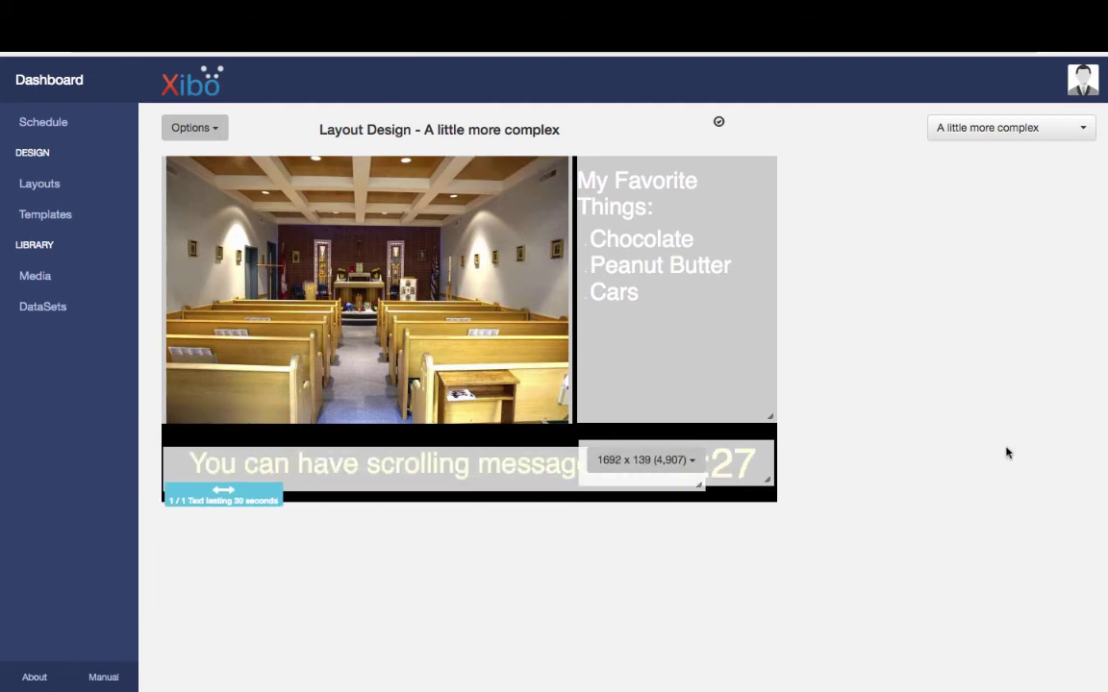
- Preview the layout to check how the widened scrolling message runs beside the clock, and close the preview
click(214, 128)
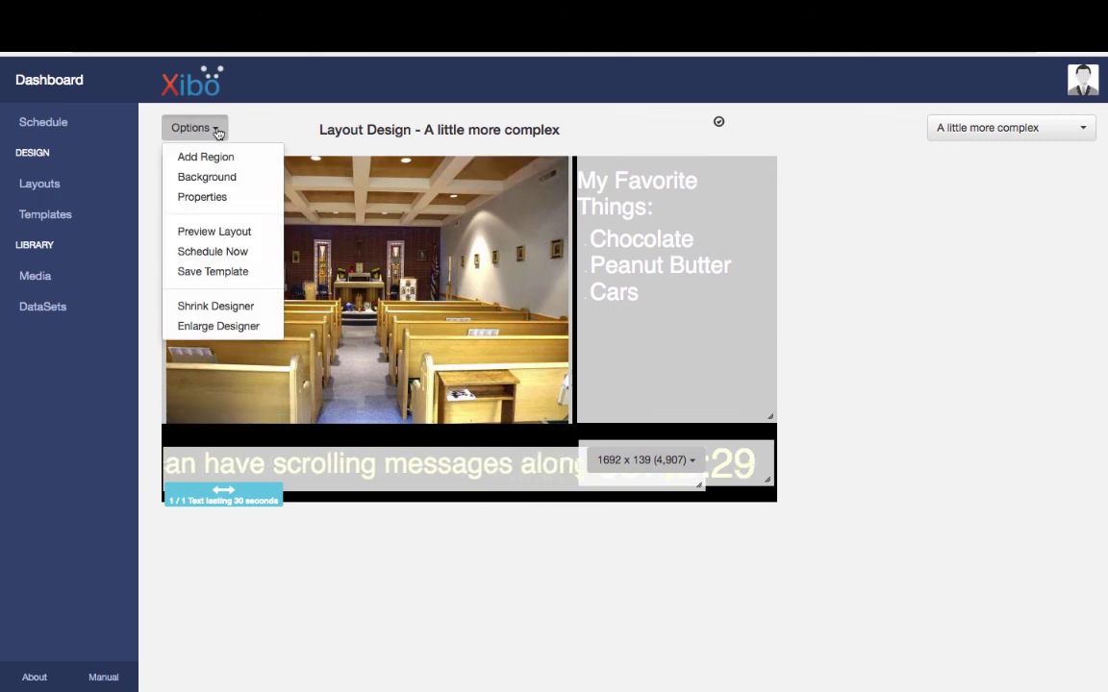
click(233, 235)
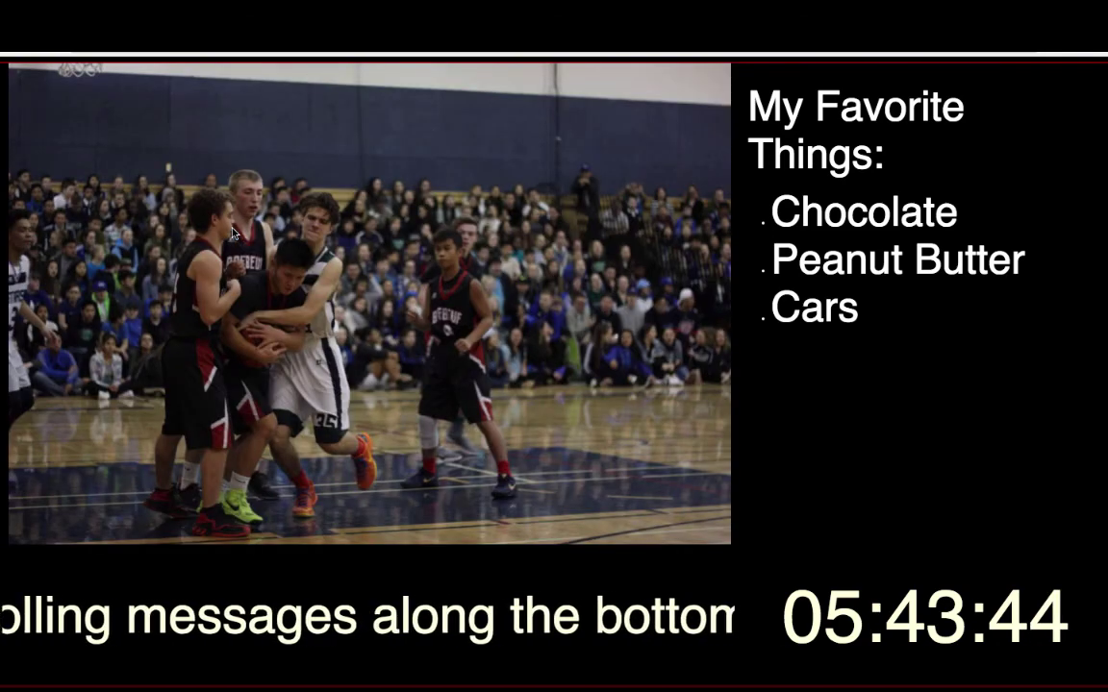
key(super+w)
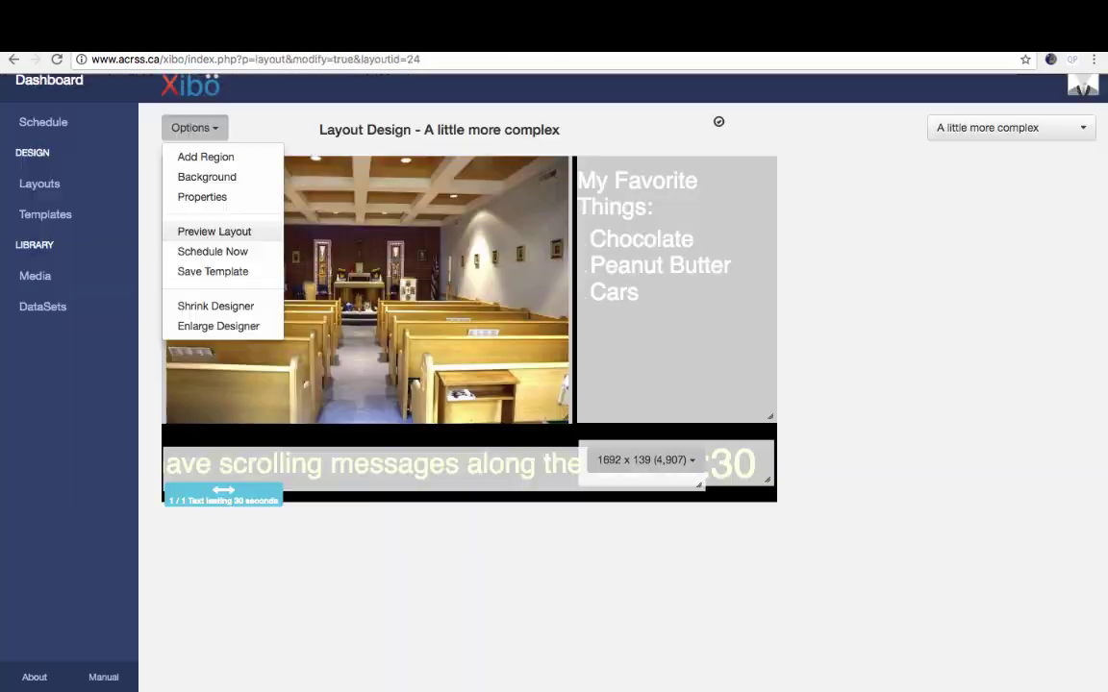
- Add a second scrolling-region text: "Ok - this is going to be another scrolling message - best to check the timing to make sure it's sufficient to run it!"
click(406, 472)
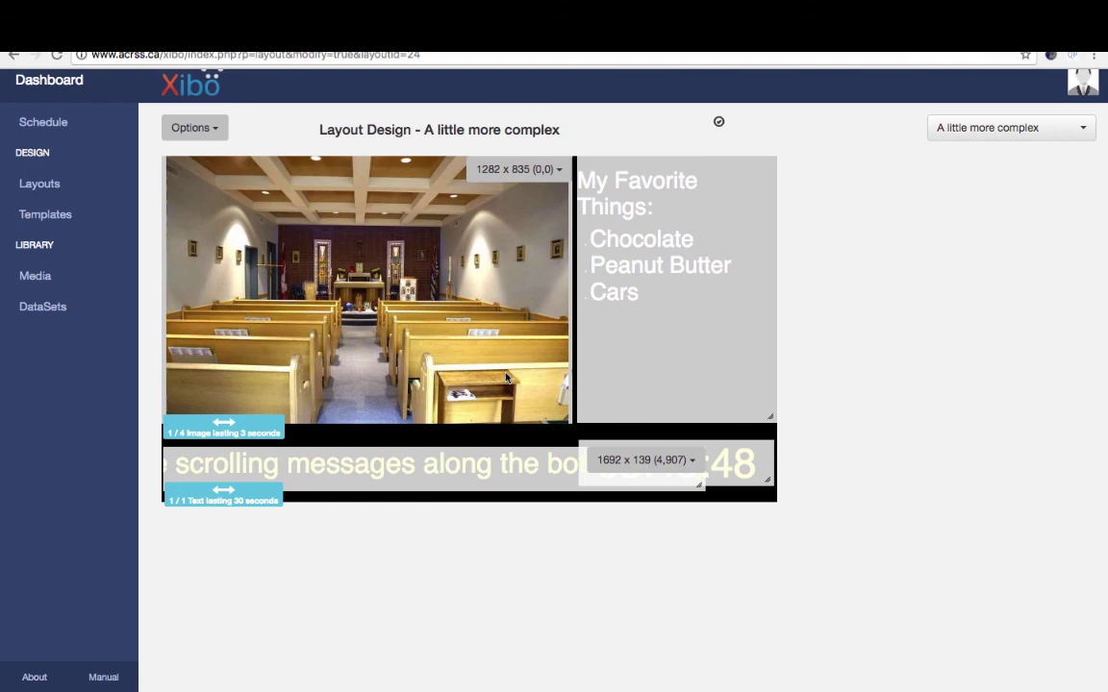
double_click(406, 472)
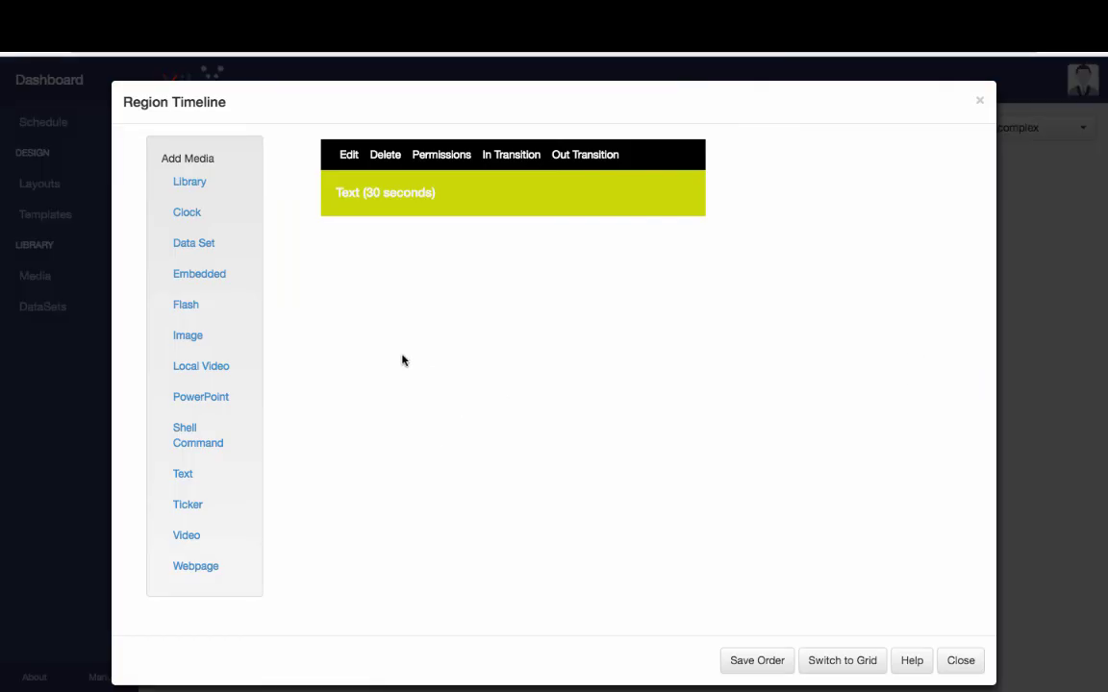
mouse_move(503, 235)
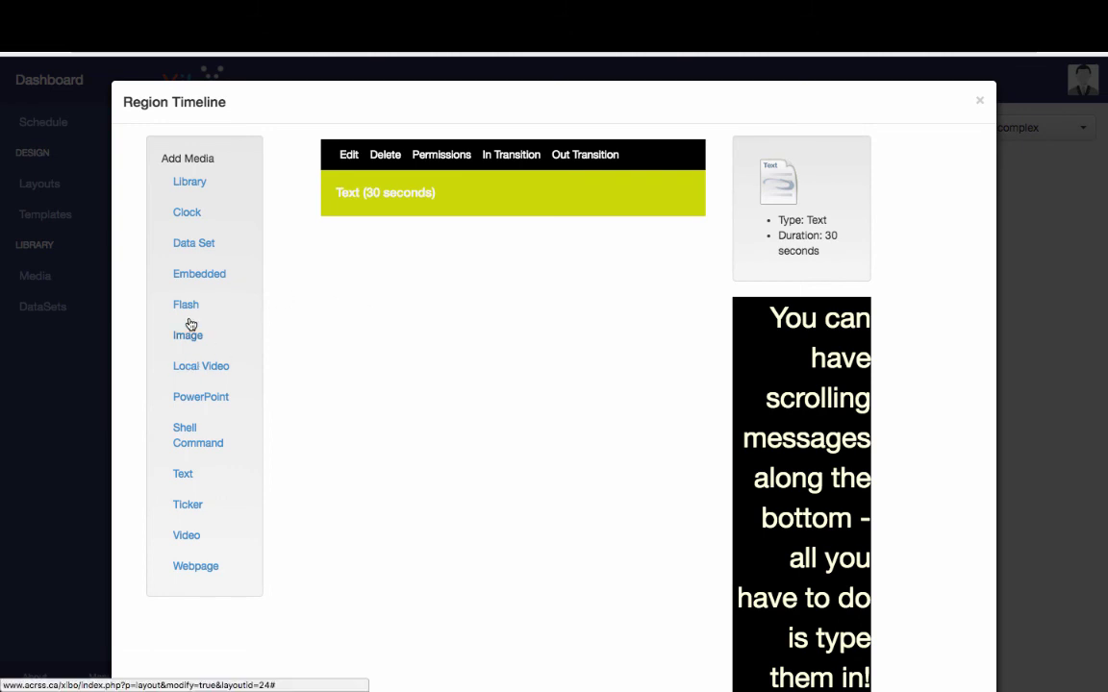
click(184, 472)
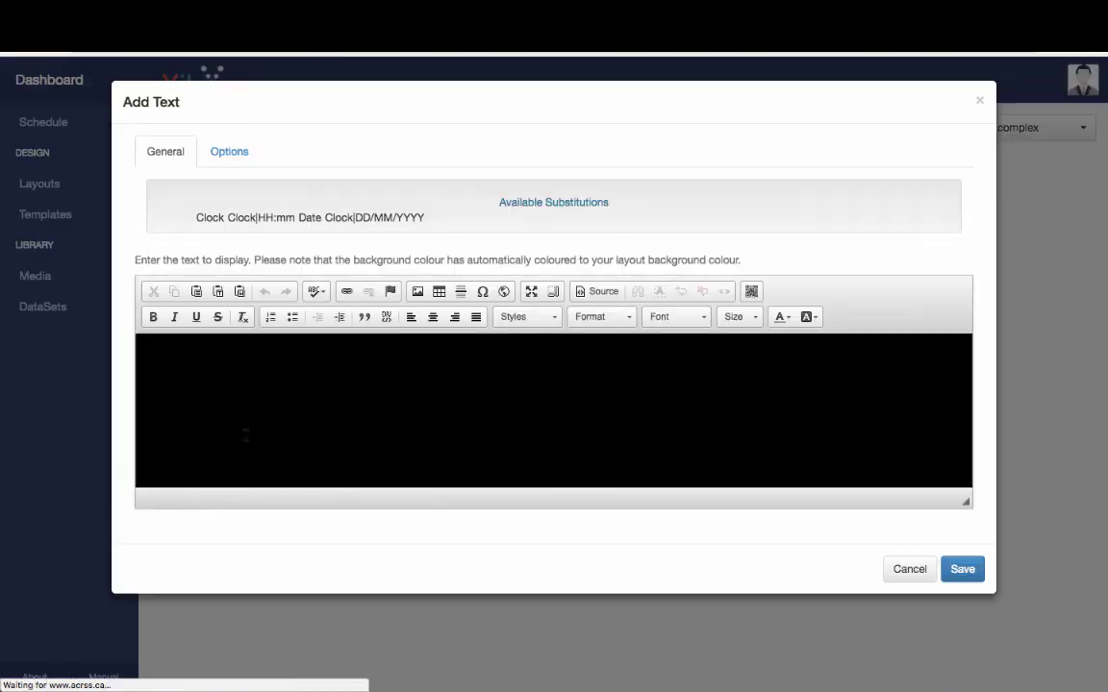
key(ctrl+v)
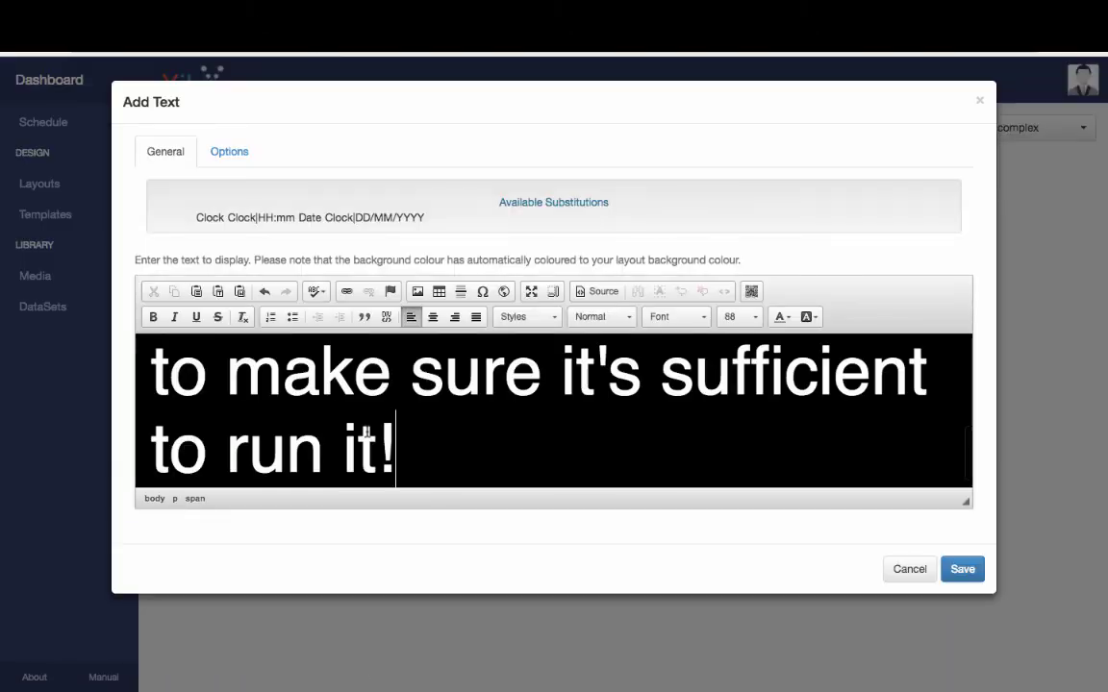
scroll(366, 433, up, 10)
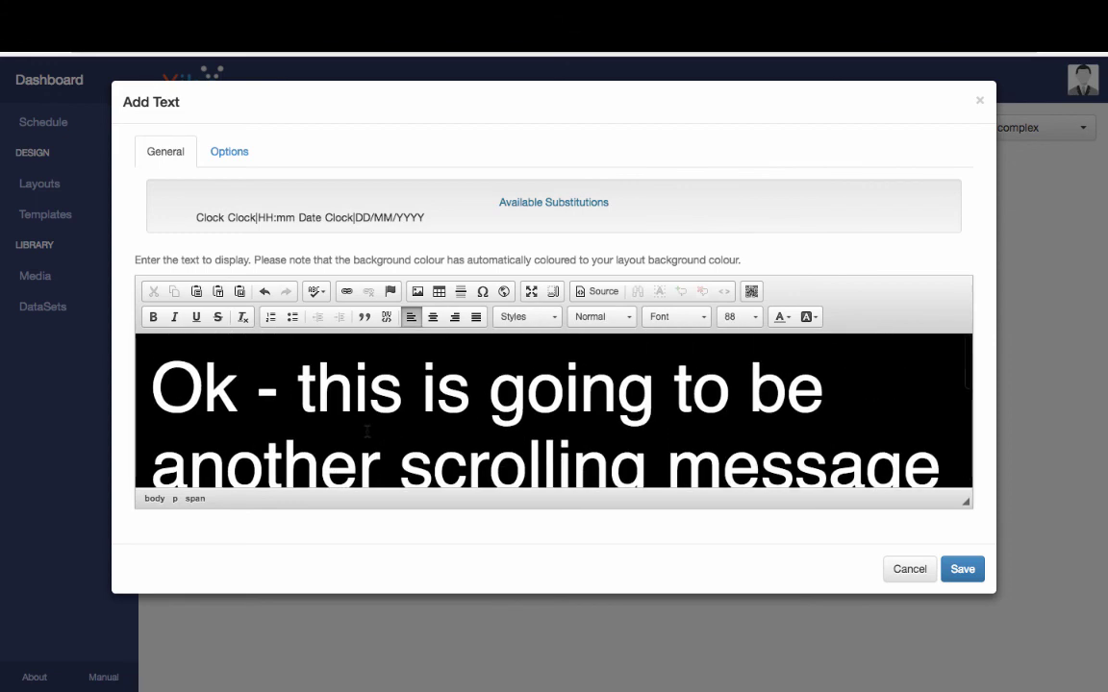
scroll(367, 433, down, 10)
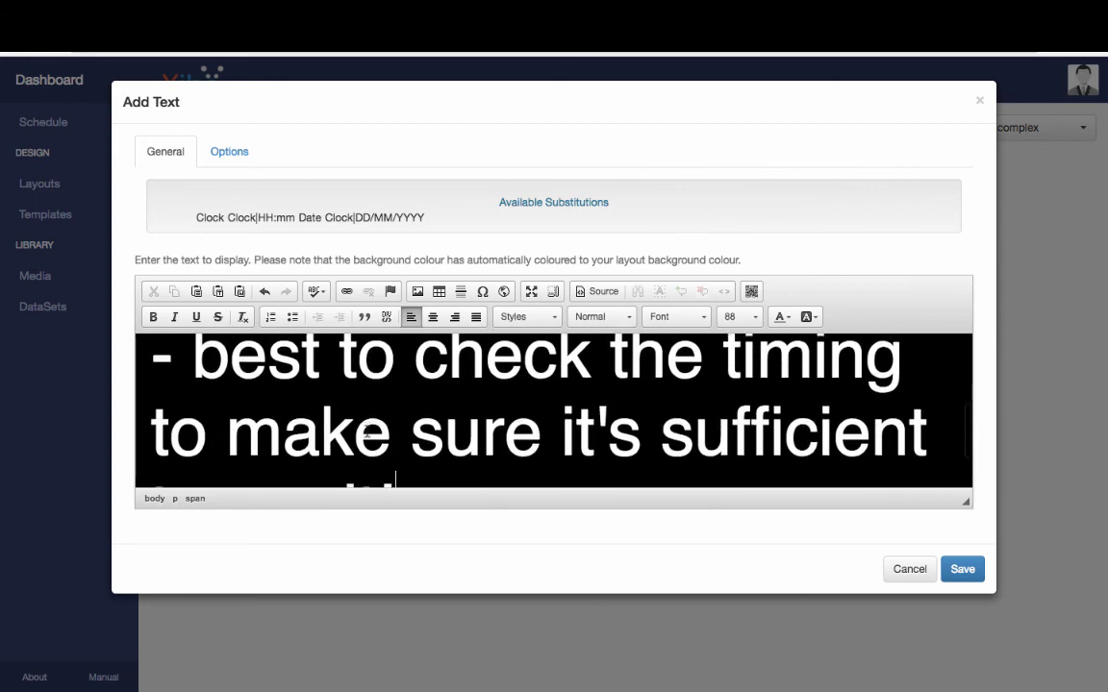
scroll(366, 433, up, 3)
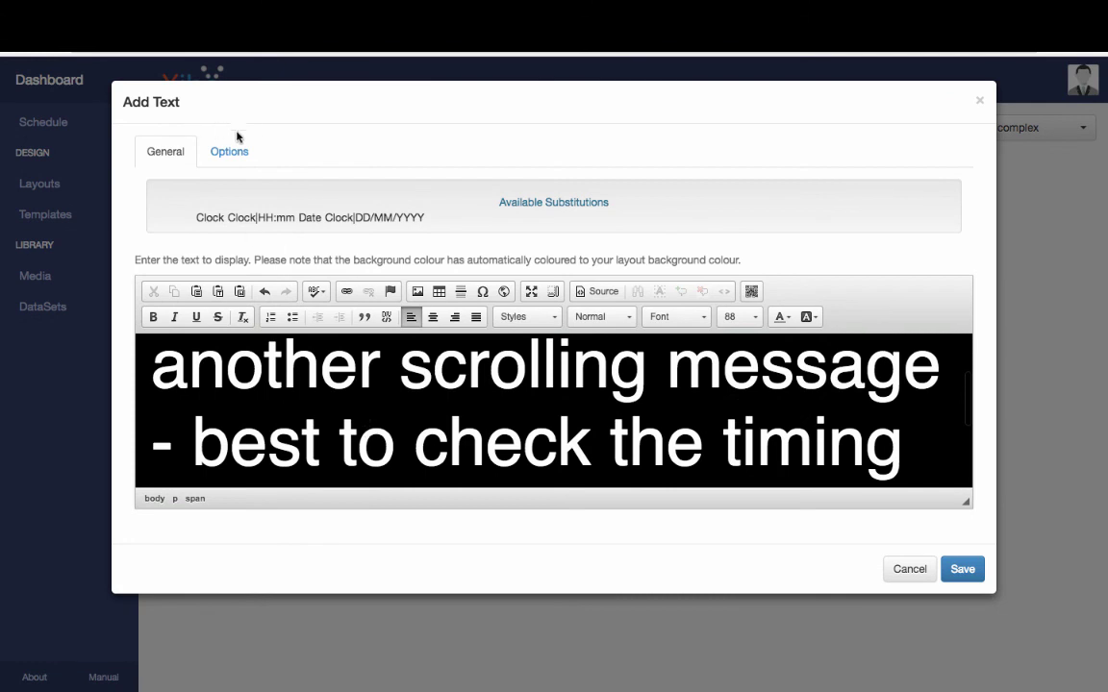
- Give the new text the Marquee Left effect with speed 4 and a duration of 20 seconds, and save it
click(229, 153)
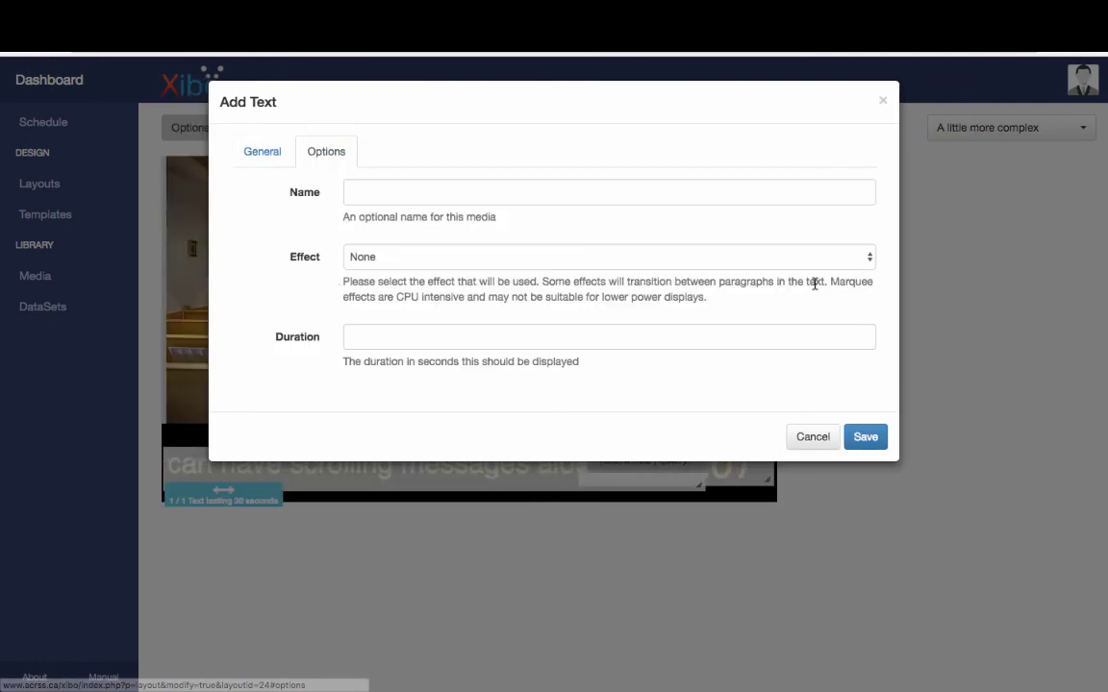
click(868, 264)
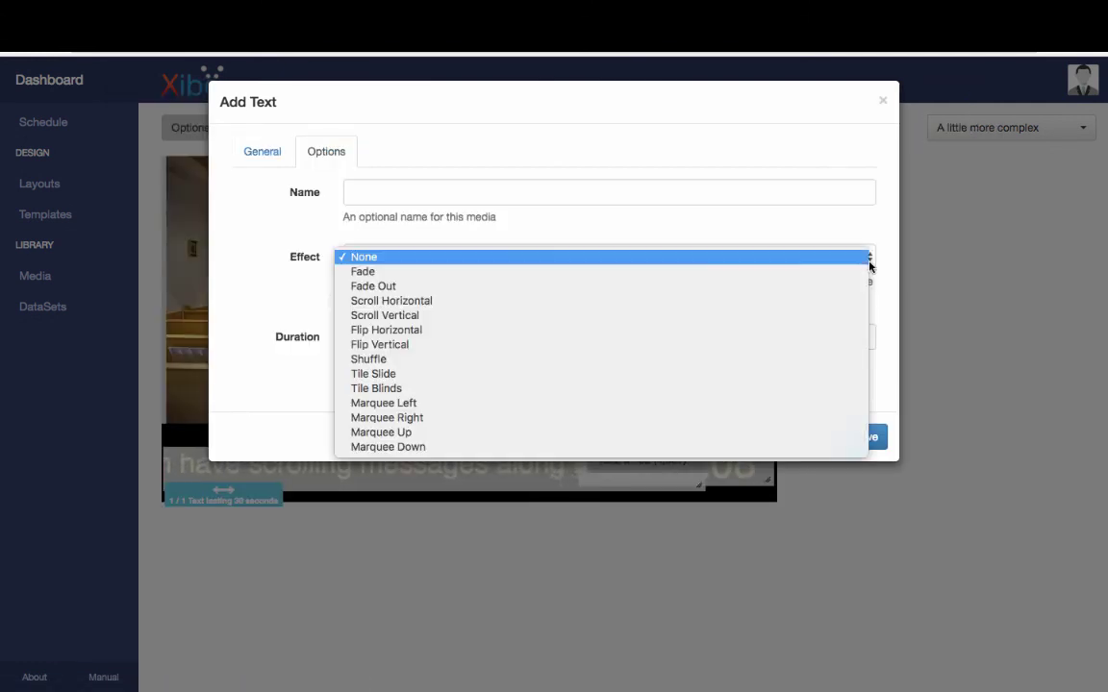
click(677, 403)
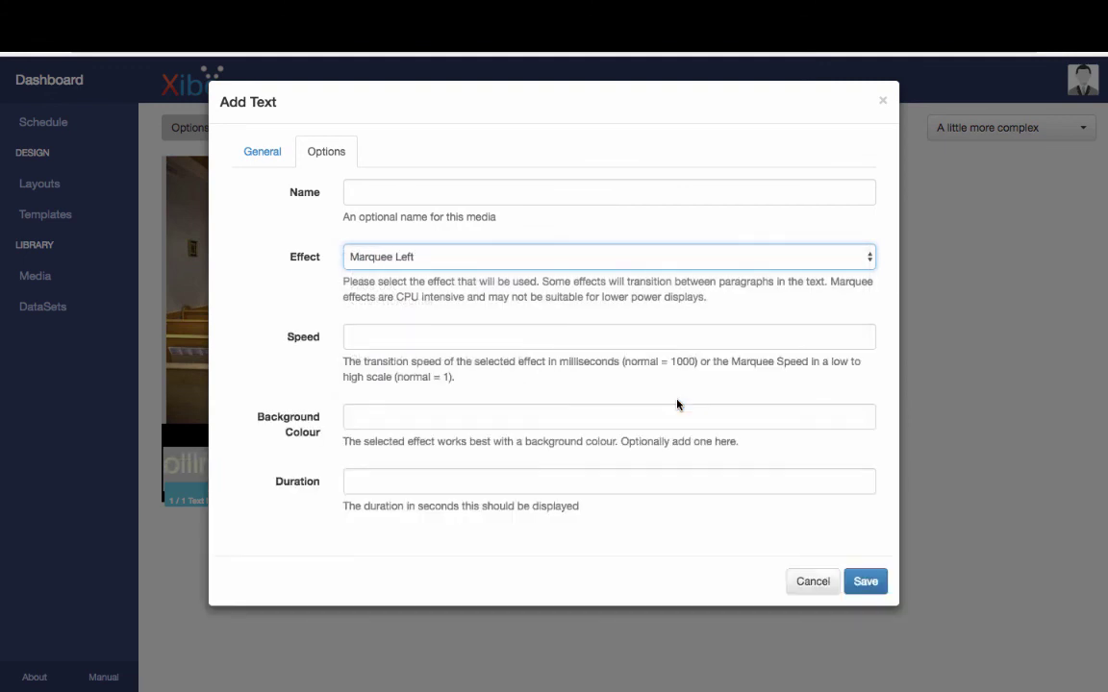
click(546, 336)
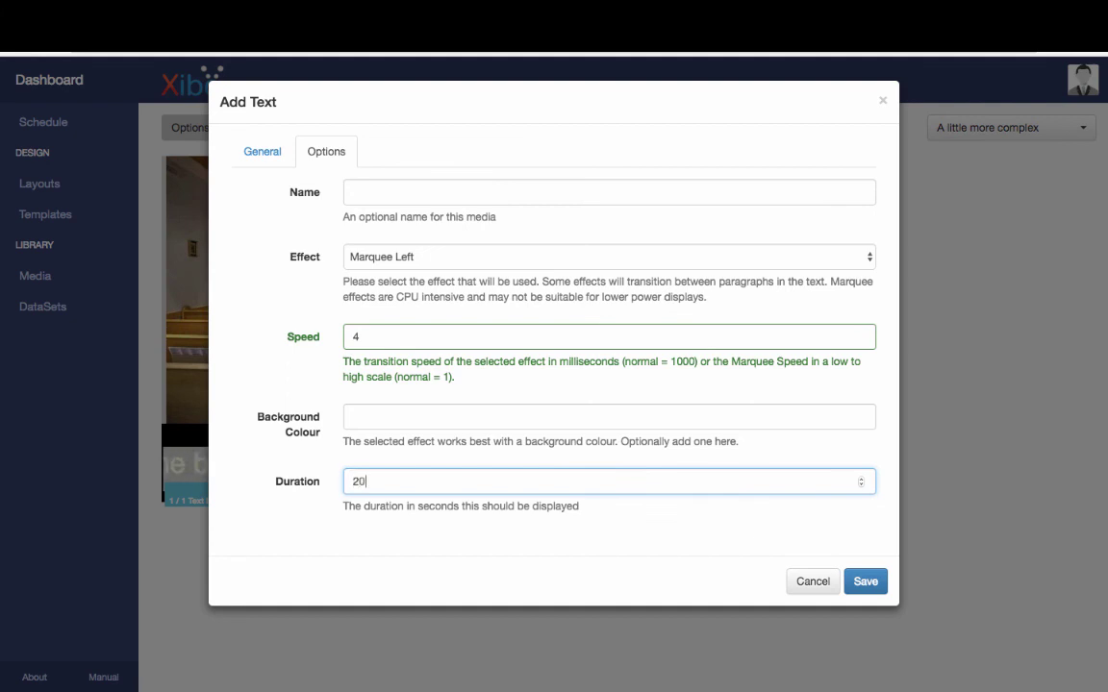
click(866, 583)
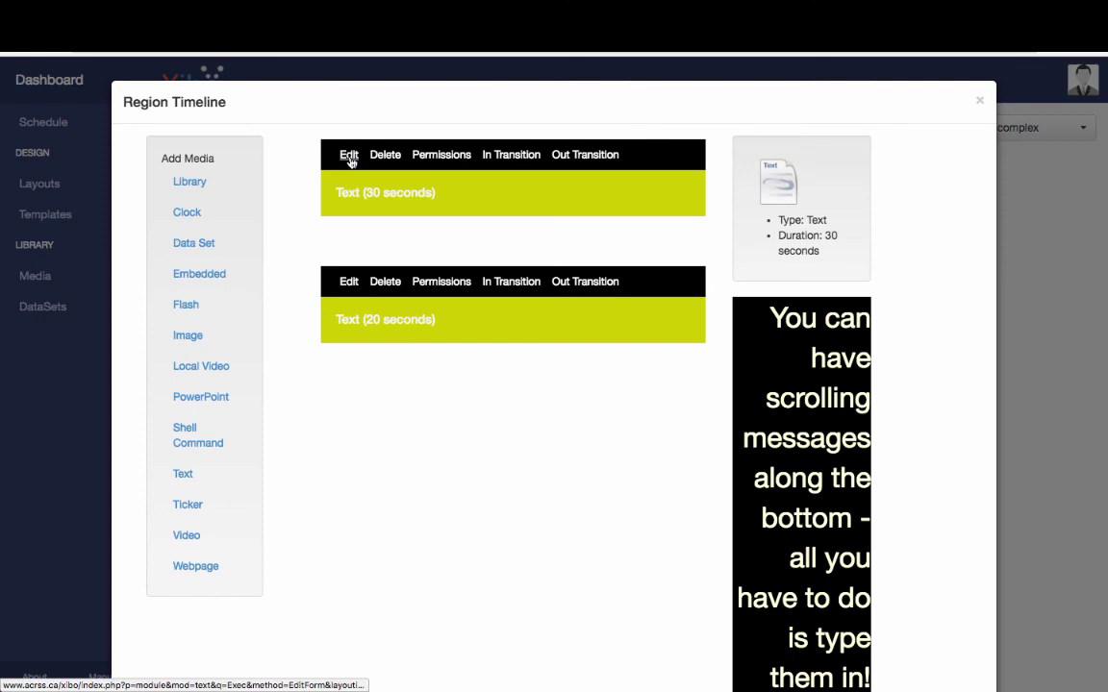
- Set the first scrolling message's duration to 20 seconds, save it, close the region's timeline, and preview the layout
click(350, 162)
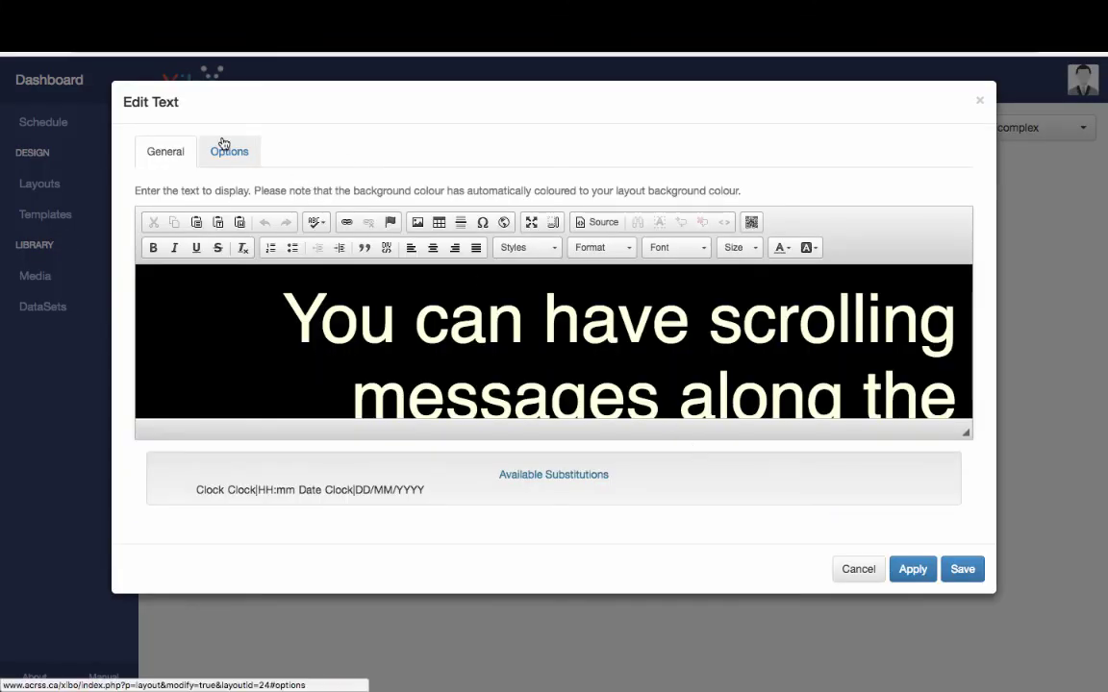
click(223, 151)
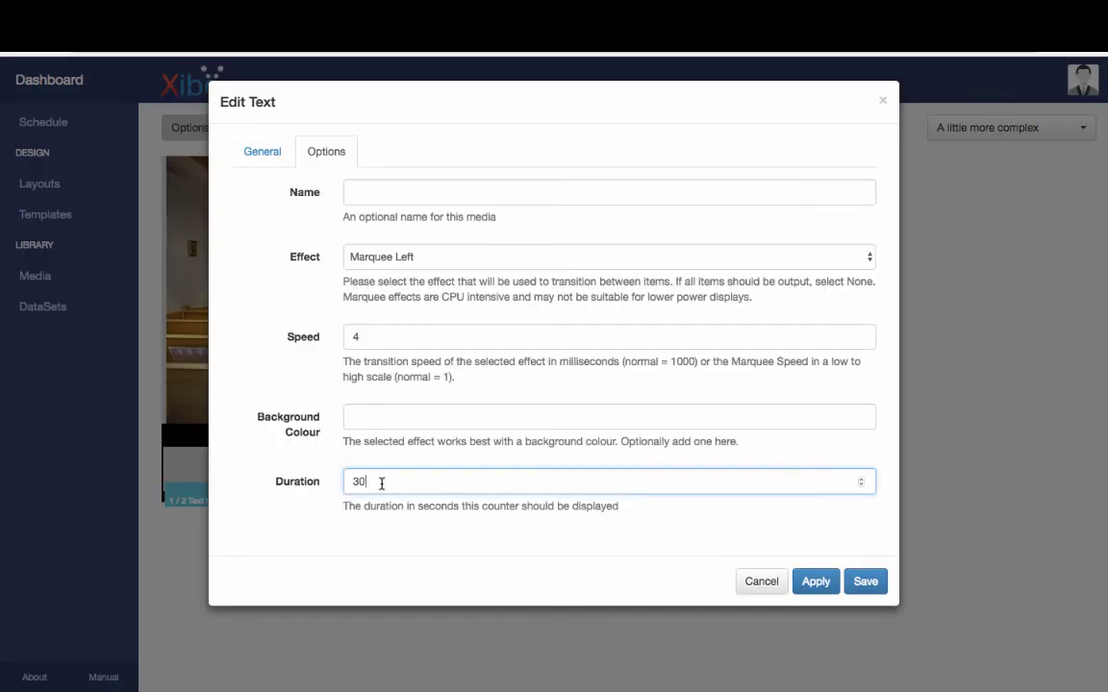
click(864, 583)
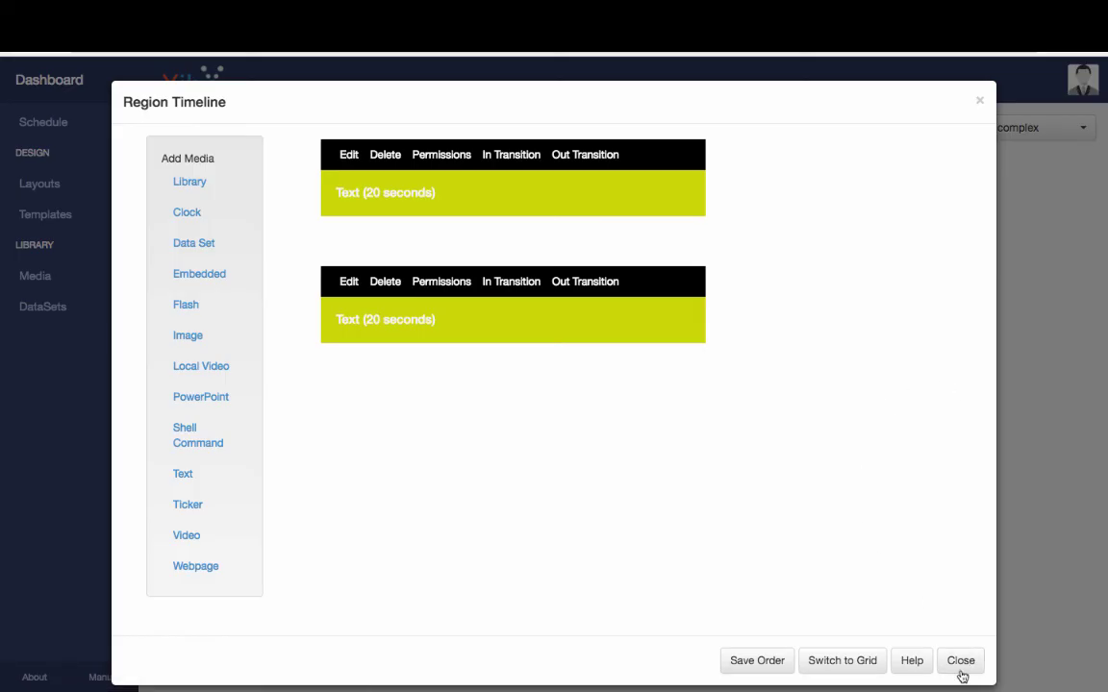
click(959, 661)
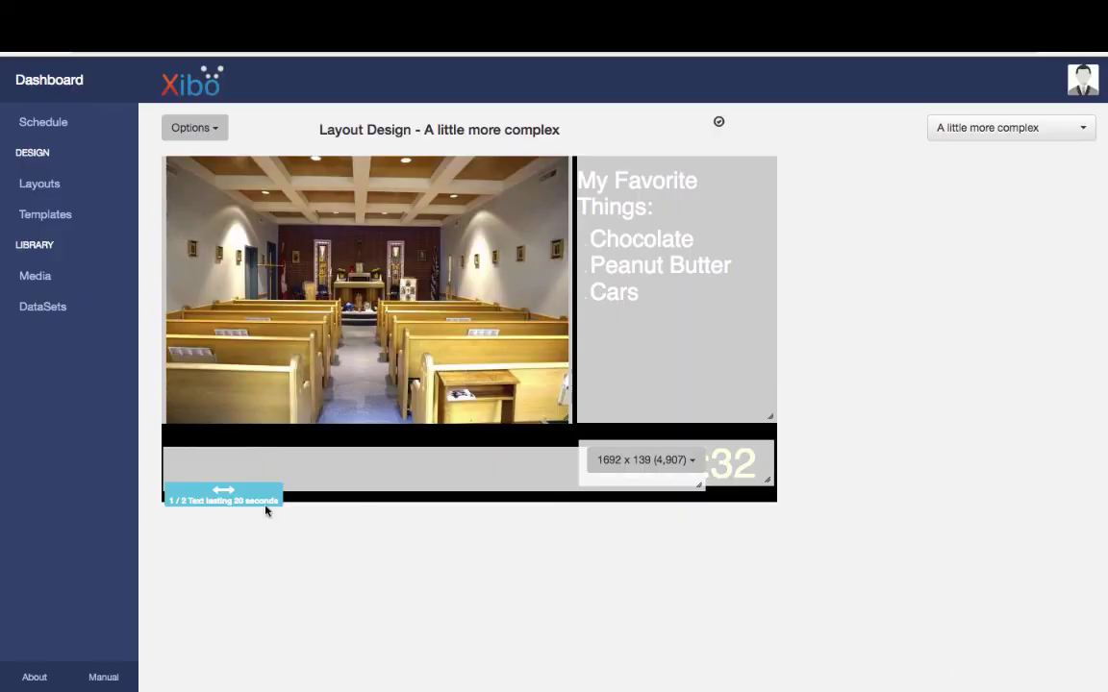
click(216, 135)
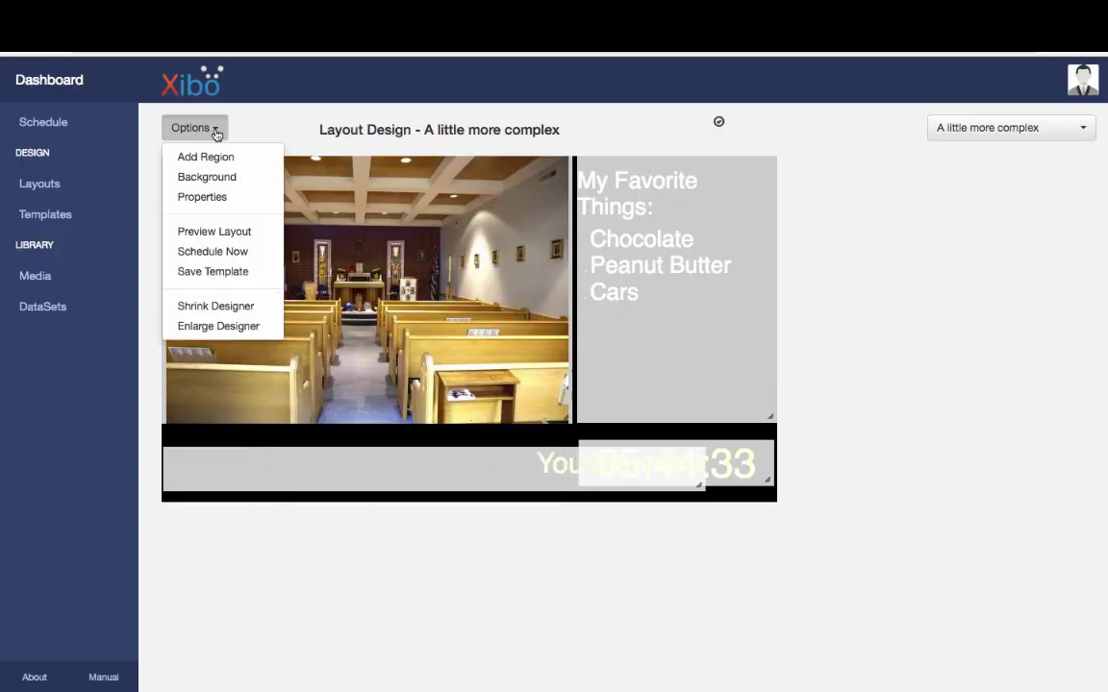
click(238, 233)
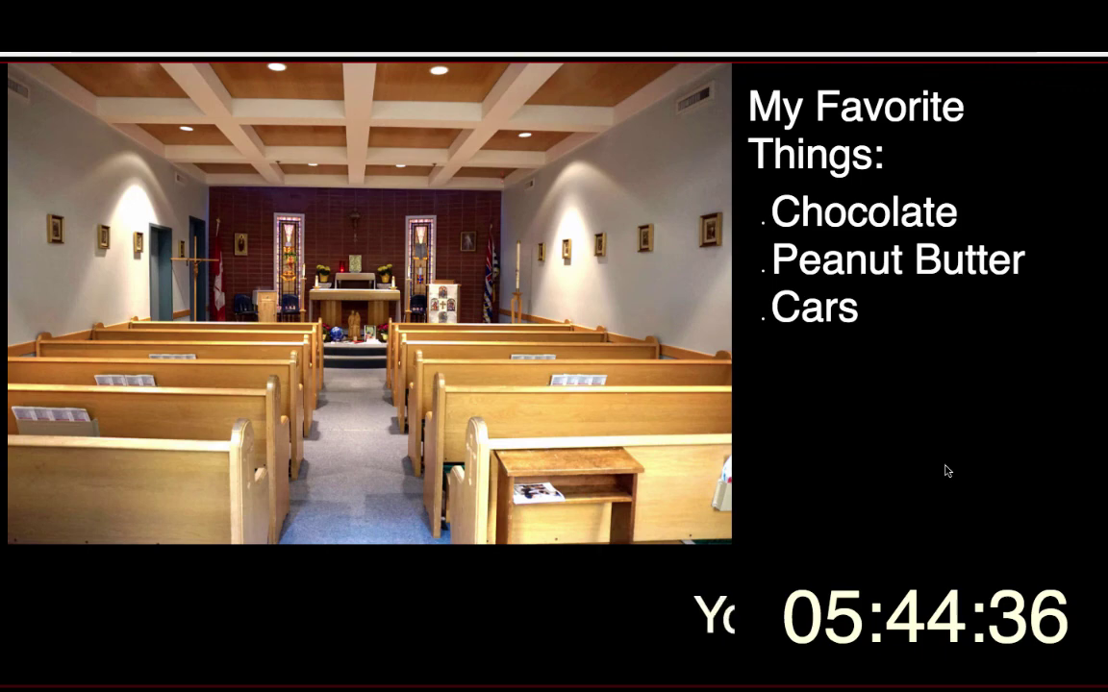